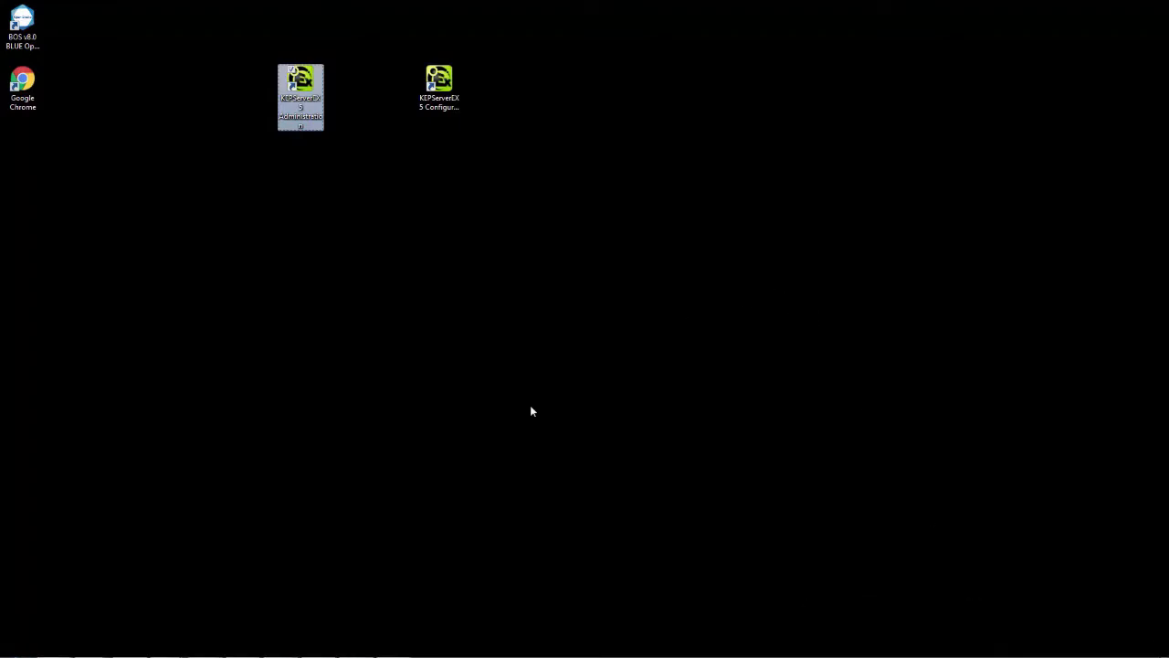
Switch to BLUE Open Studio, insert an OPC DA 2.05 worksheet and set its server identifier to Kepware.KEPServerEX.V5
left_click(358, 646)
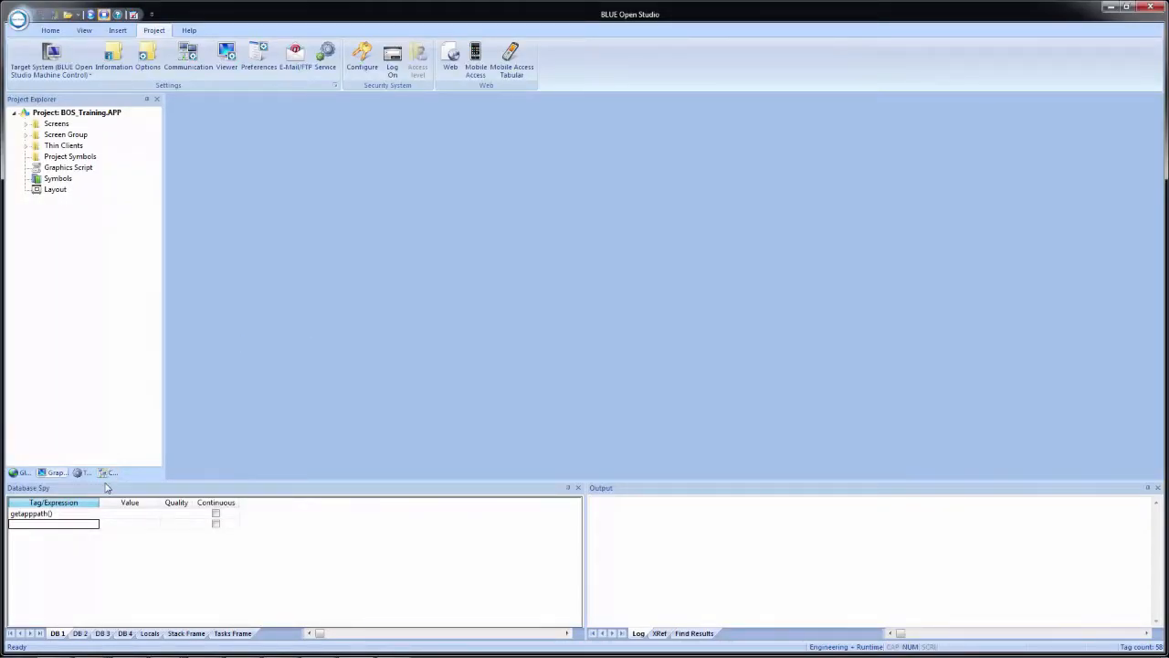
left_click(107, 473)
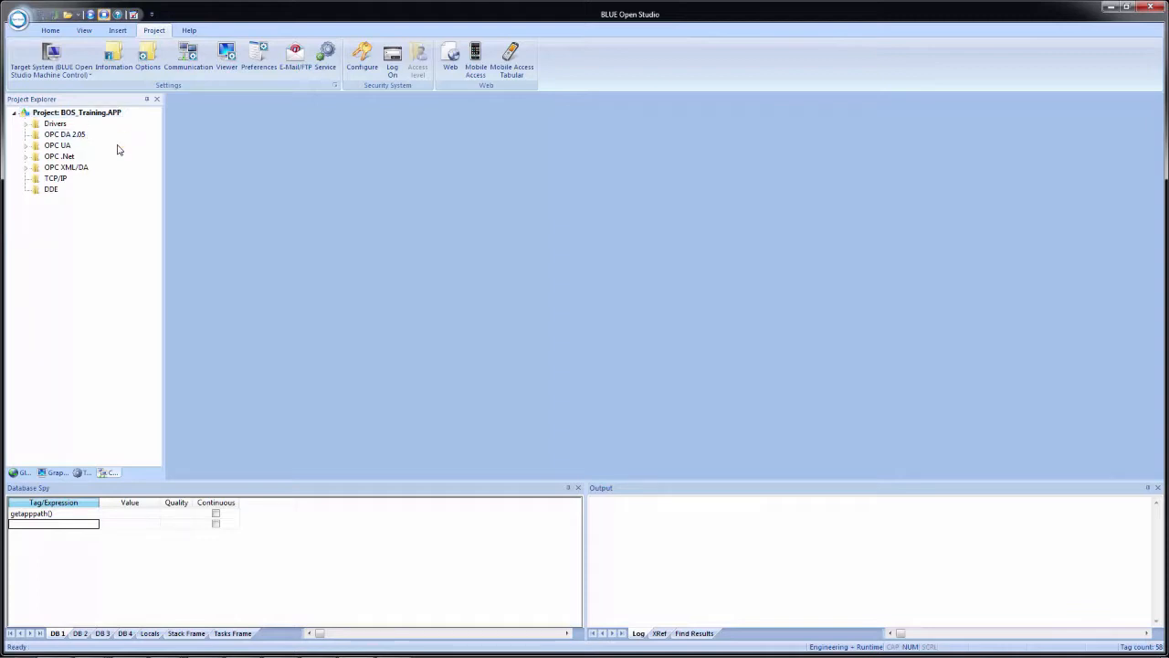
double_click(118, 146)
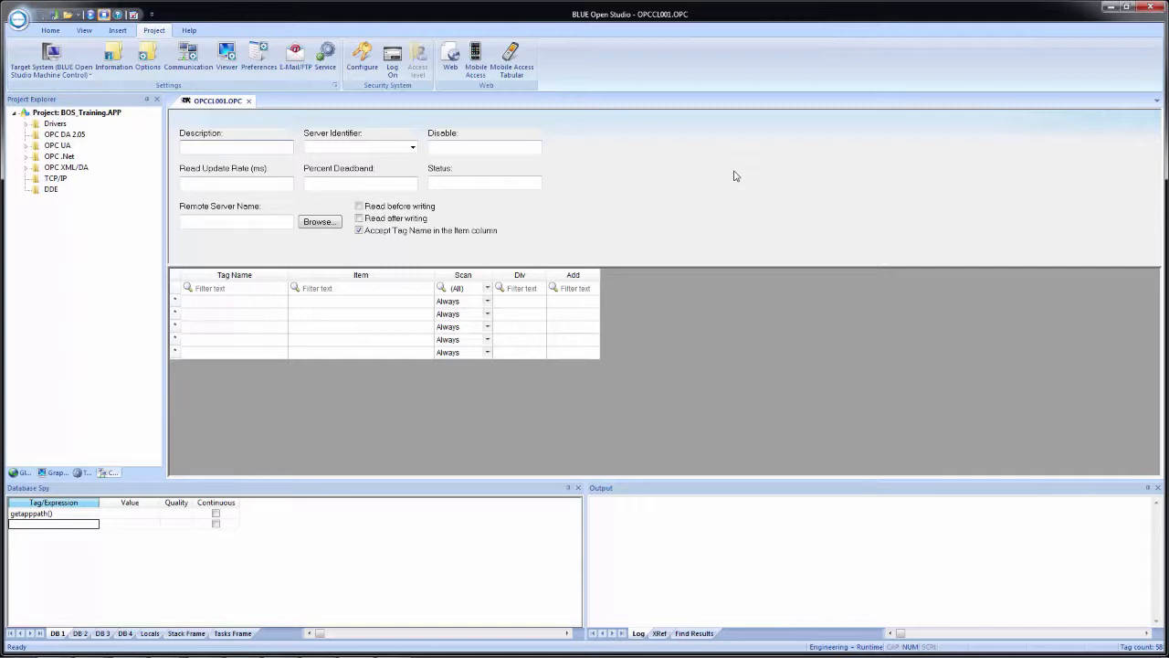
left_click(413, 148)
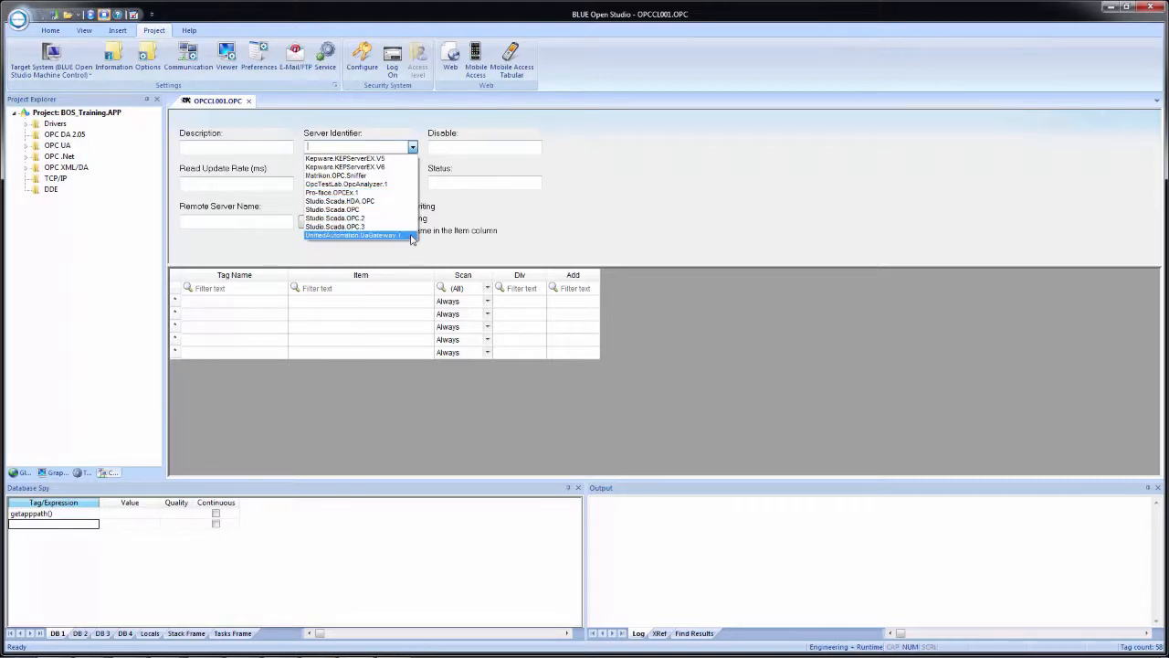
left_click(398, 162)
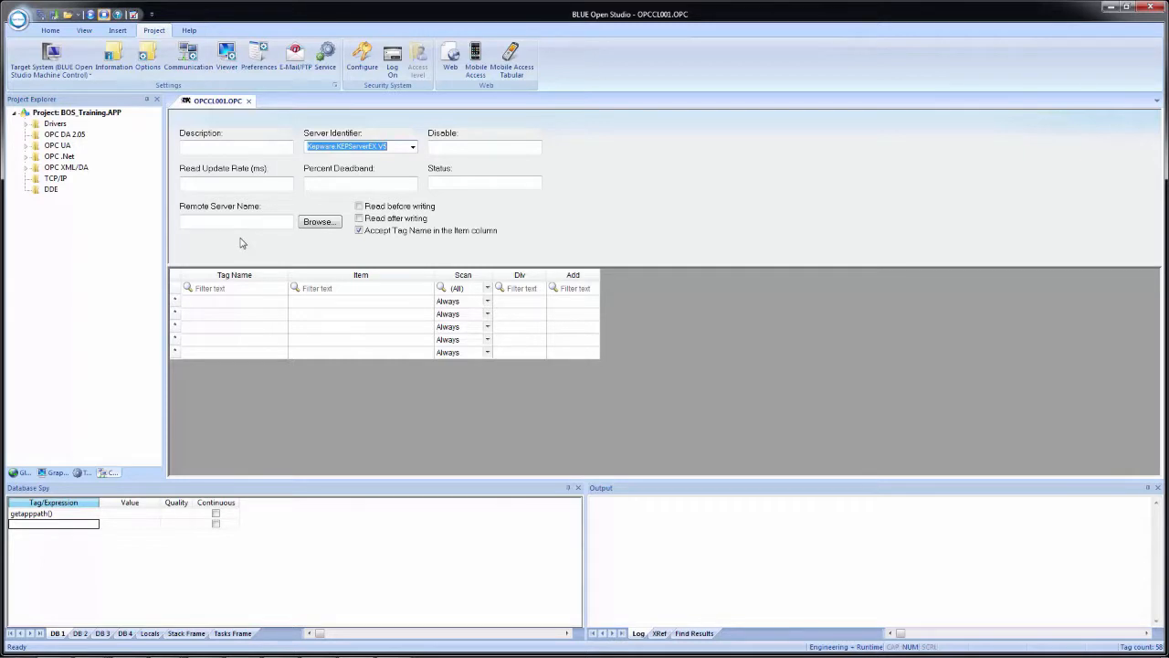
Look over the network computers selectable as remote server and the scan options of the first tag row
left_click(319, 222)
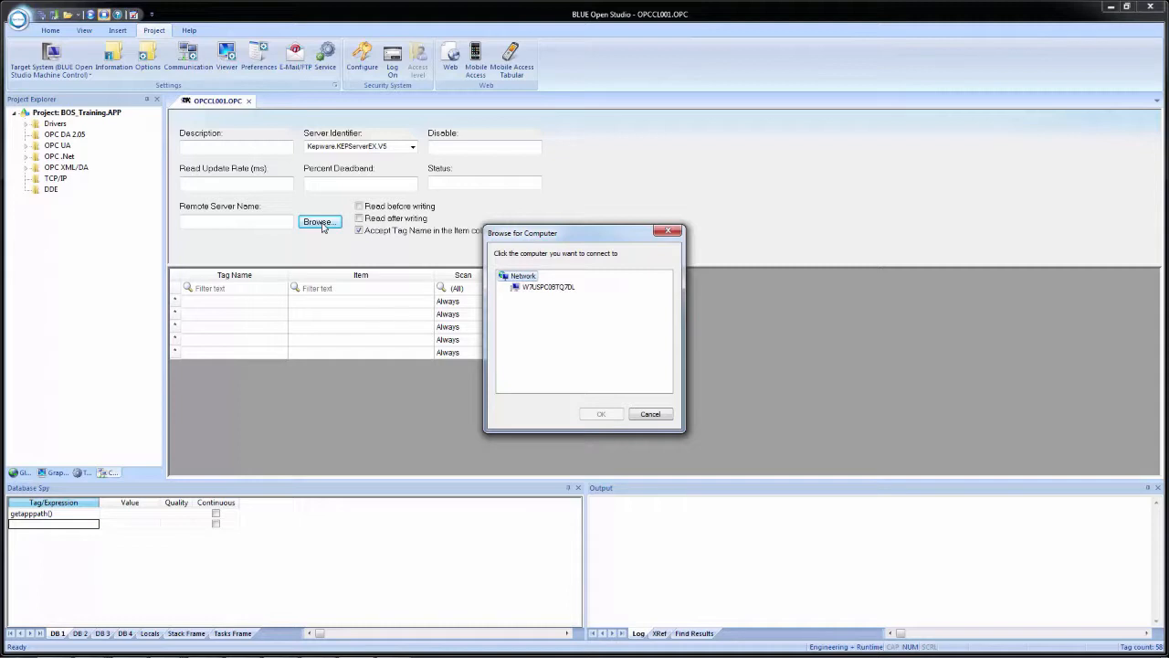
left_click(650, 414)
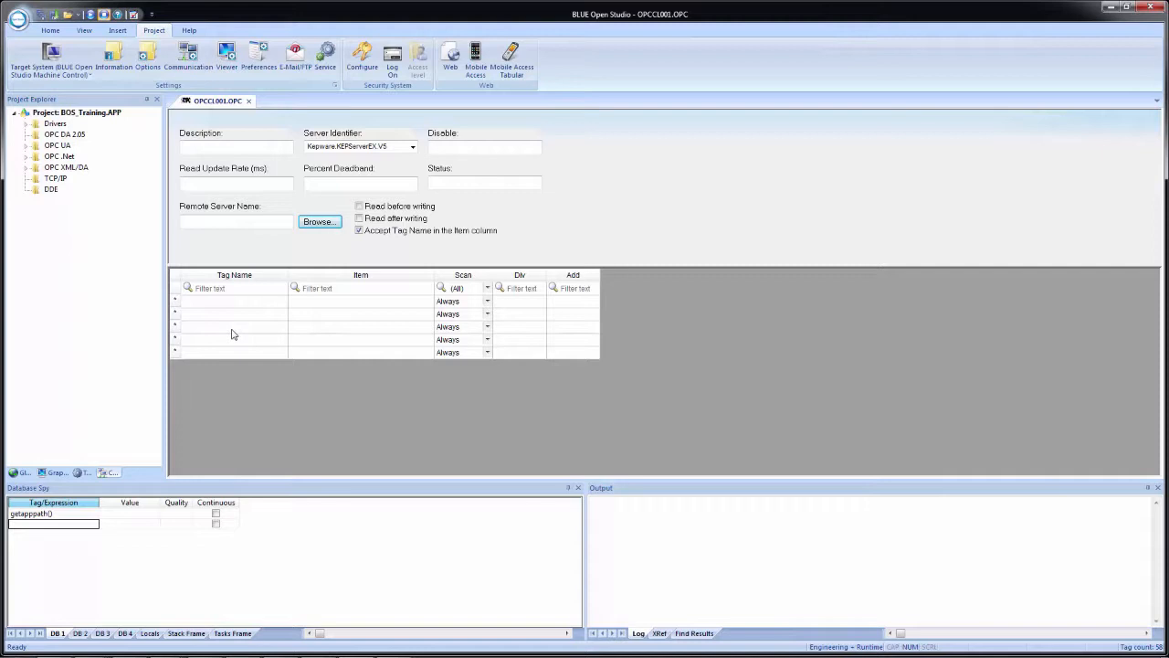
left_click(309, 304)
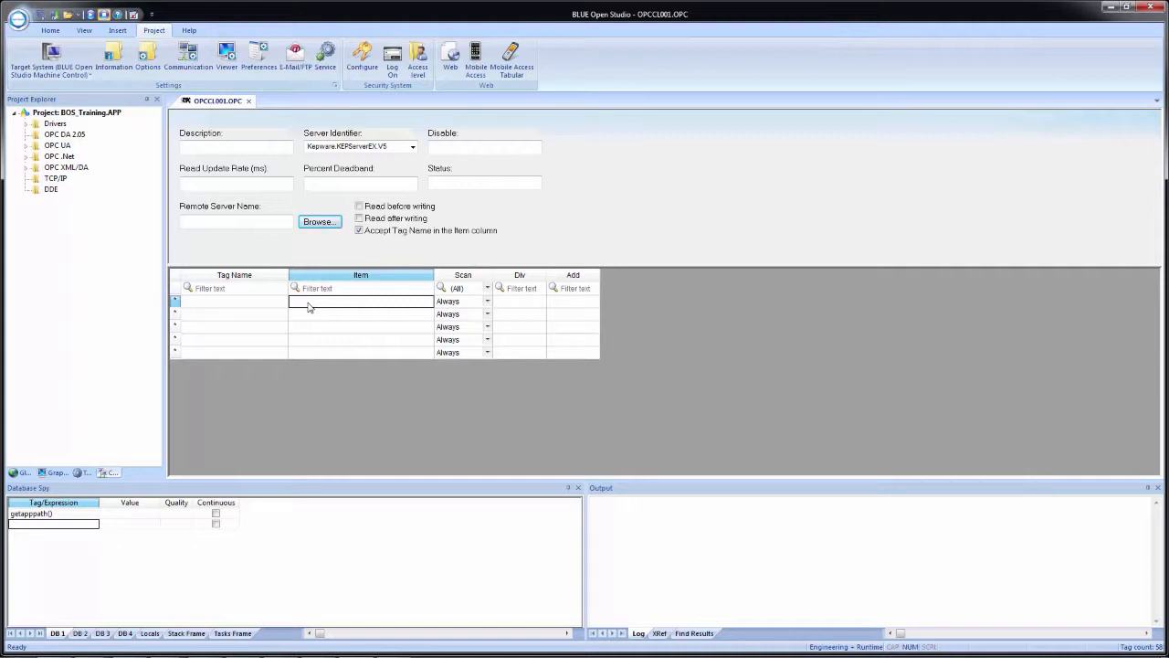
left_click(488, 304)
left_click(488, 303)
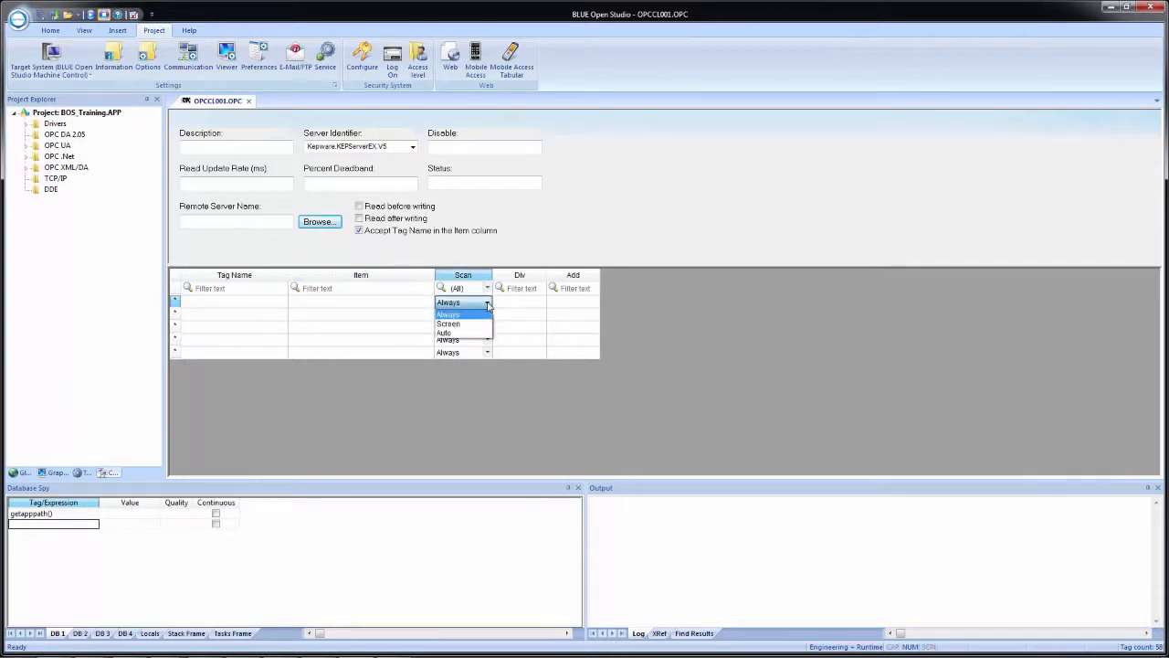
left_click(489, 305)
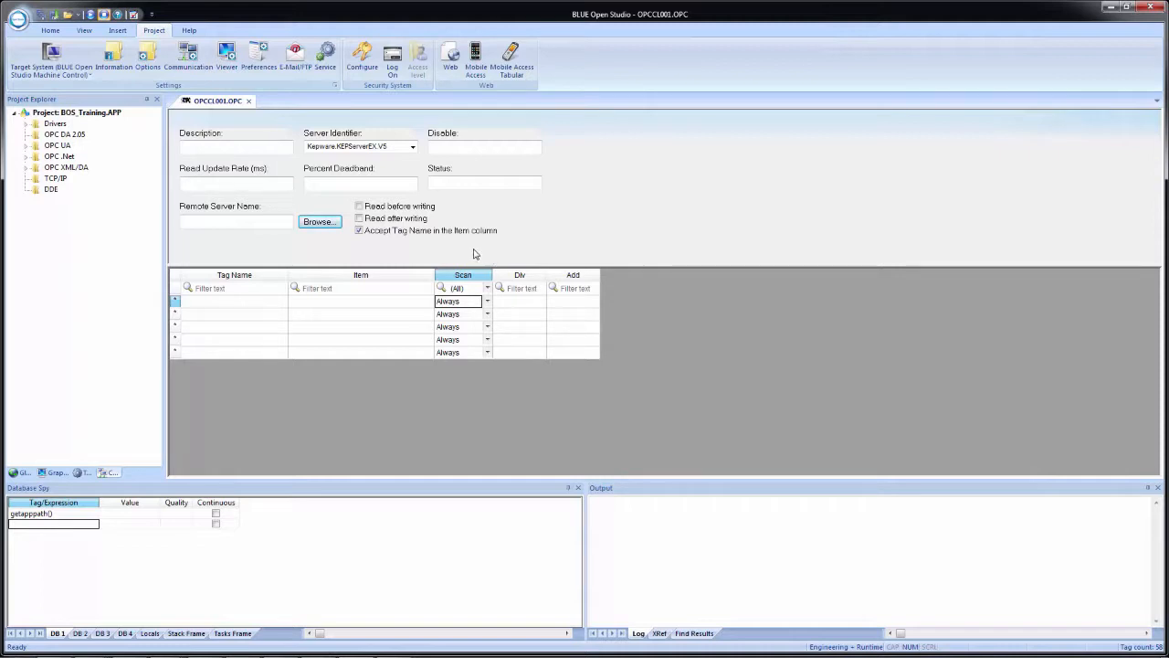
Enter "Training OPC DA KepServerEX" as the worksheet's description
left_click(225, 148)
type("Training OPC DA Kep")
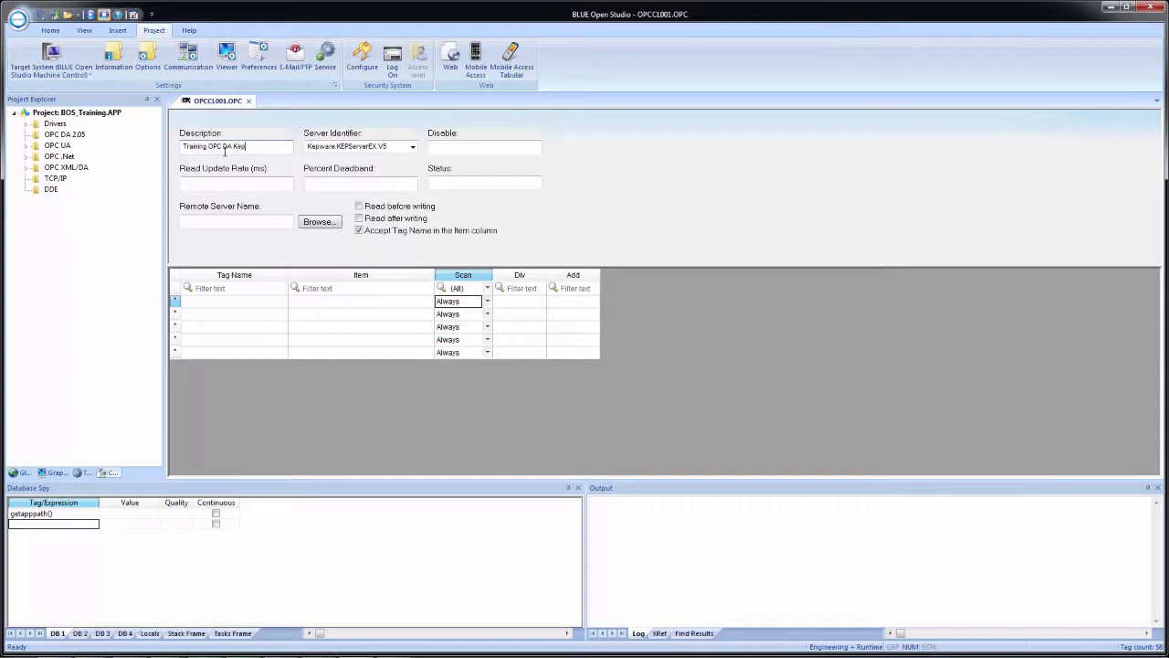
type("ServerEX")
Enter DA_Ramp as the first row's tag name and create it as an integer tag with Server scope
left_click(214, 303)
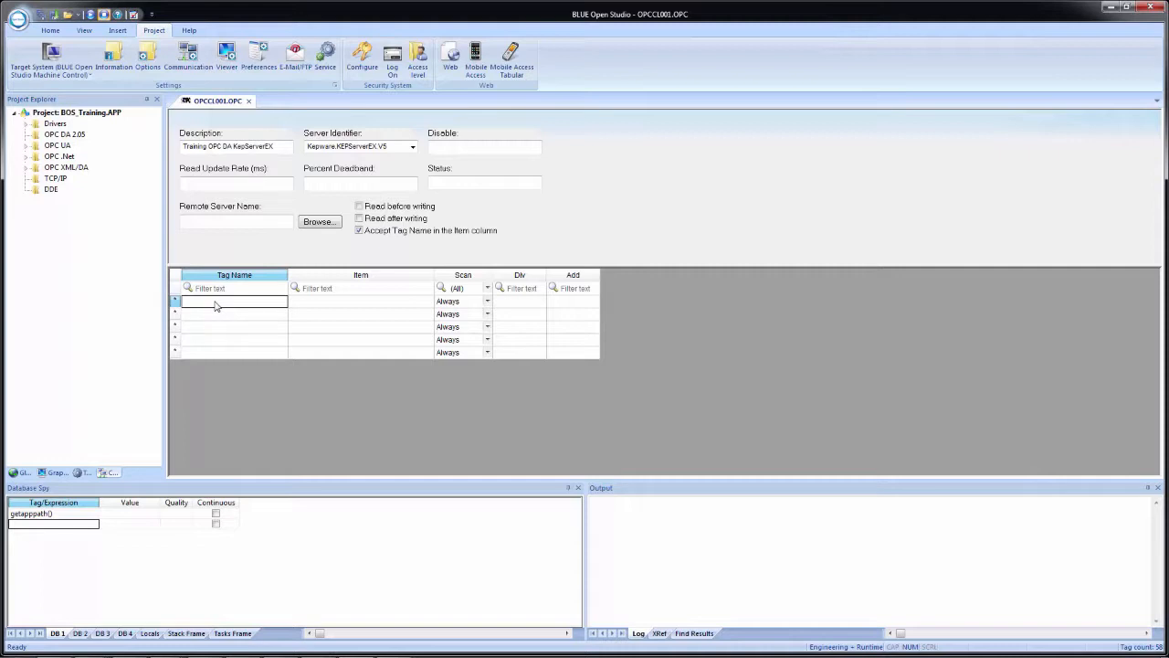
type("DA_Ramp")
key("Return")
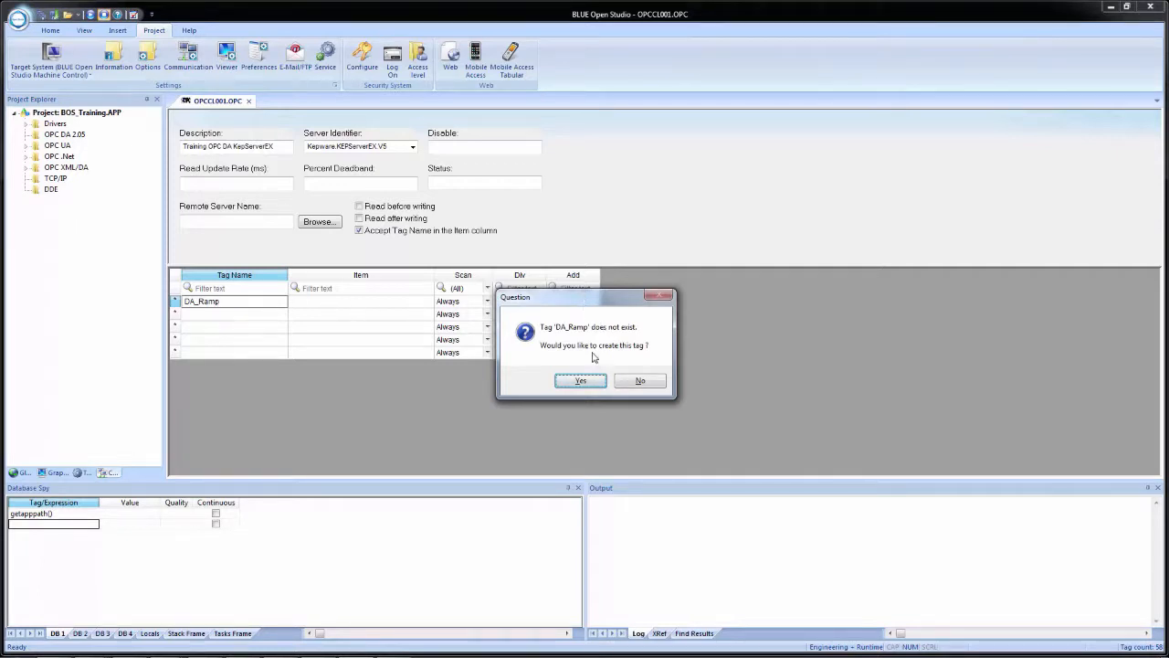
left_click(581, 381)
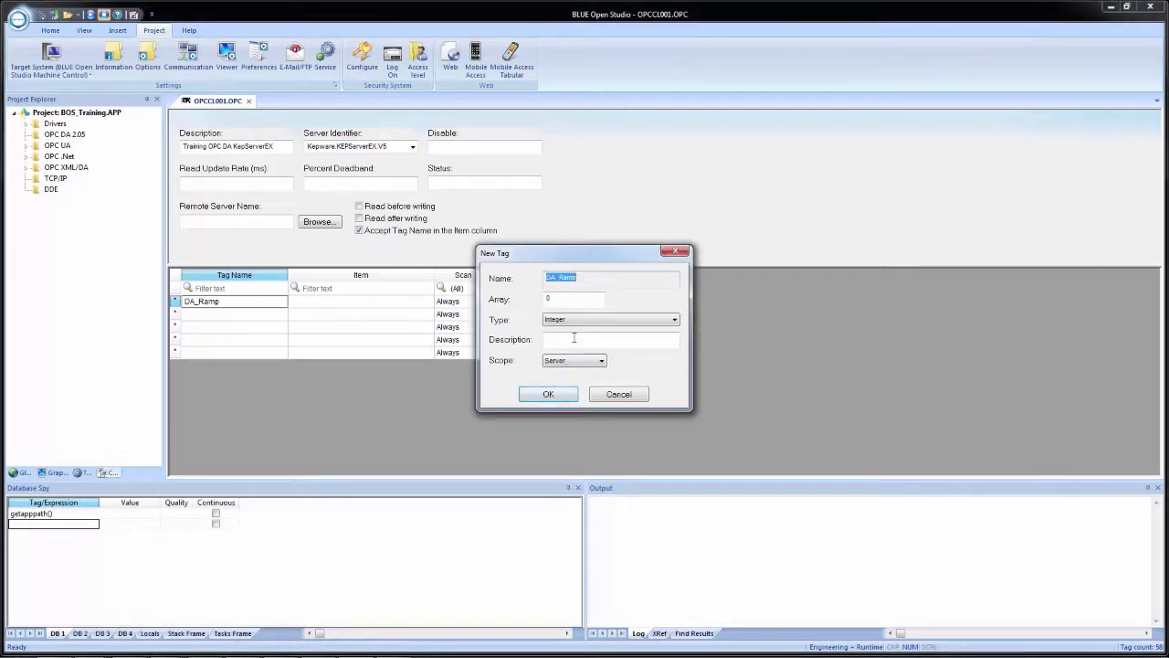
left_click(559, 364)
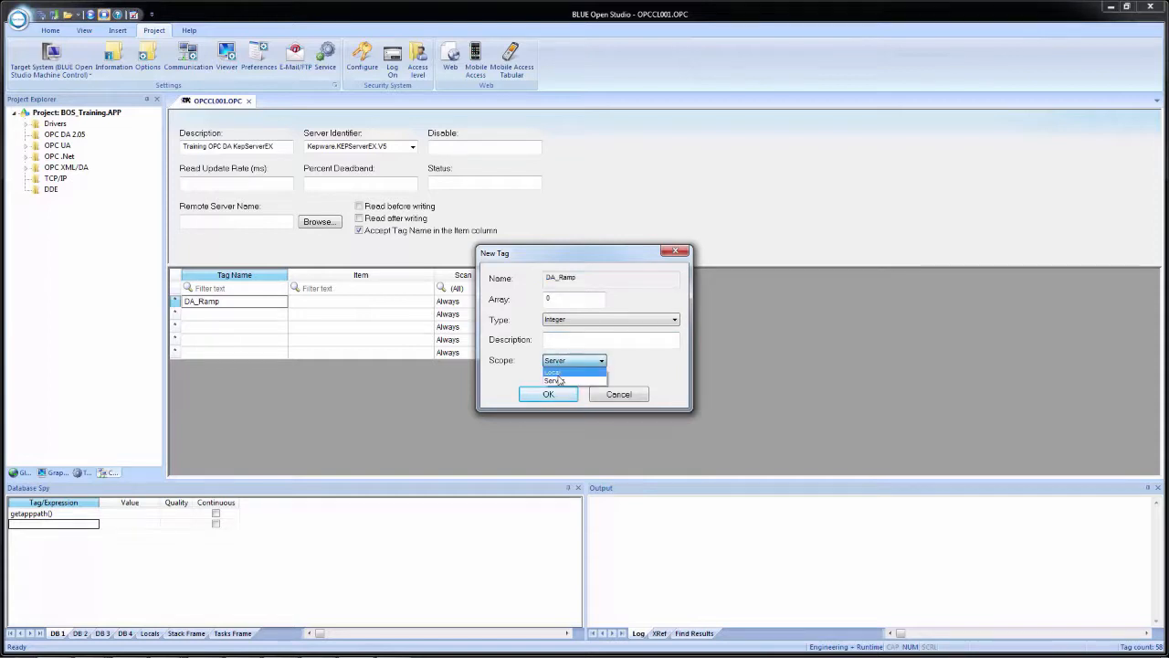
left_click(557, 379)
left_click(545, 396)
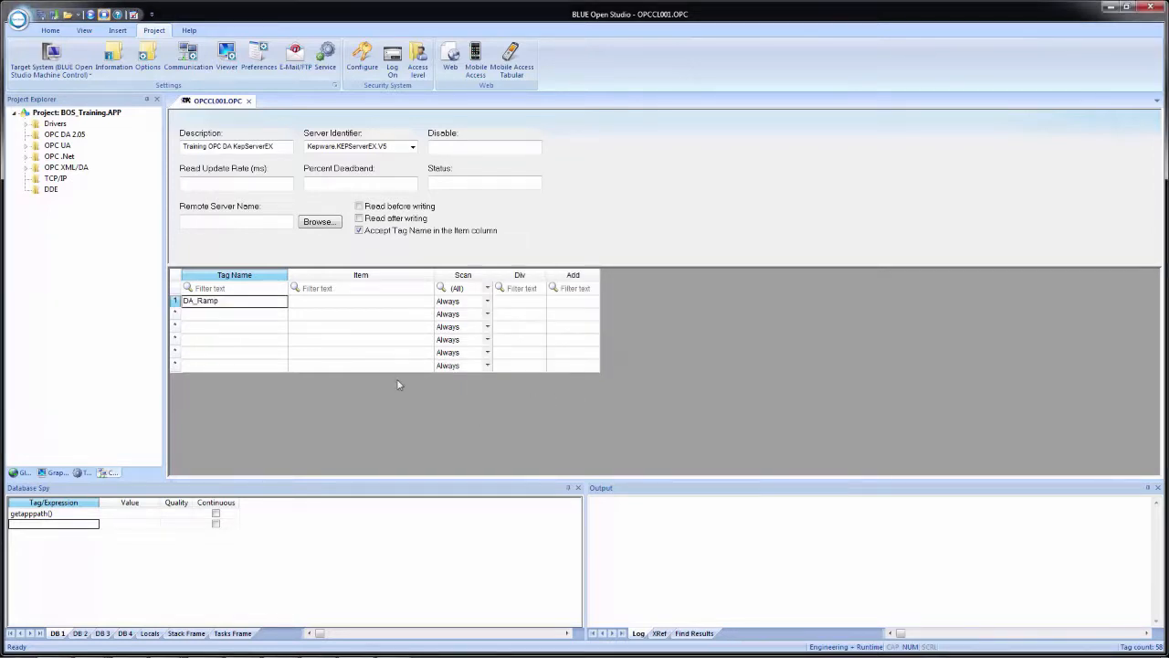
Enter DA_Rand as the second row's tag name and create it as a new integer tag
left_click(217, 316)
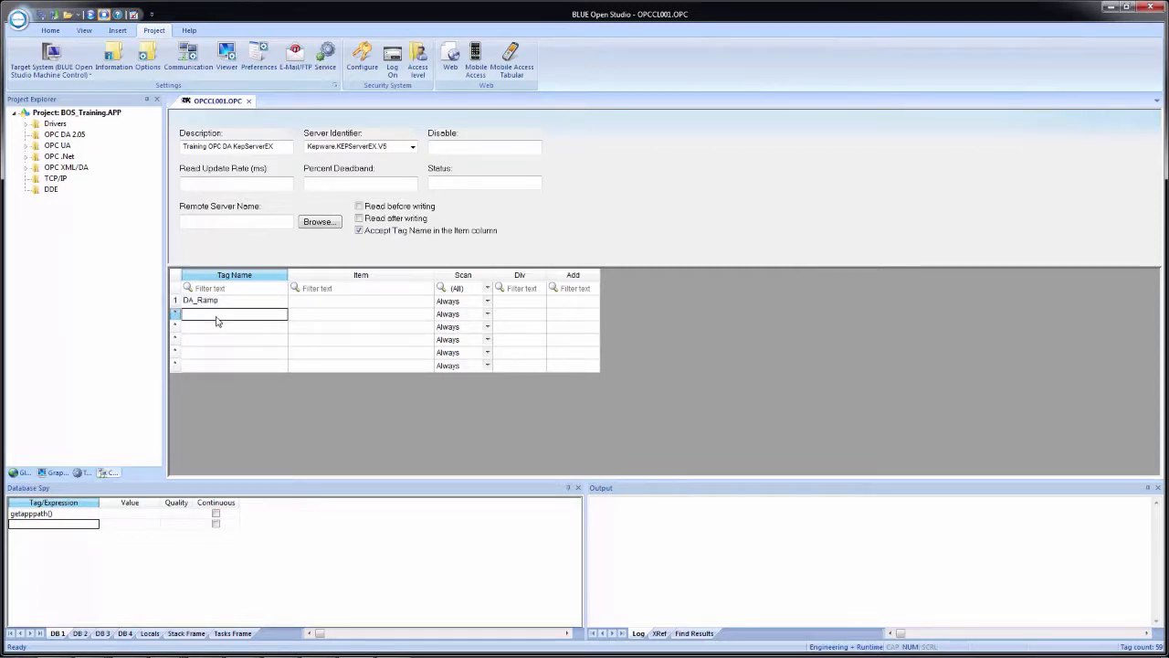
type("DA_Ram")
type("p")
key("Return")
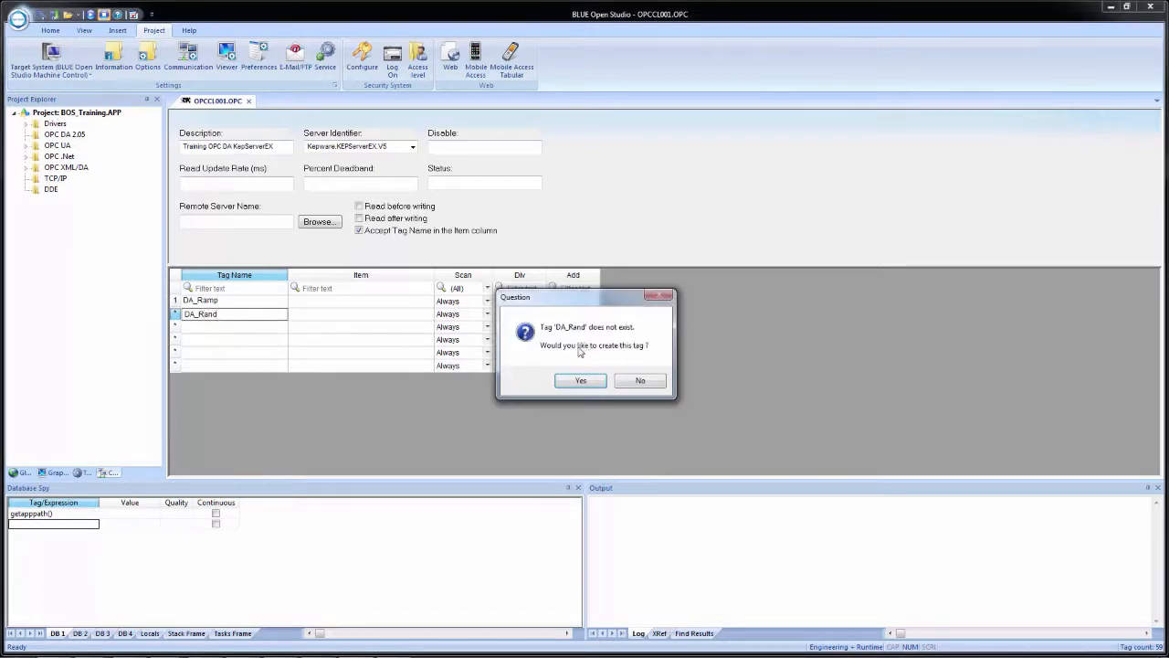
left_click(581, 382)
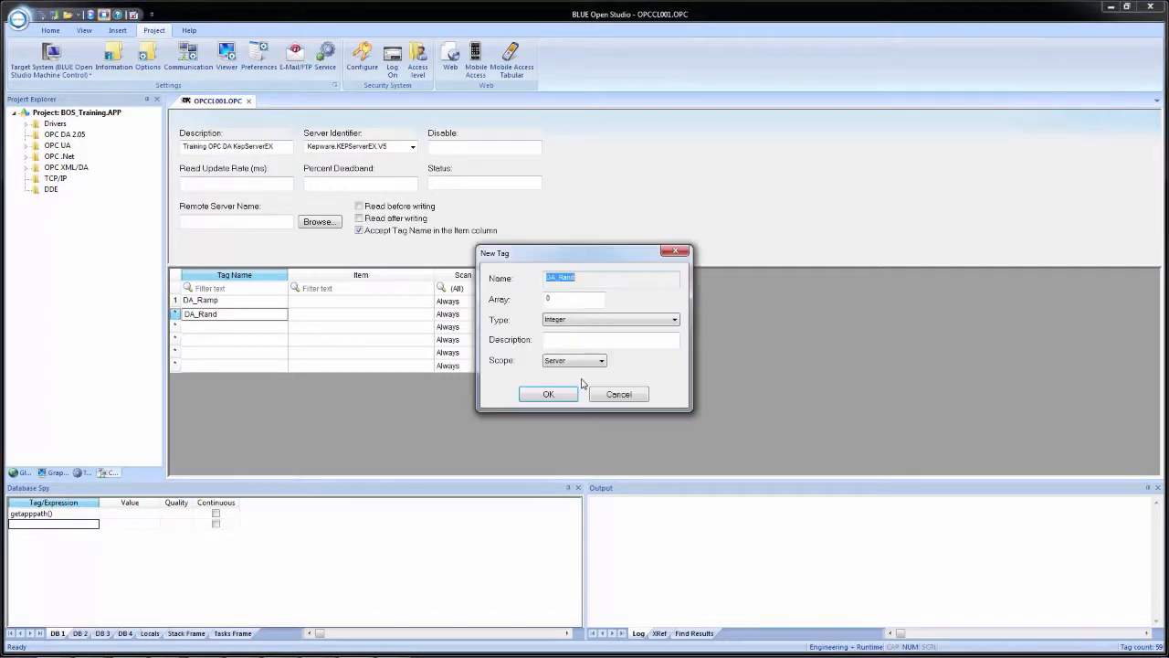
left_click(565, 363)
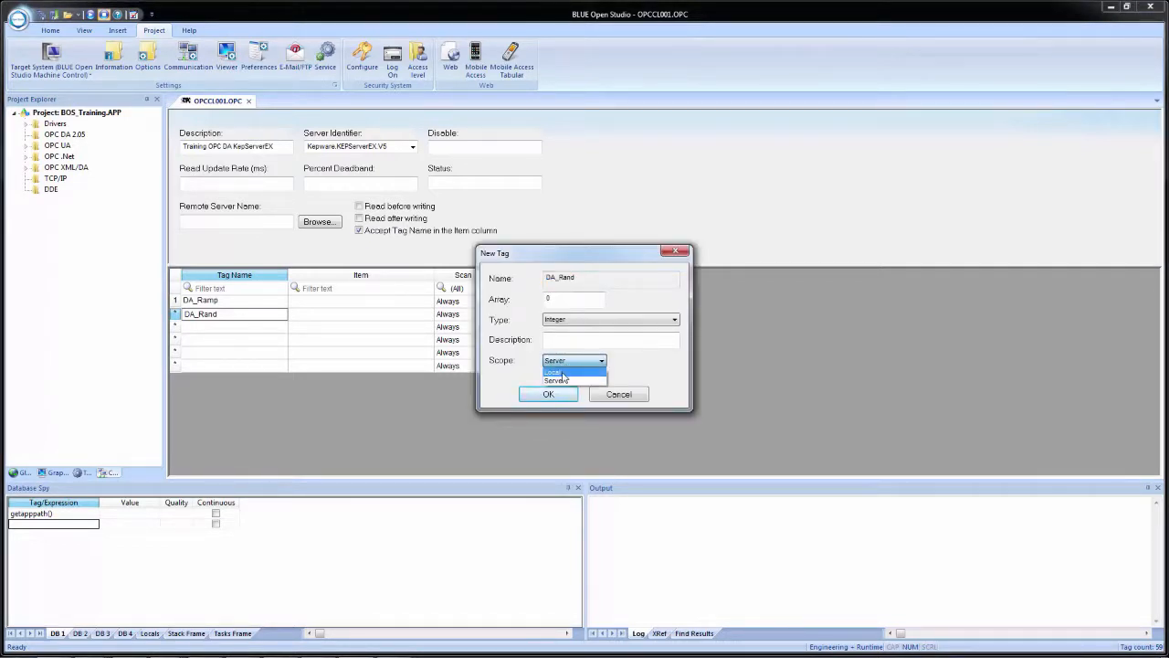
left_click(556, 372)
left_click(546, 395)
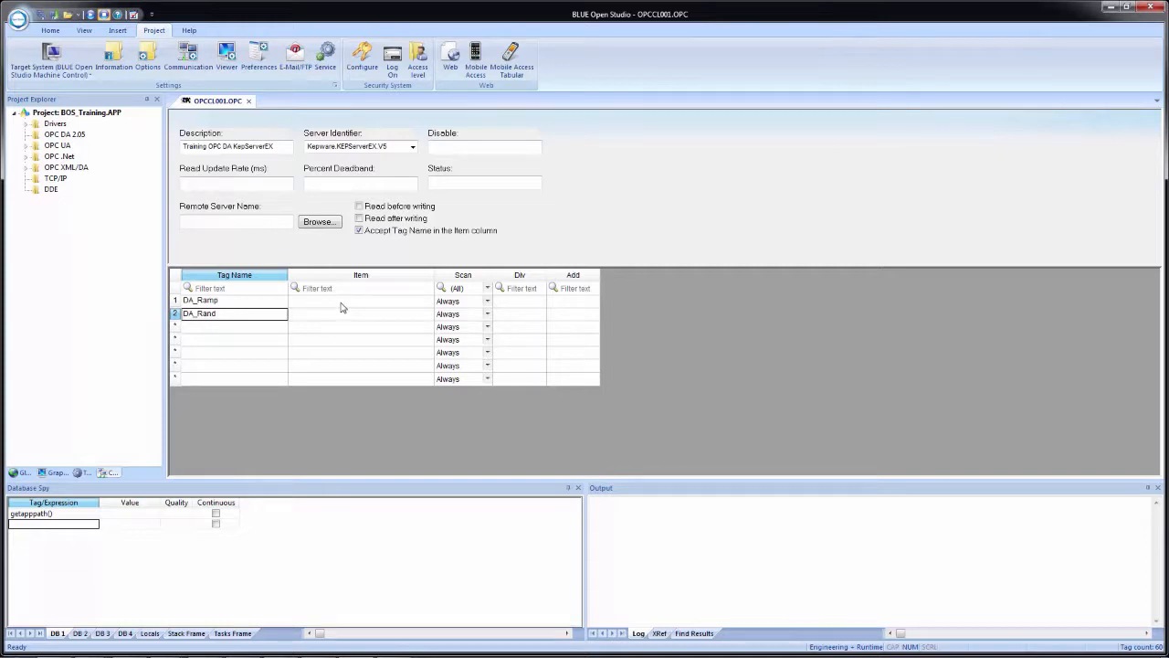
Assign the OPC item Simulation Examples.Functions.Ramp1 to the DA_Ramp tag using the OPC Browser
right_click(342, 303)
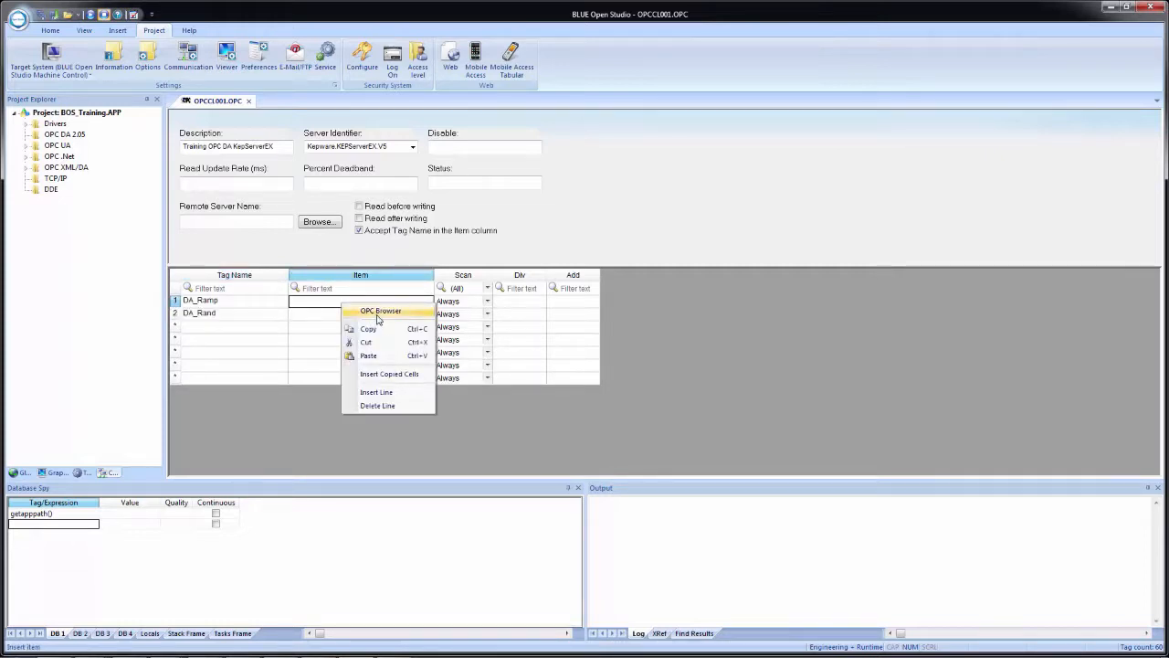
left_click(378, 314)
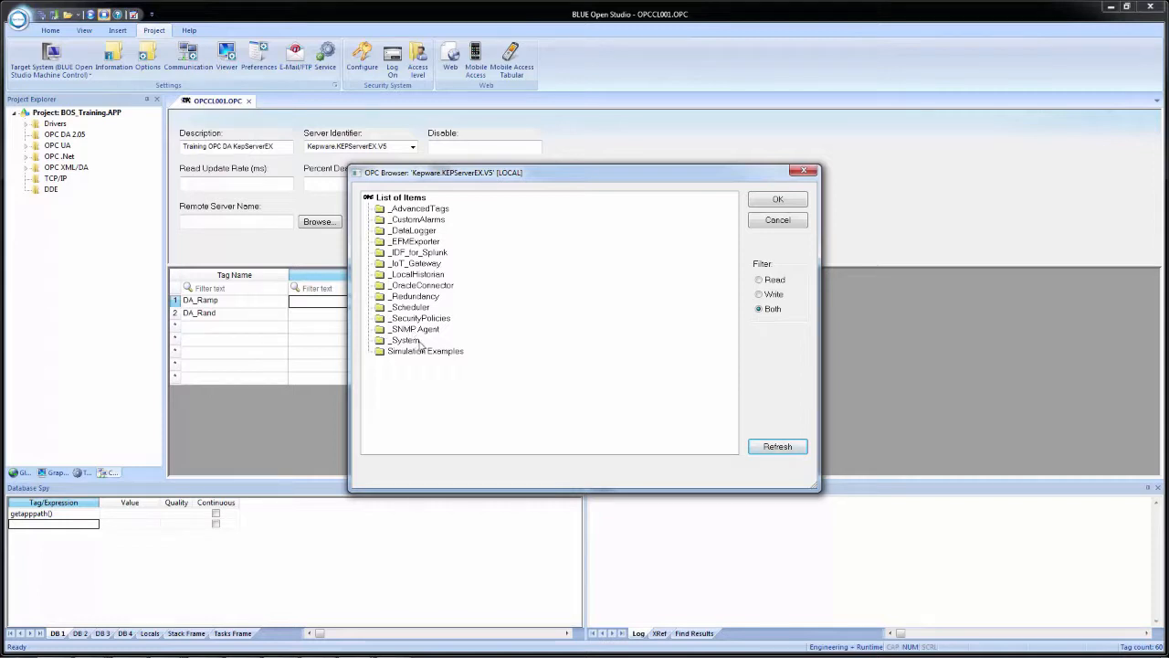
double_click(408, 352)
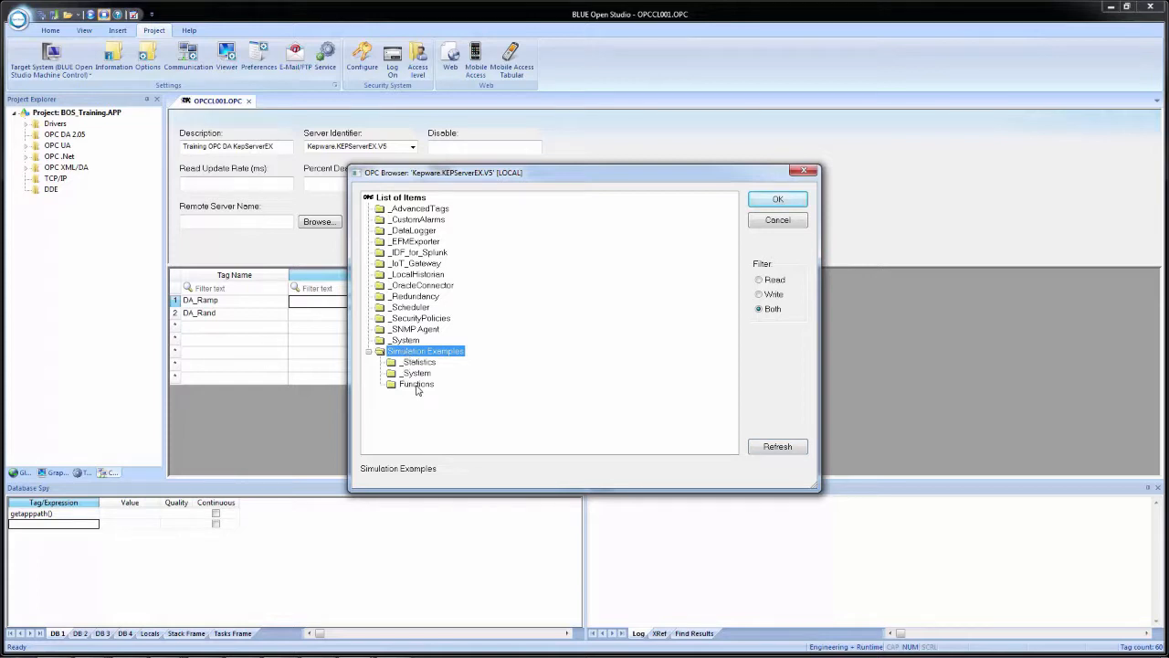
double_click(417, 385)
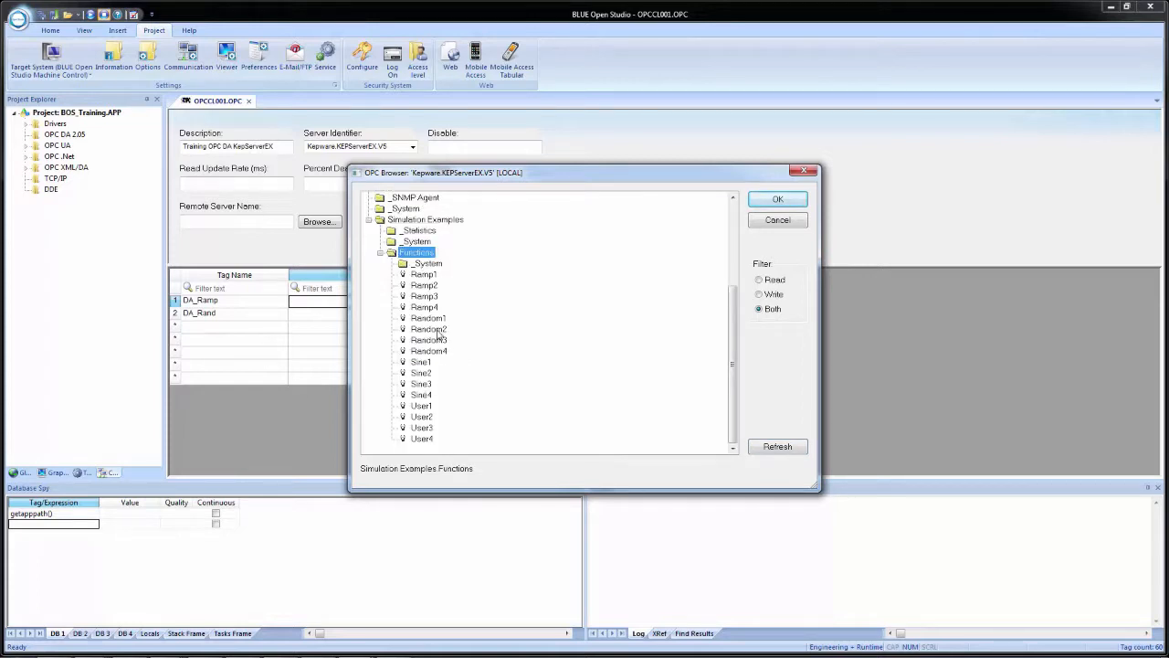
left_click(424, 274)
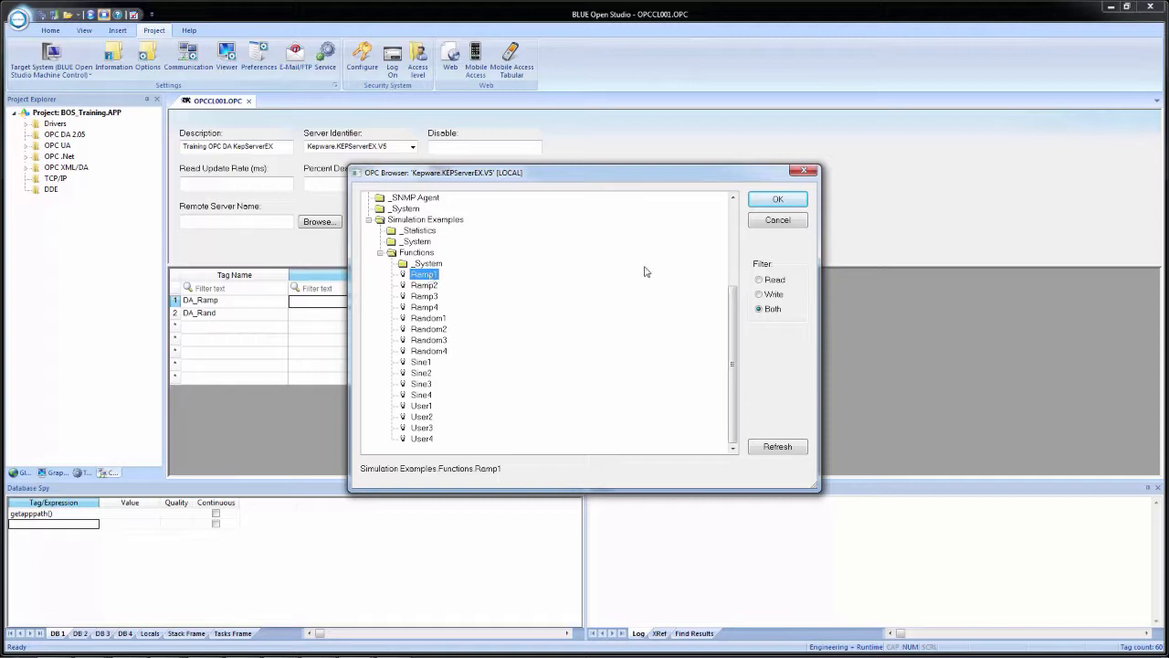
left_click(772, 201)
Assign the OPC item Simulation Examples.Functions.Random1 to DA_Rand, trying the browser's Read and Write filters before returning to Both
left_click(322, 316)
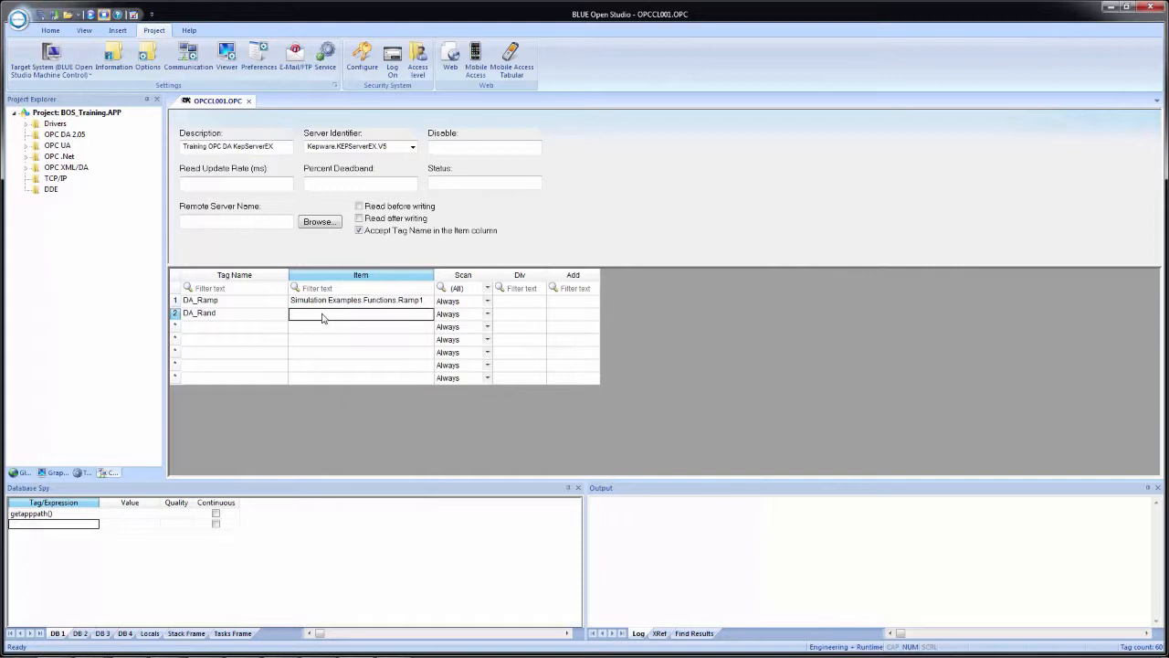
right_click(323, 318)
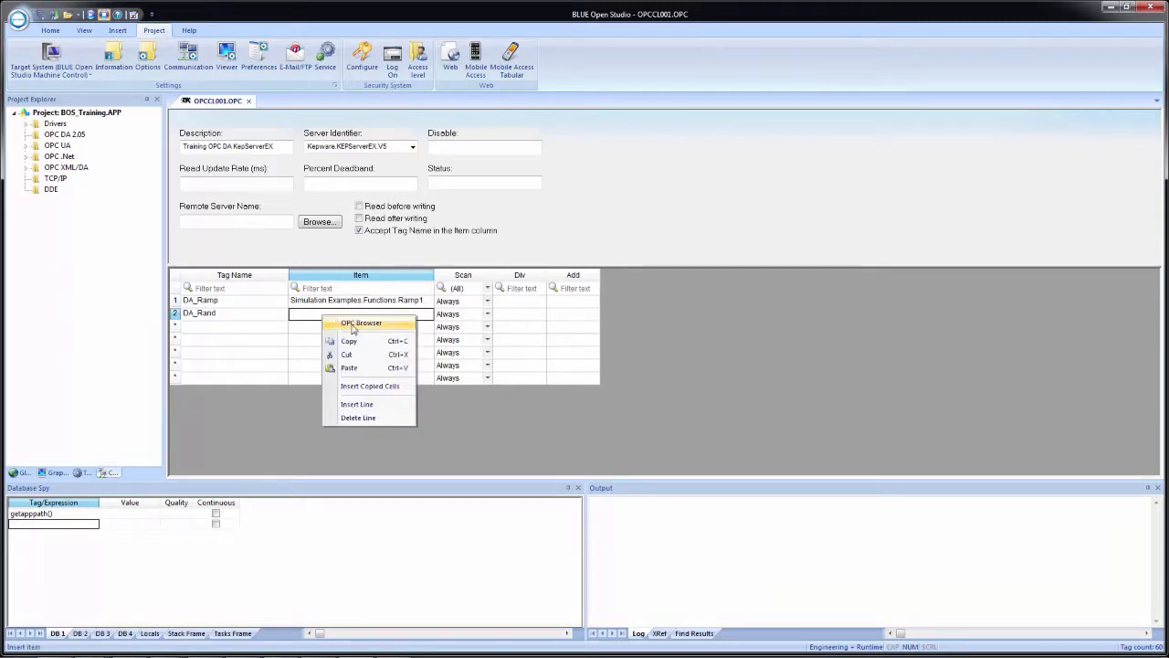
left_click(356, 323)
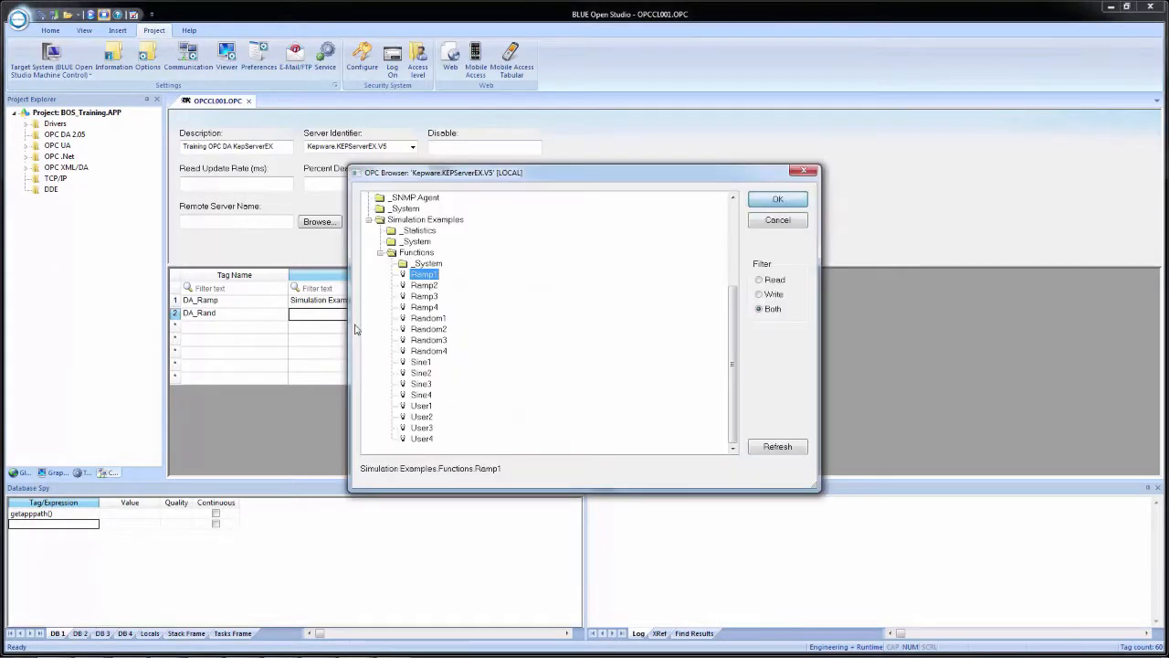
left_click(428, 319)
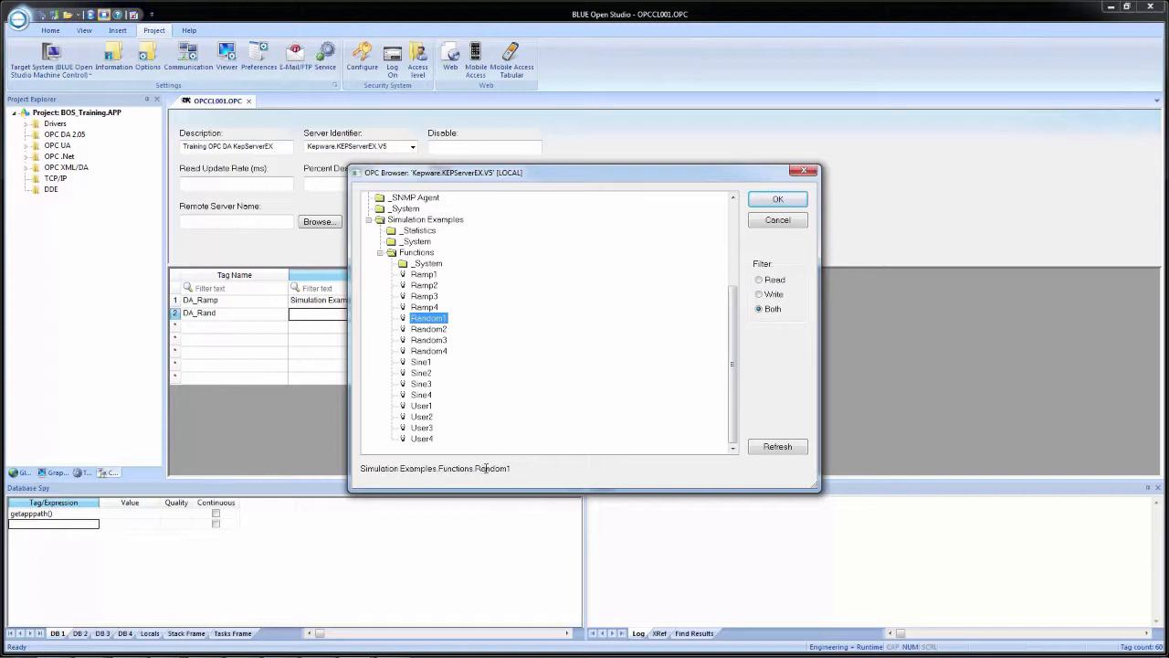
left_click(770, 281)
left_click(773, 295)
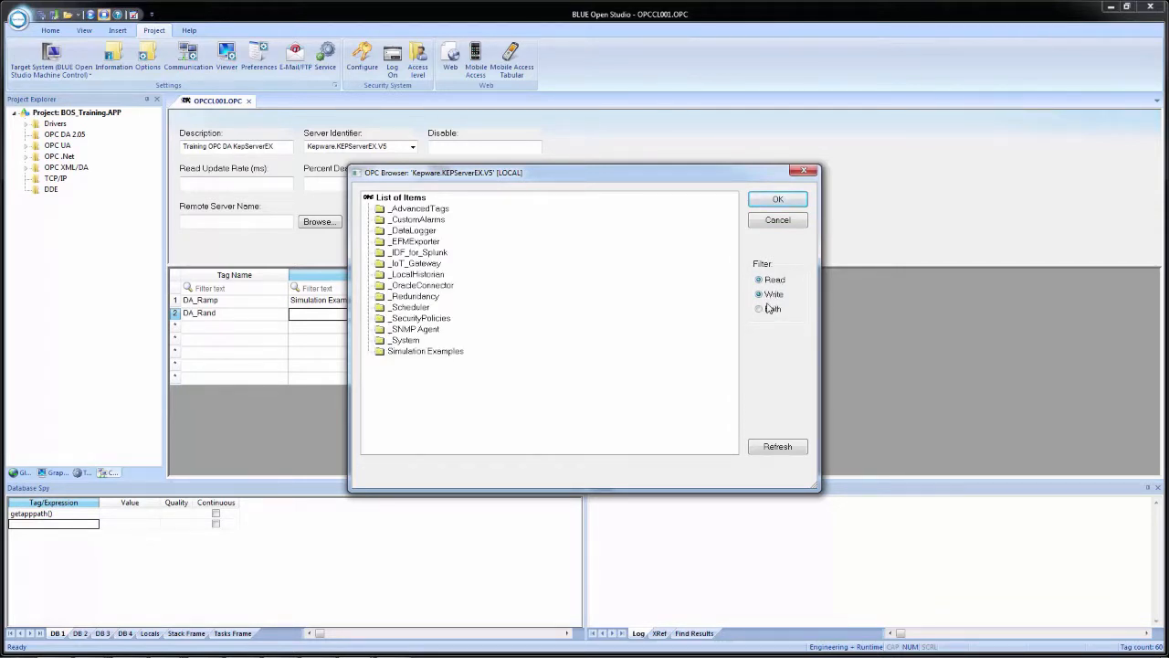
left_click(770, 310)
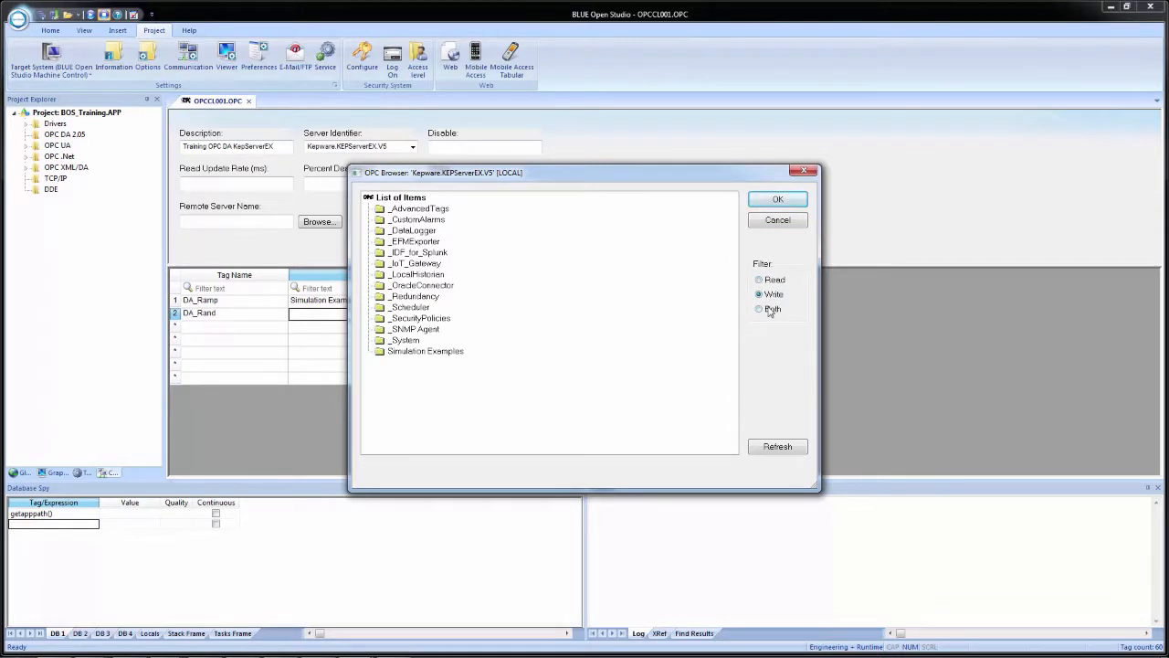
double_click(434, 352)
double_click(407, 385)
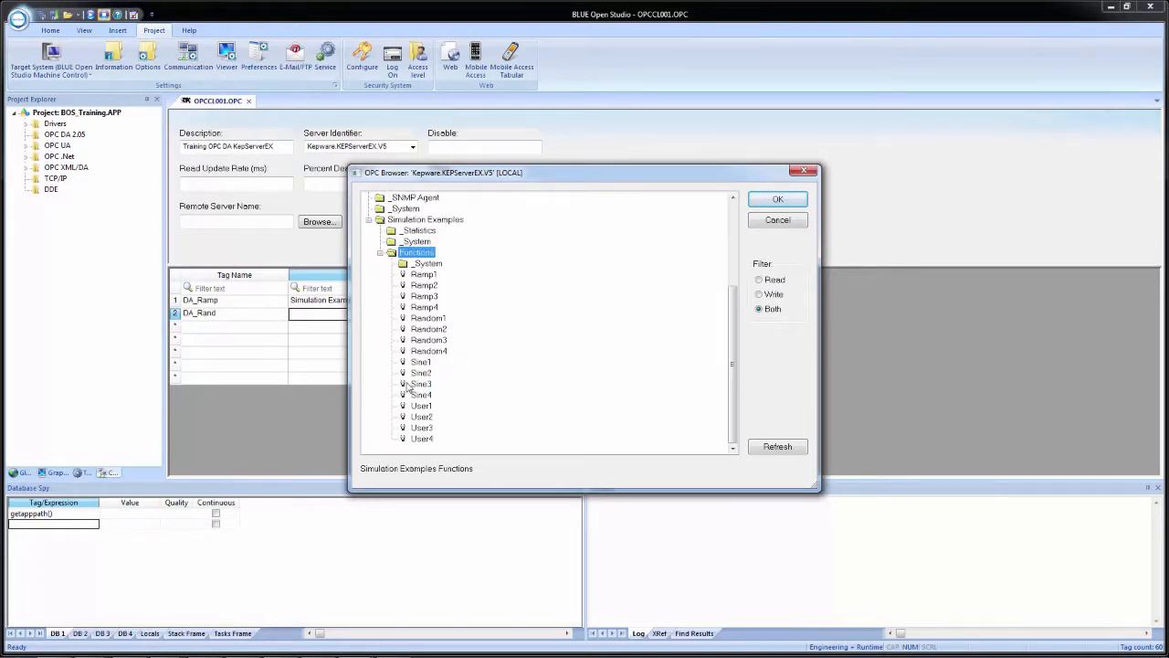
left_click(439, 320)
left_click(765, 202)
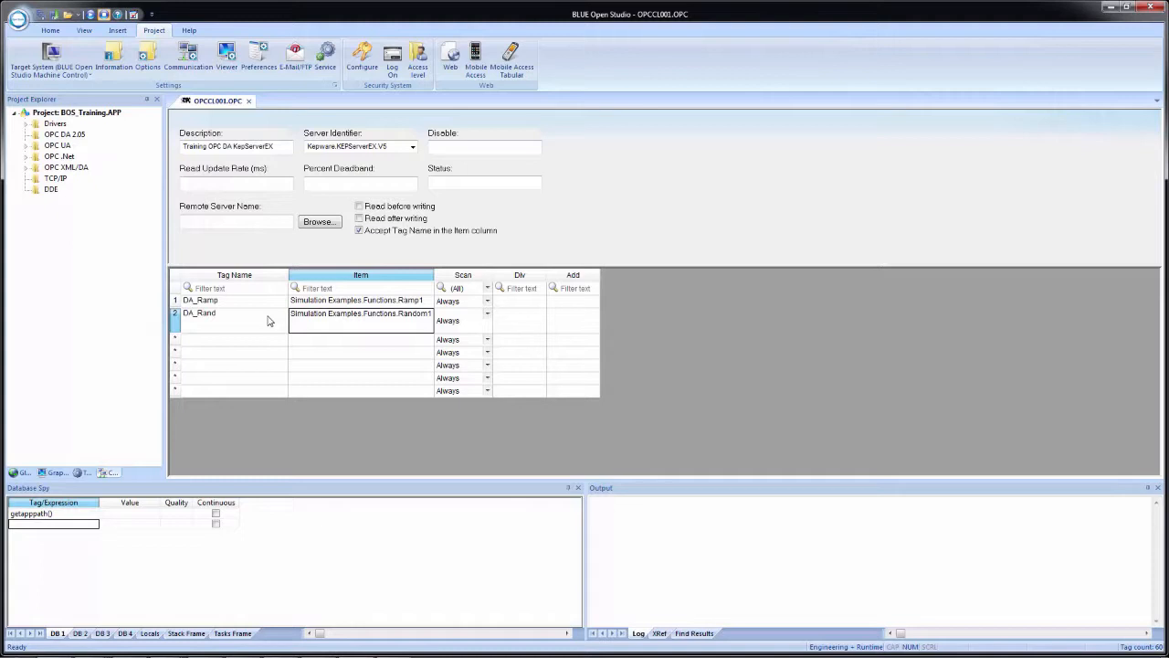
Close the OPC DA worksheet and save it as sheet number 1
left_click(250, 101)
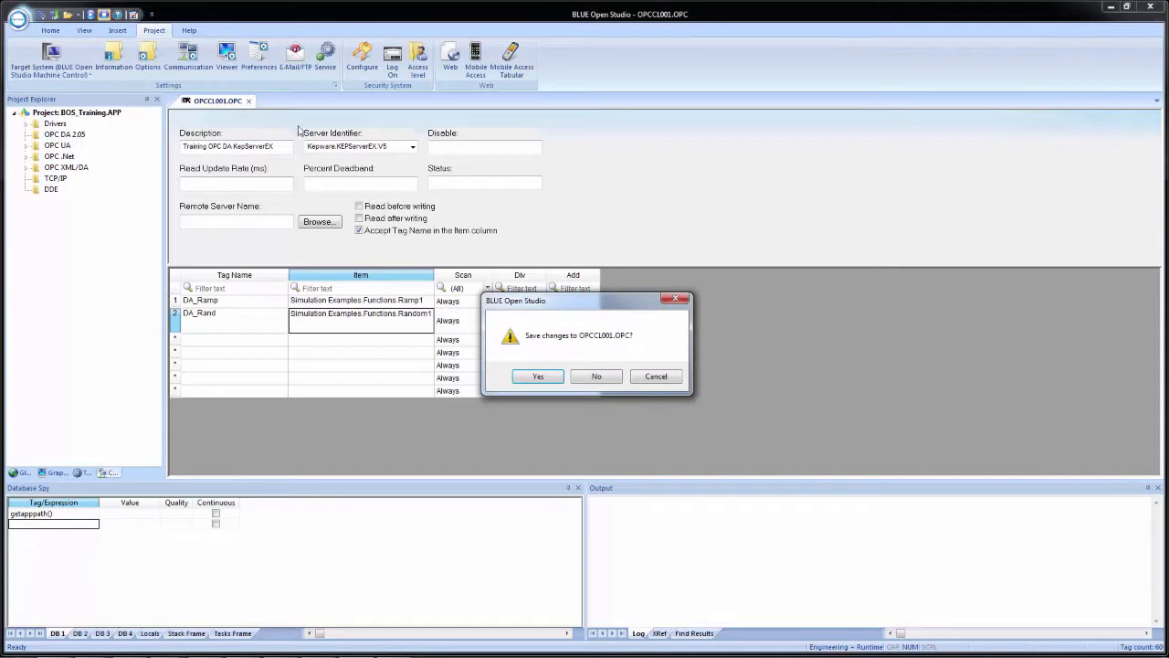
left_click(537, 376)
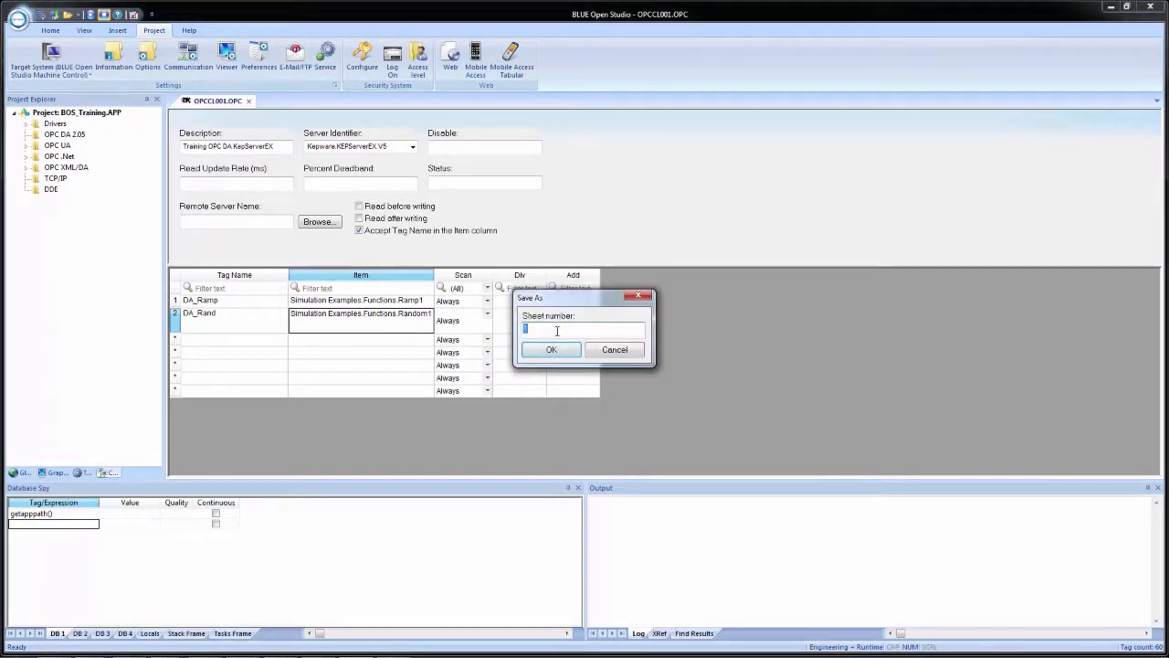
left_click(552, 351)
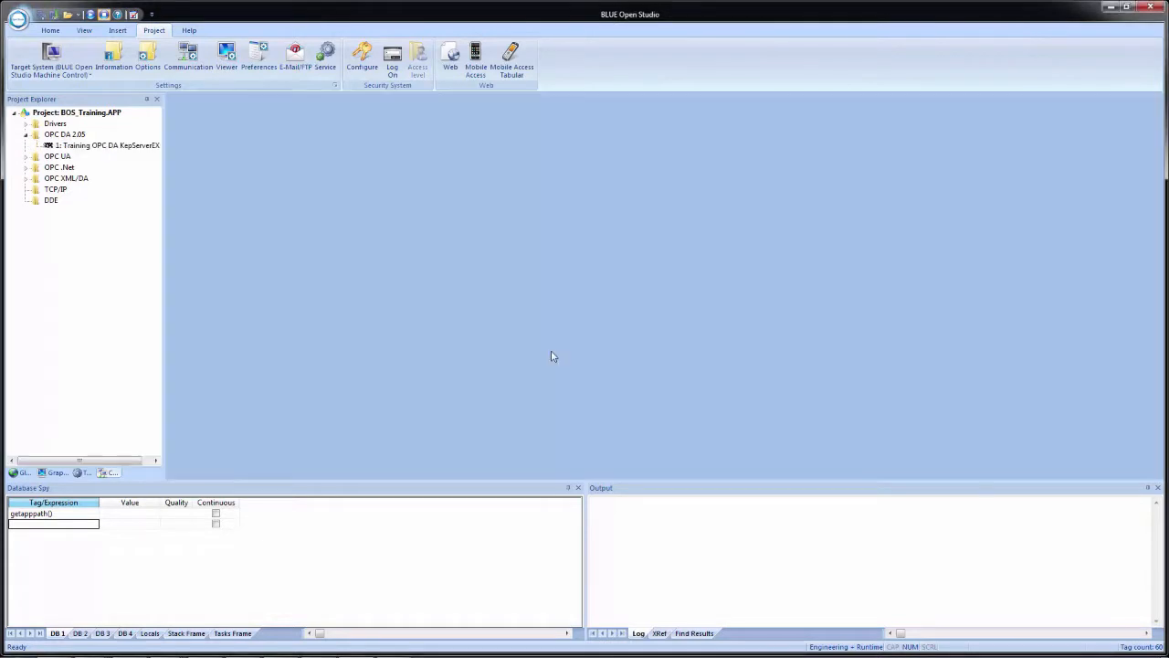
Rename the DA_Rand project tag to DA_Random in the tag datasheet and replace it throughout the whole project
left_click(23, 475)
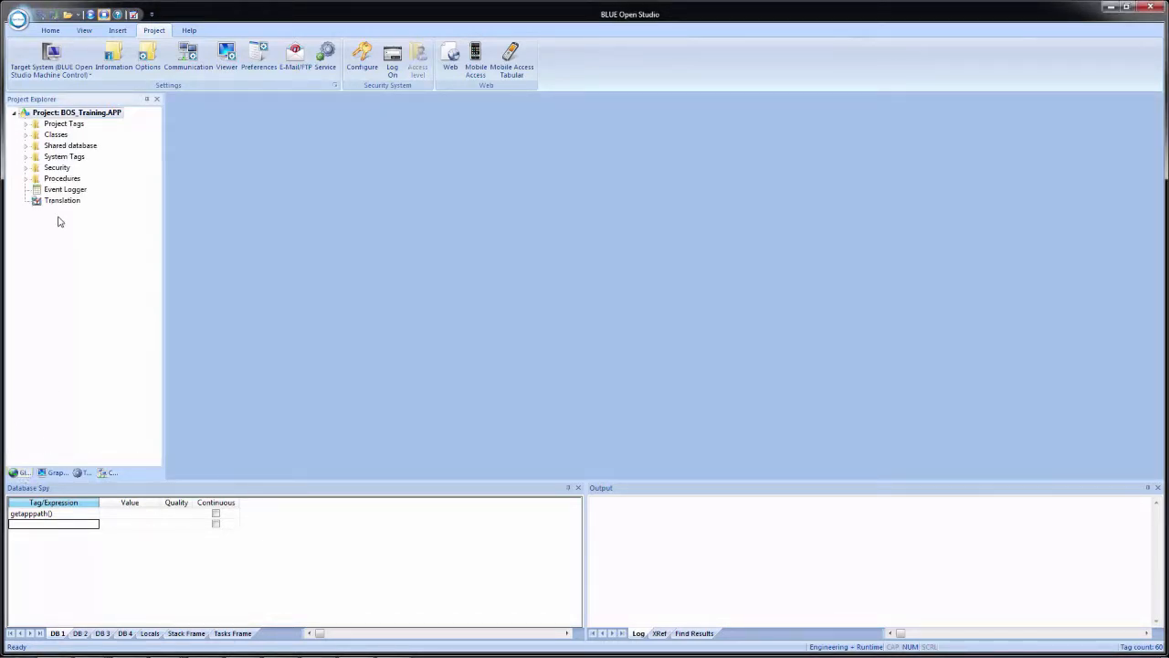
left_click(25, 124)
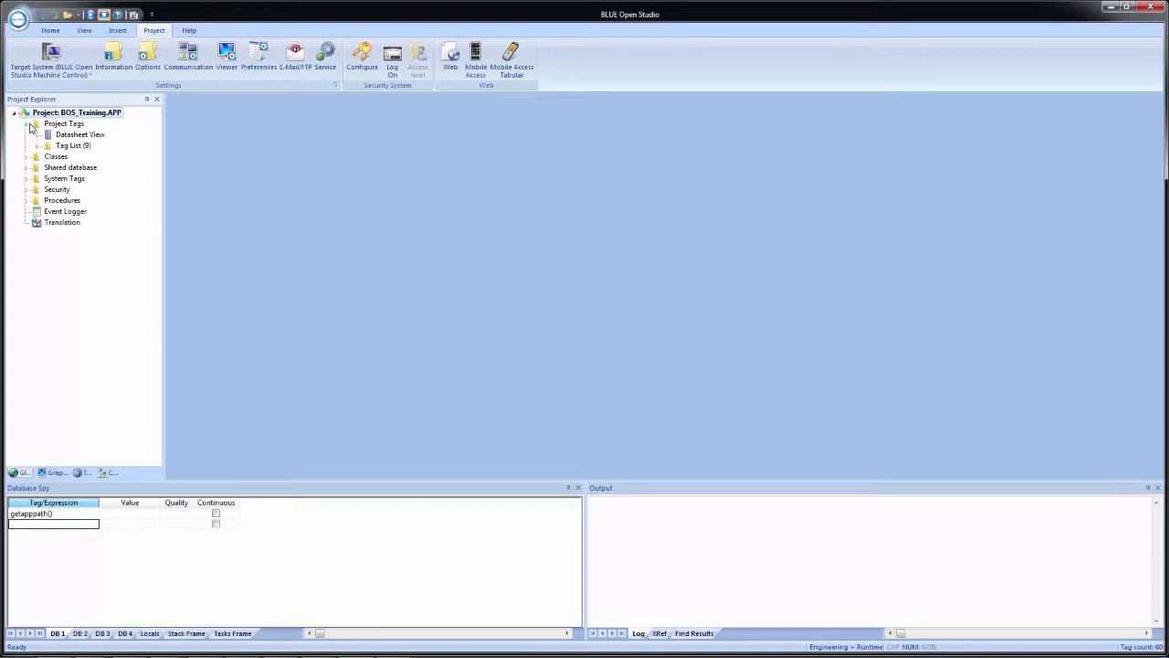
double_click(73, 135)
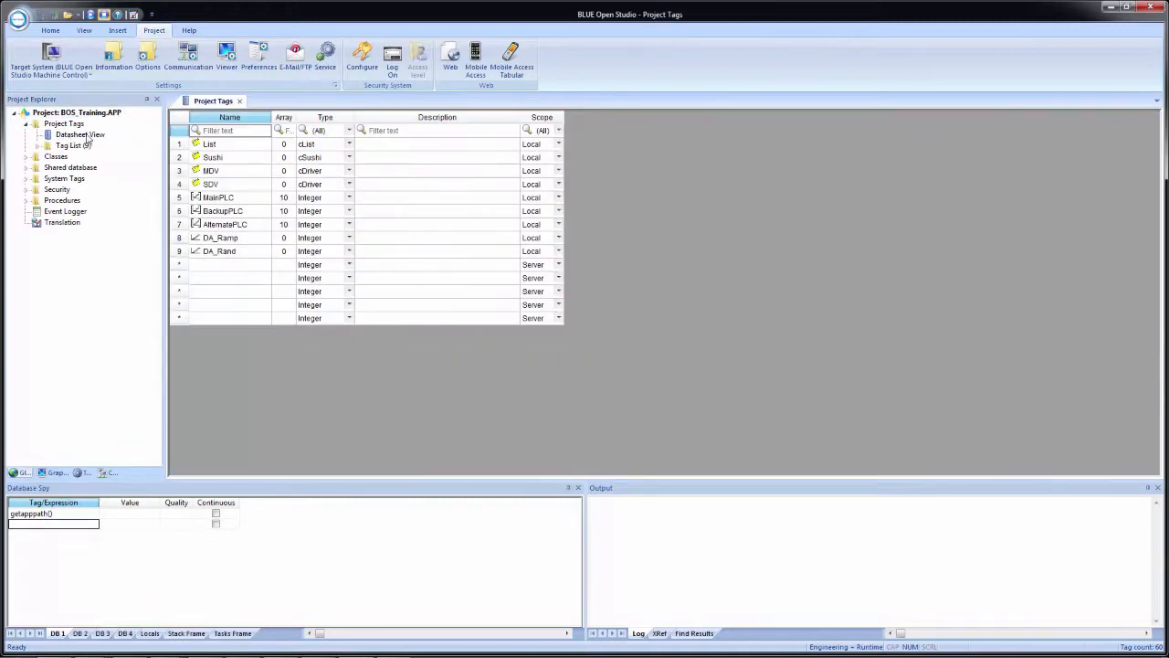
left_click(241, 255)
left_click(241, 255)
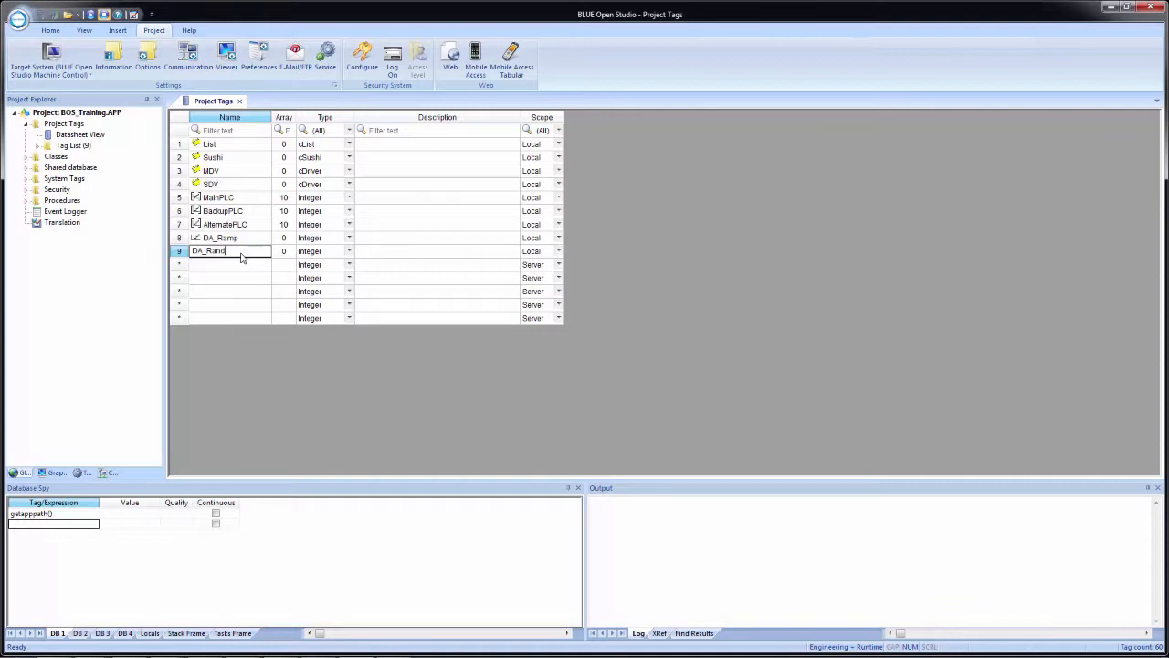
type("om")
key("Return")
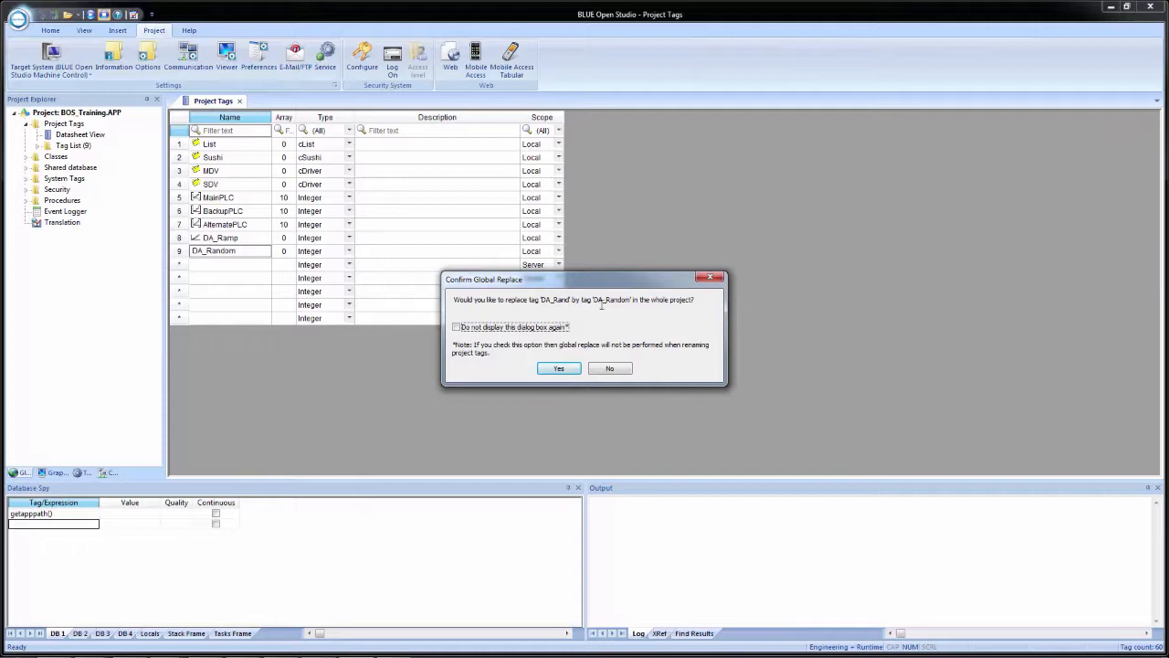
left_click(559, 368)
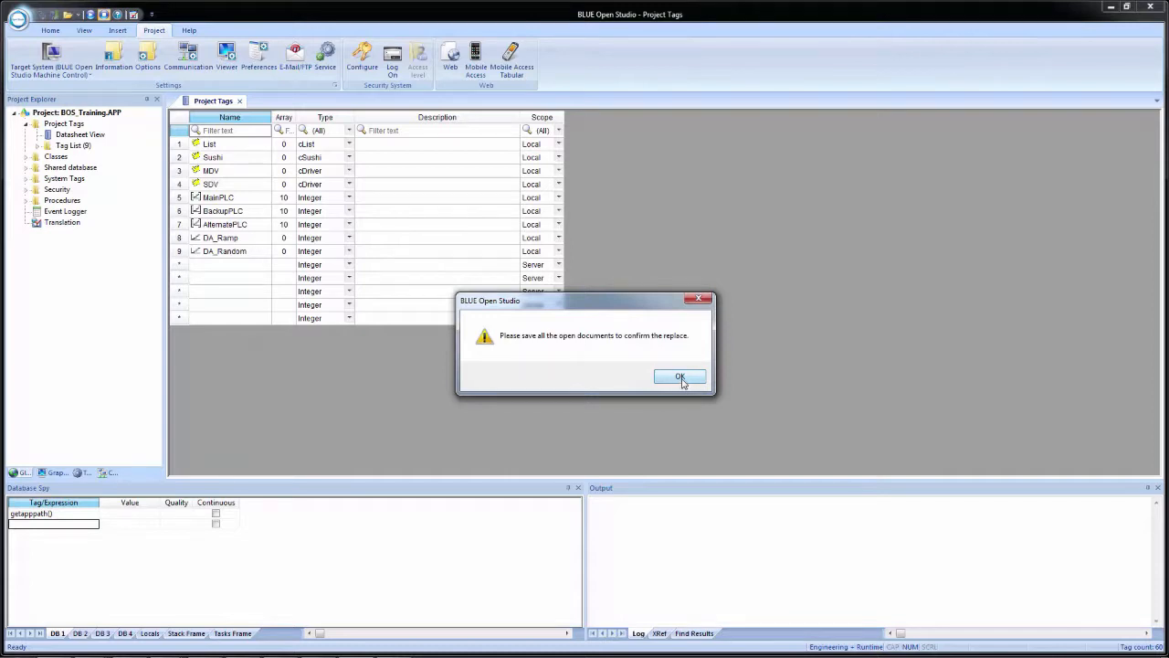
left_click(679, 379)
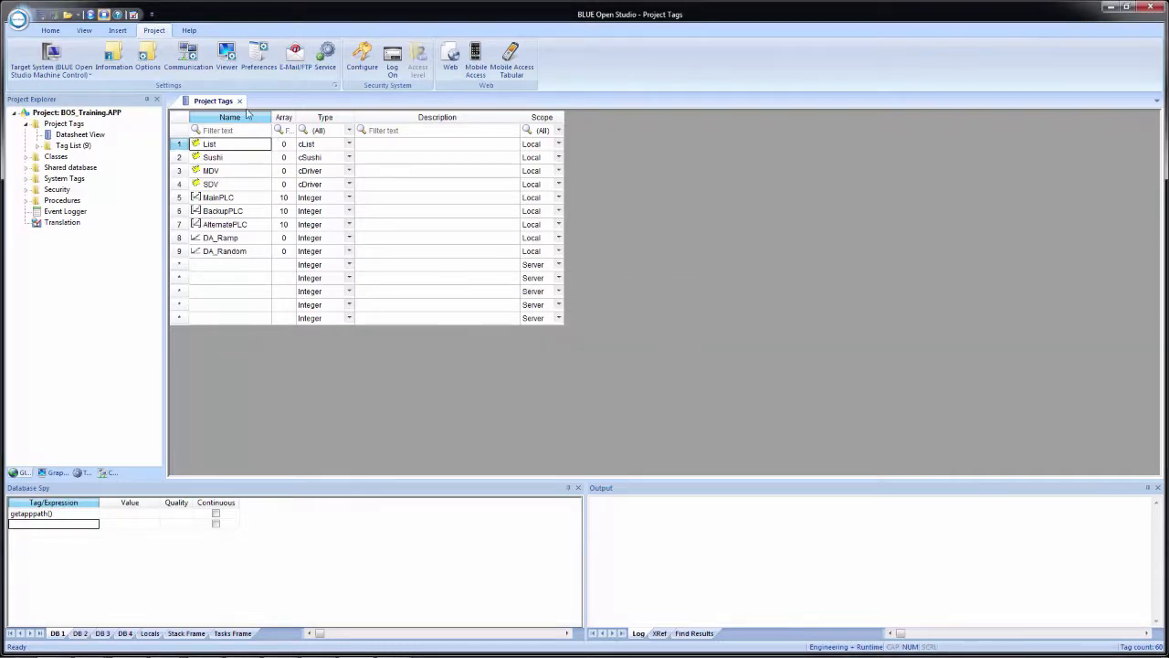
Give the DA_Ramp tag the description "KepServerEX OPC DA Ramp1 value tag."
left_click(396, 241)
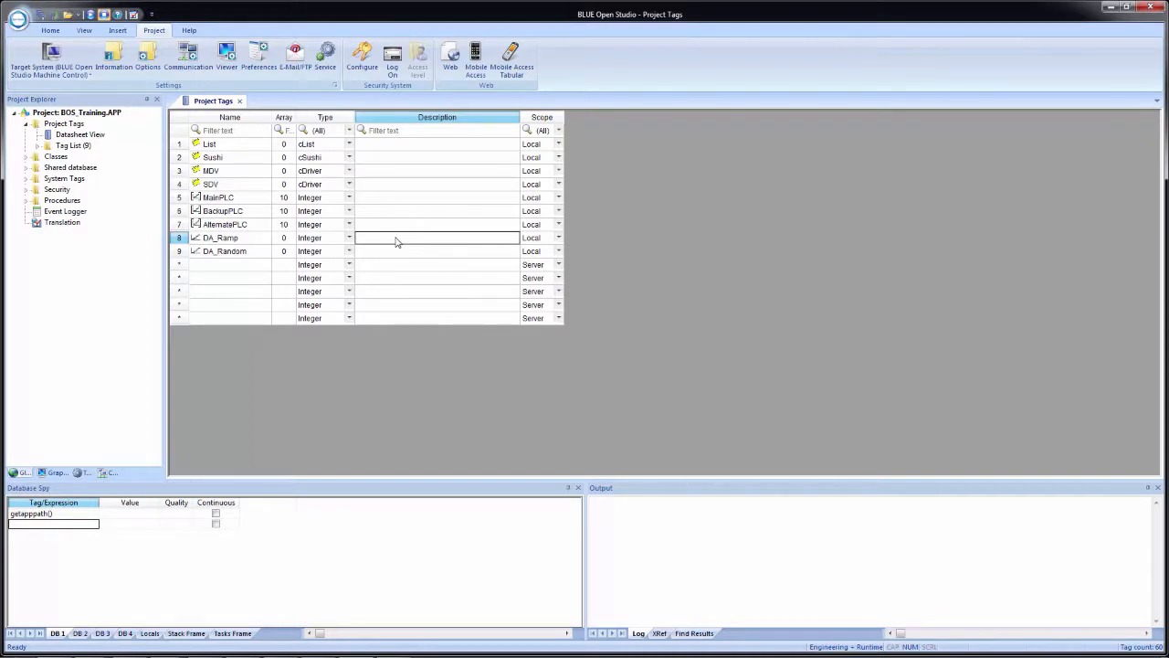
left_click(396, 239)
type("KepServerEX OPC DA Ramp1 value tag")
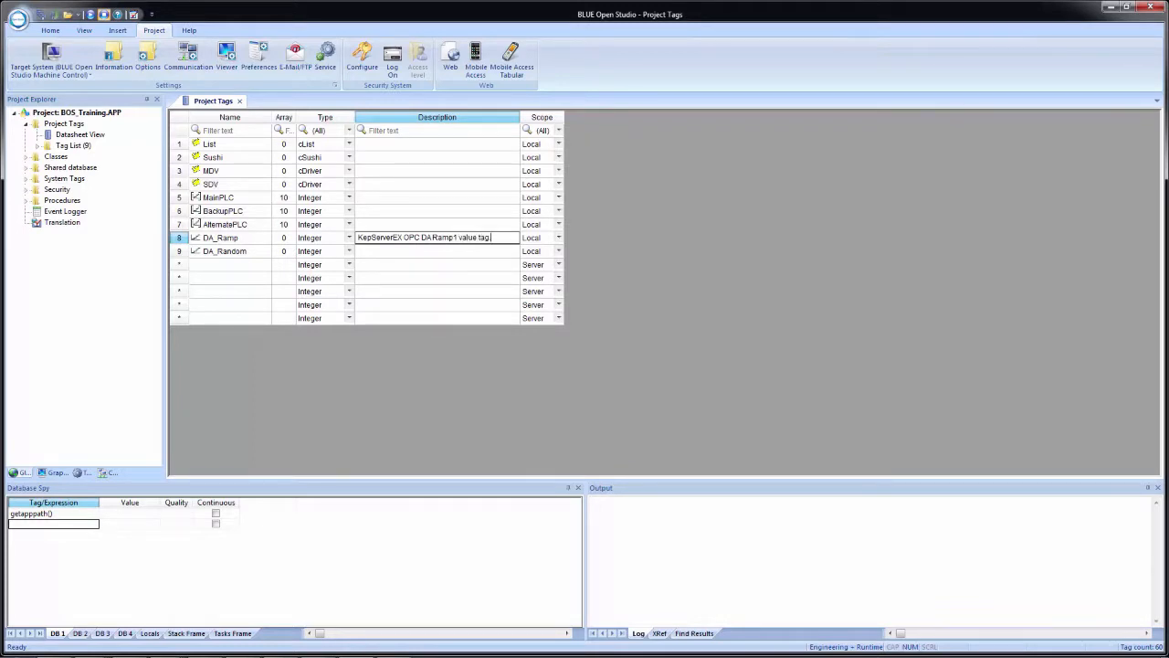
key("Return")
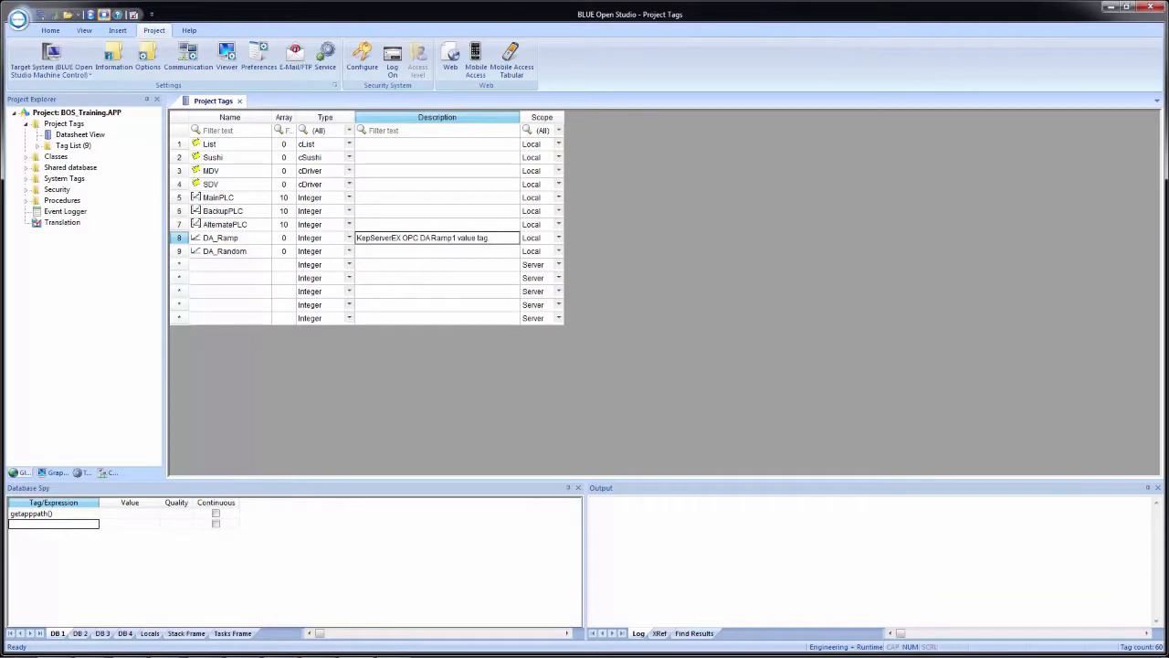
Reuse the DA_Ramp description for DA_Random, changing it to "KepServerEX OPC DA Random1 value tag."
key("Down")
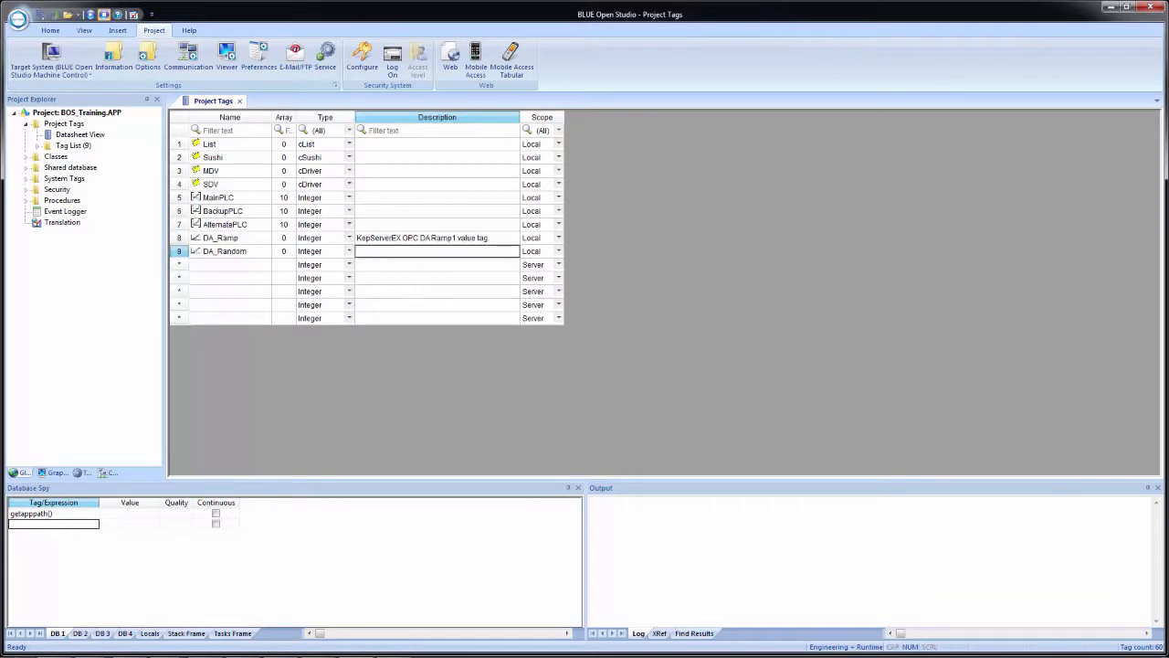
type("KepServerEX OPC DA Ramp1 value tag")
left_click(454, 259)
key("BackSpace")
key("BackSpace")
key("BackSpace")
key("BackSpace")
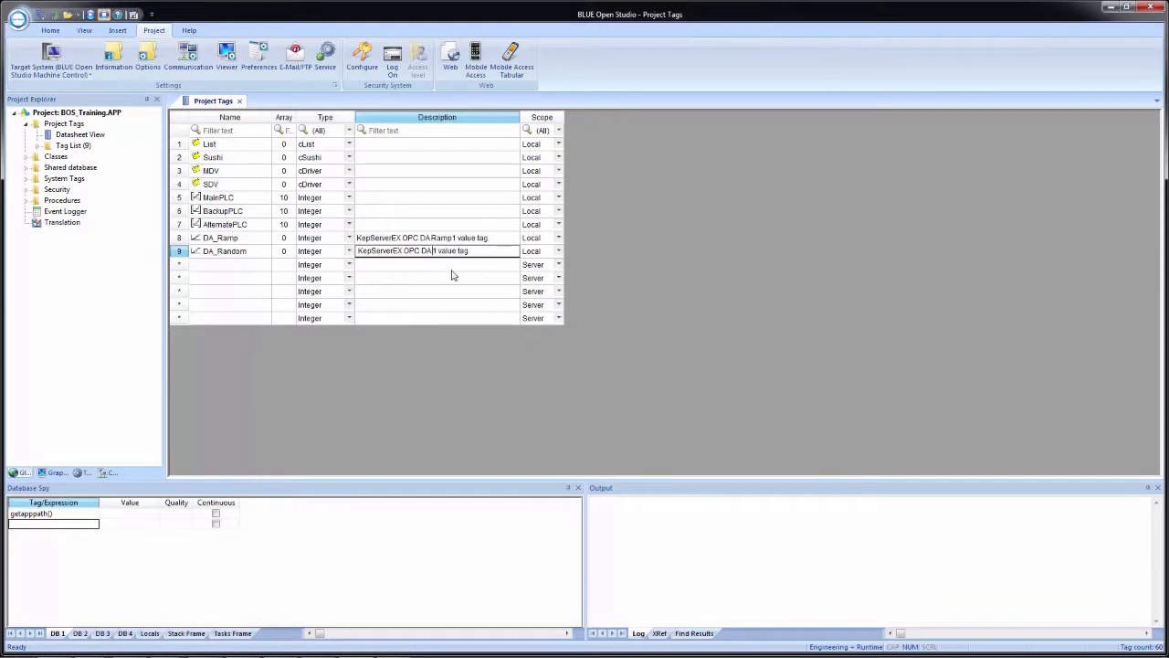
type("Random")
key("Return")
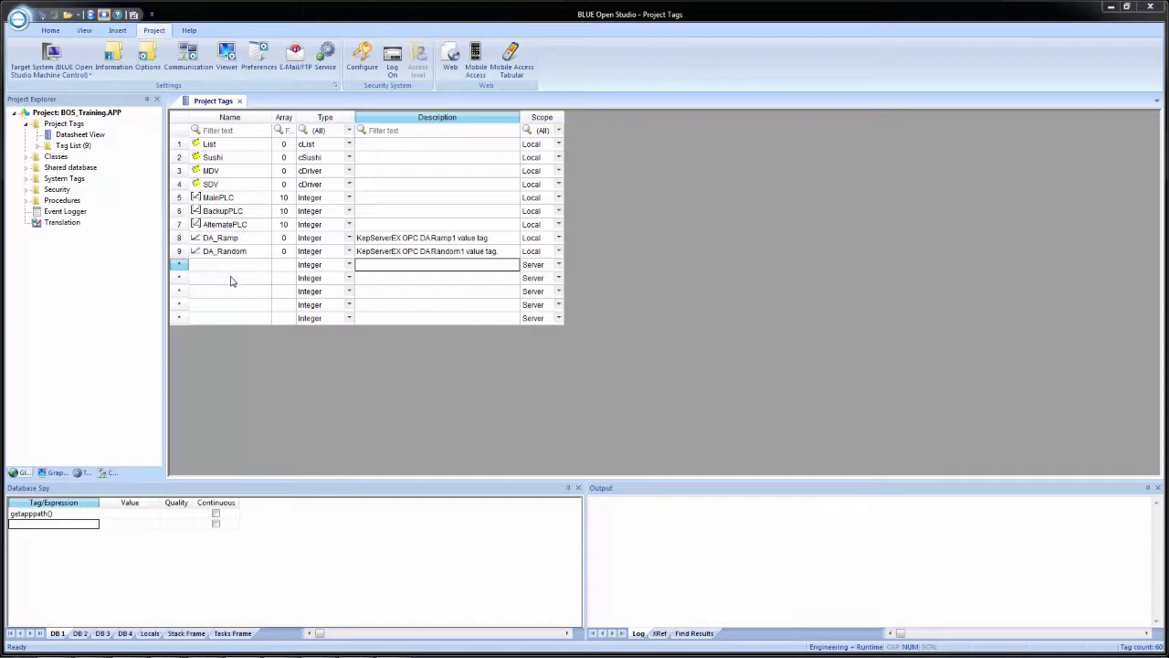
Add the DA_Ramp tag to the Database Spy beneath the getapppath() expression
left_click(230, 239)
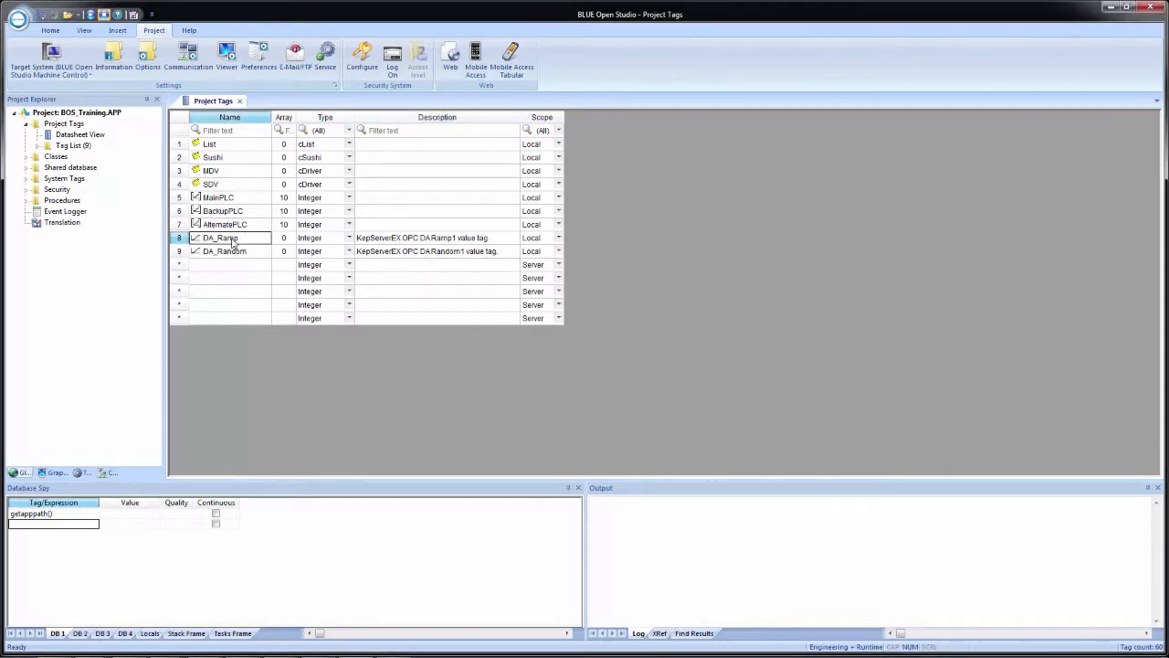
left_click(64, 525)
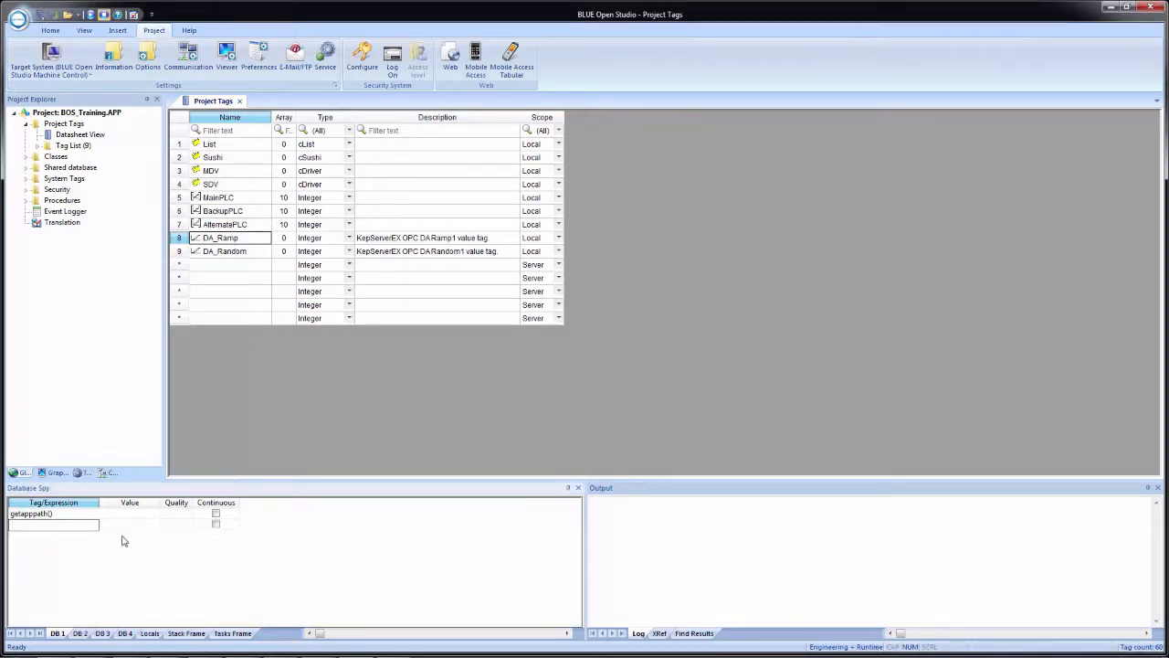
left_click(85, 516)
left_click(78, 528)
type("DA_Ramp")
Insert the DA_Random project tag into the Database Spy's next empty row using the Object Finder
left_click(70, 536)
right_click(52, 538)
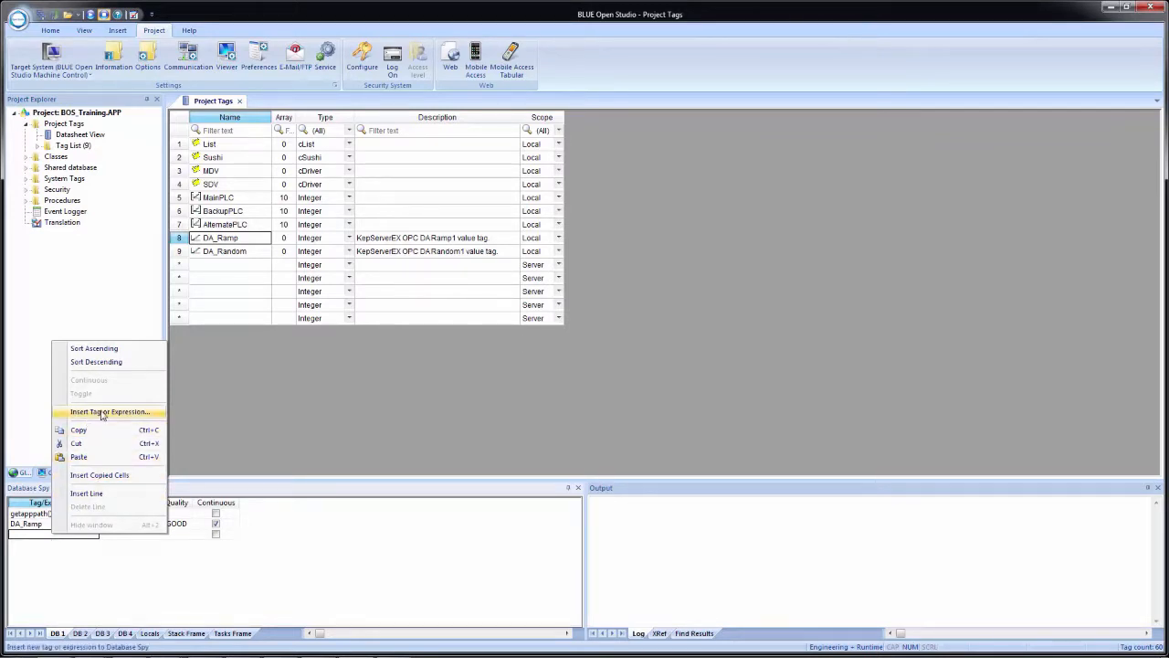
left_click(132, 413)
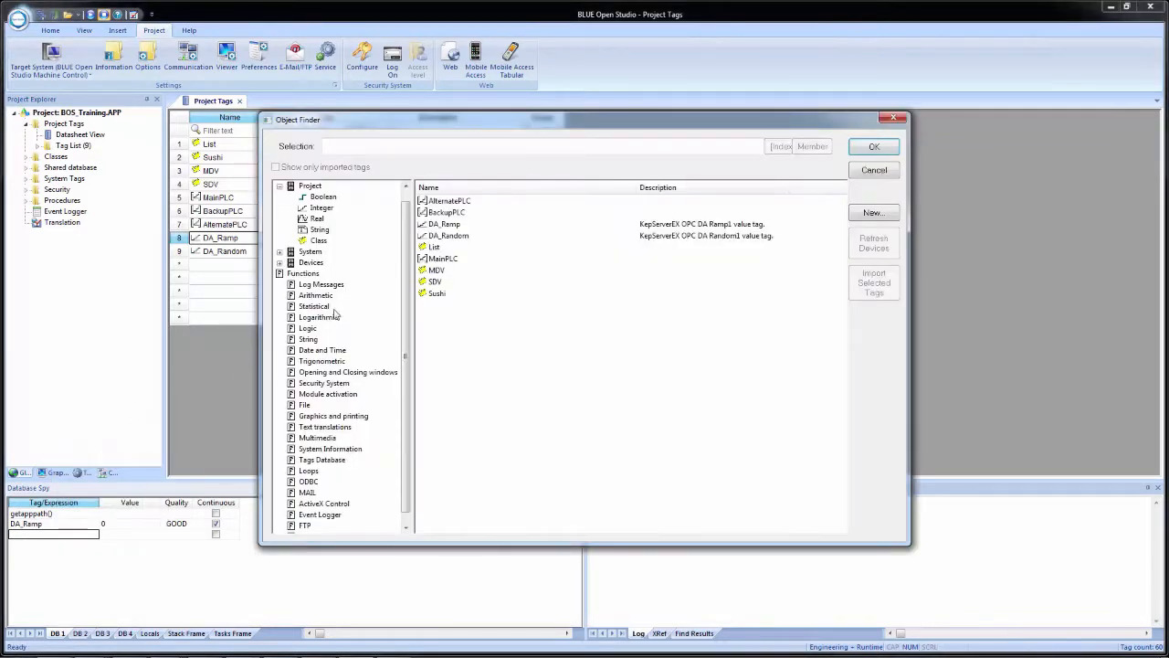
double_click(446, 237)
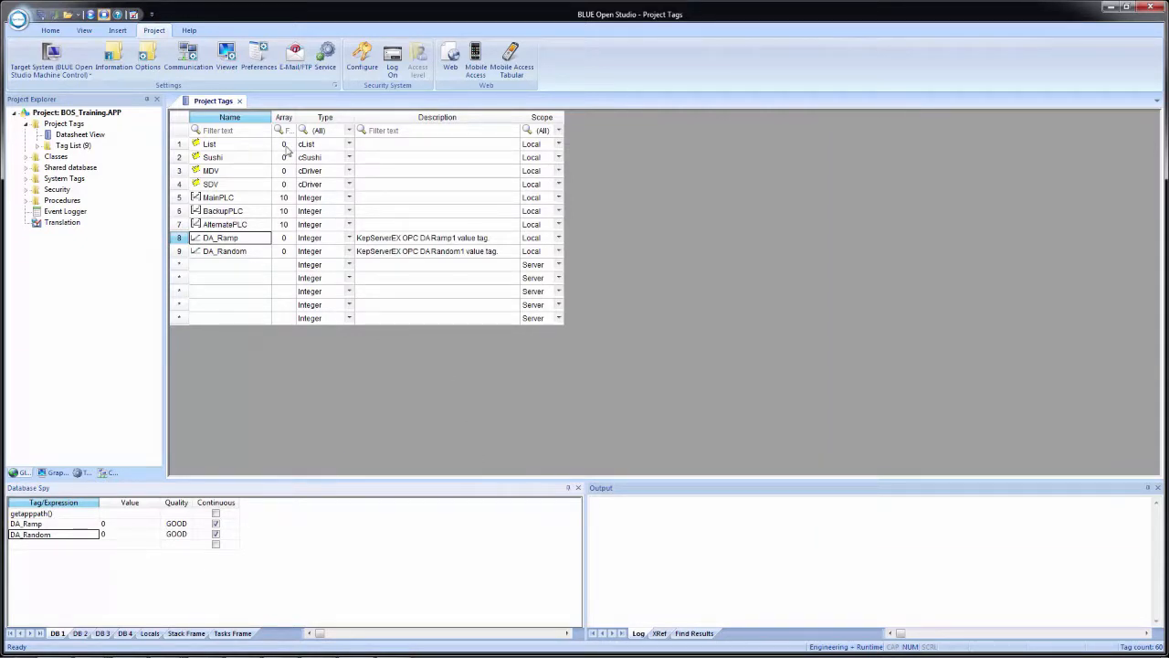
Close the Project Tags datasheet and run the project
left_click(239, 101)
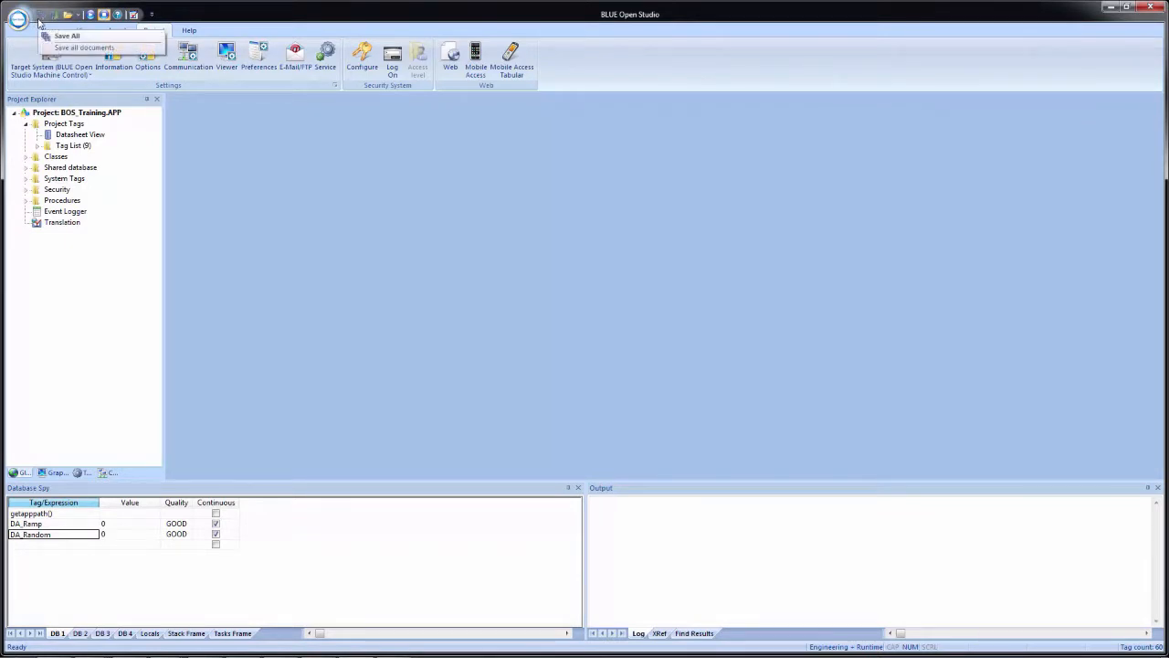
left_click(90, 15)
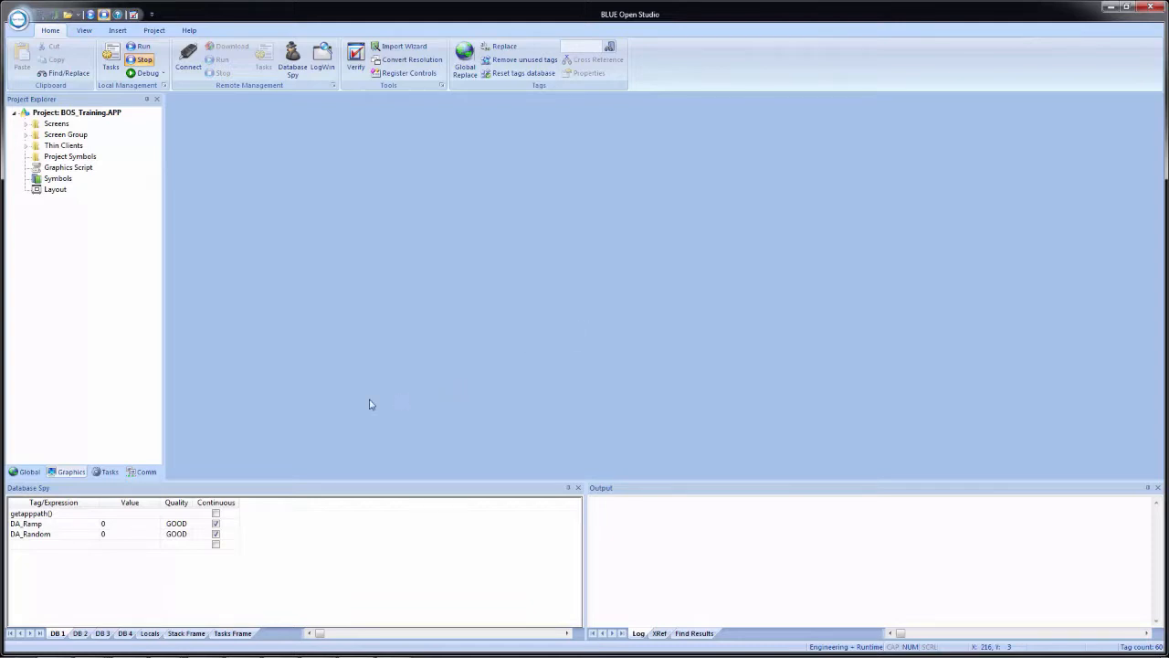
Insert an OPC UA connection named Training OPC UA KepServerEX and view its endpoint discovery without choosing a server
left_click(144, 473)
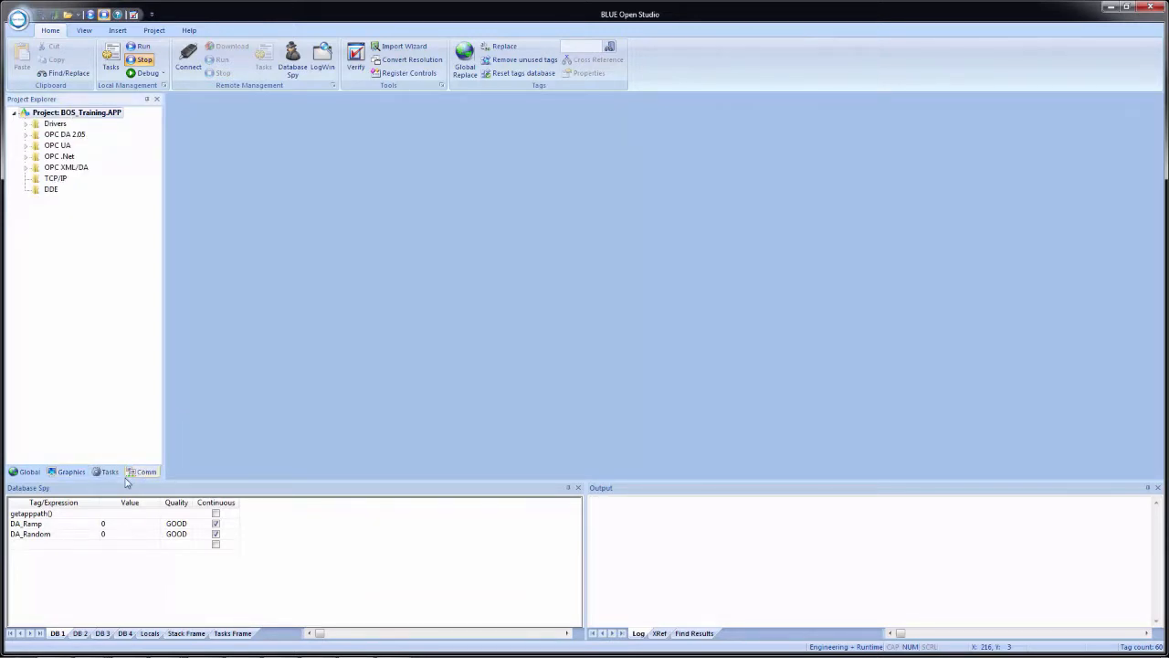
left_click(27, 145)
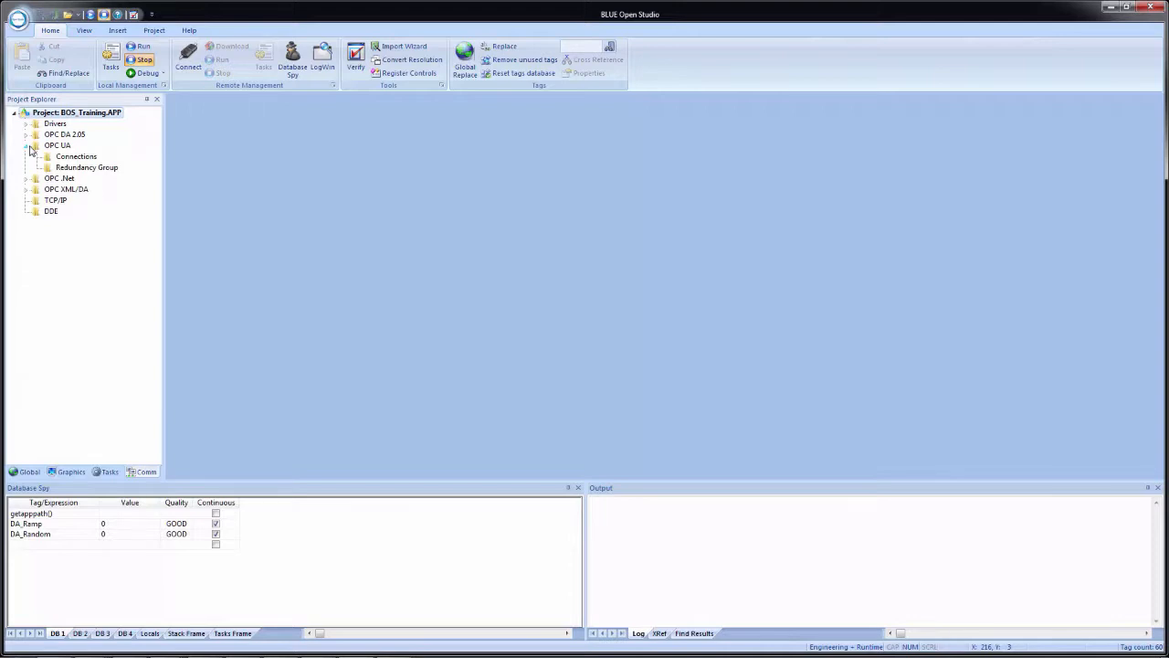
right_click(82, 161)
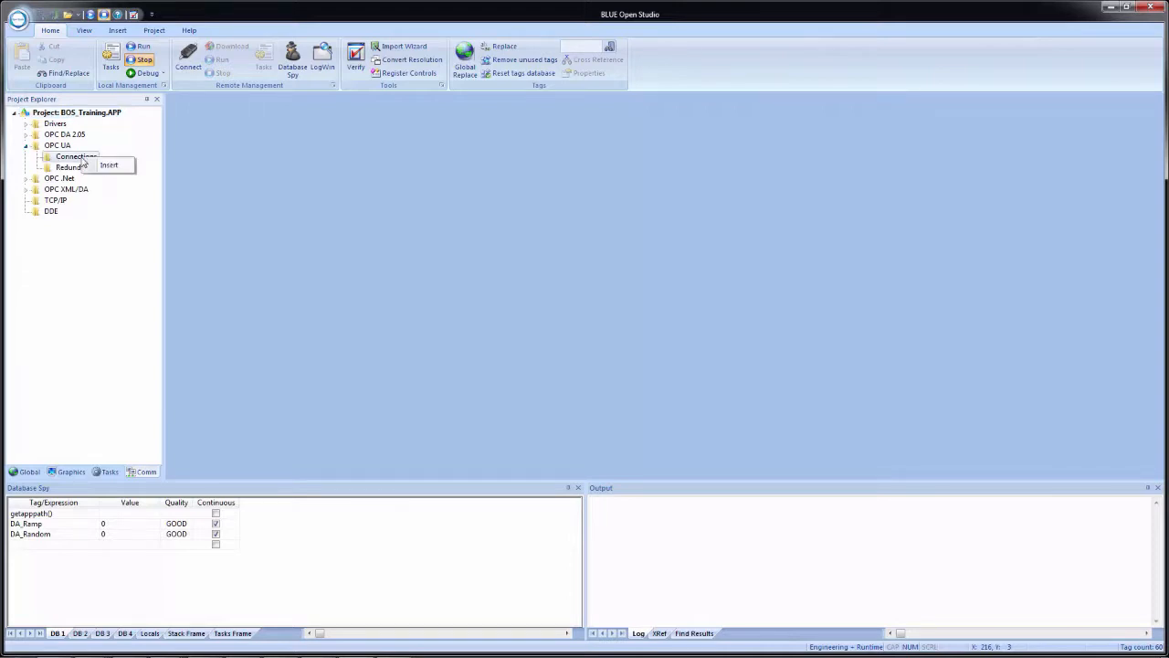
left_click(106, 165)
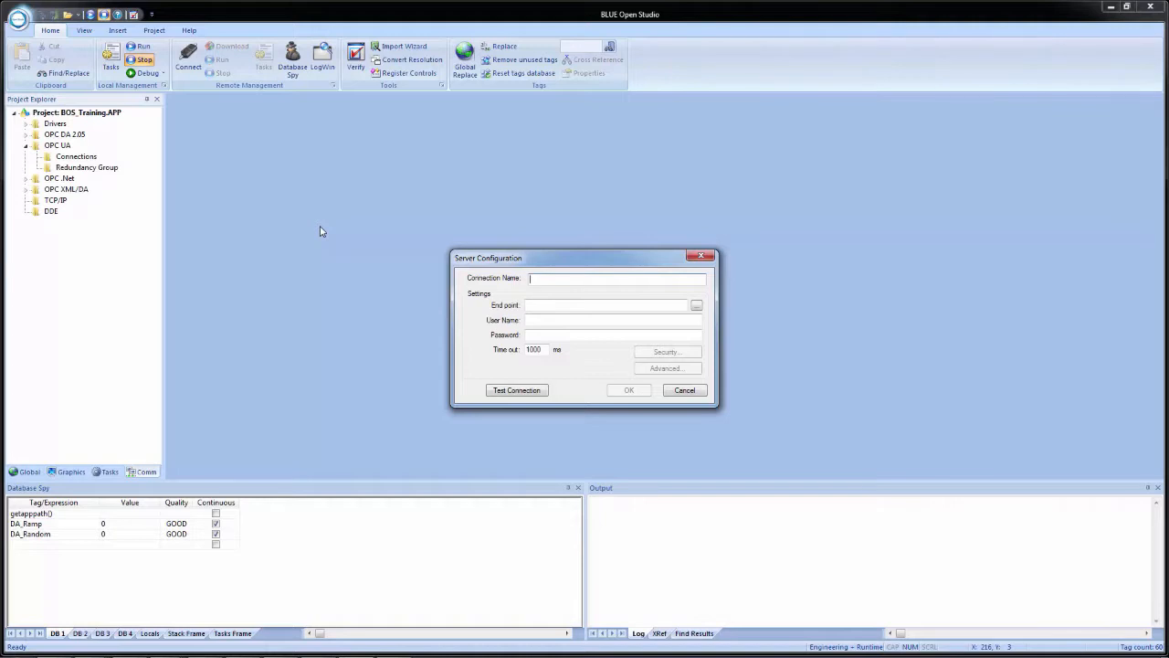
type("e")
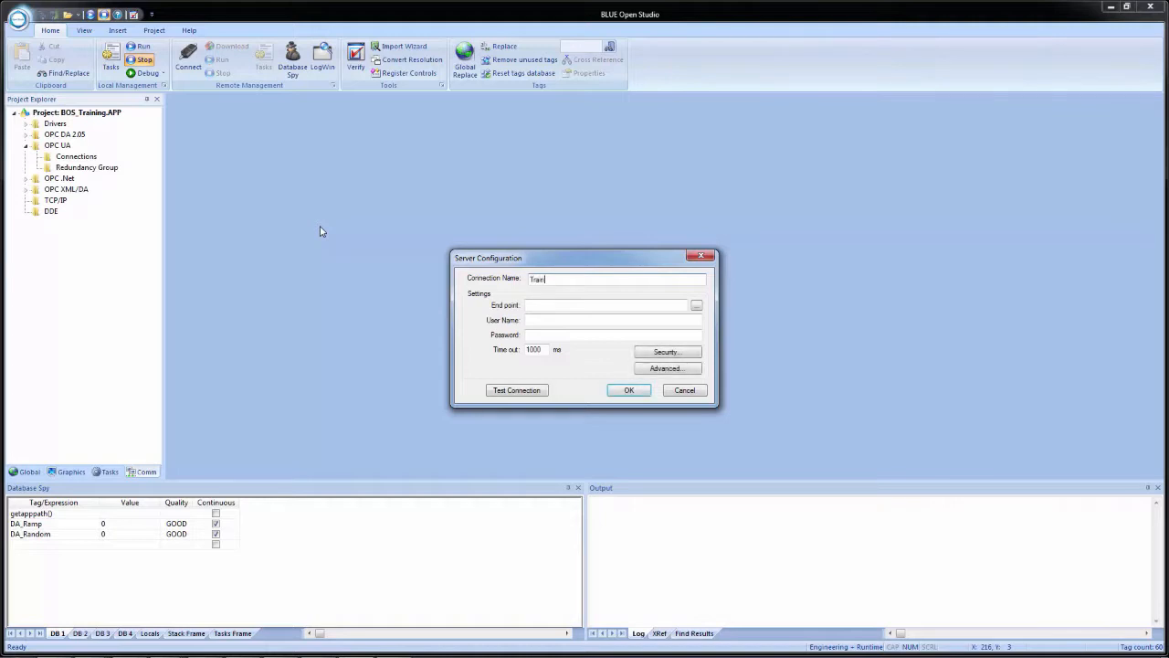
type("g OPC UA KepServerEX")
left_click(696, 307)
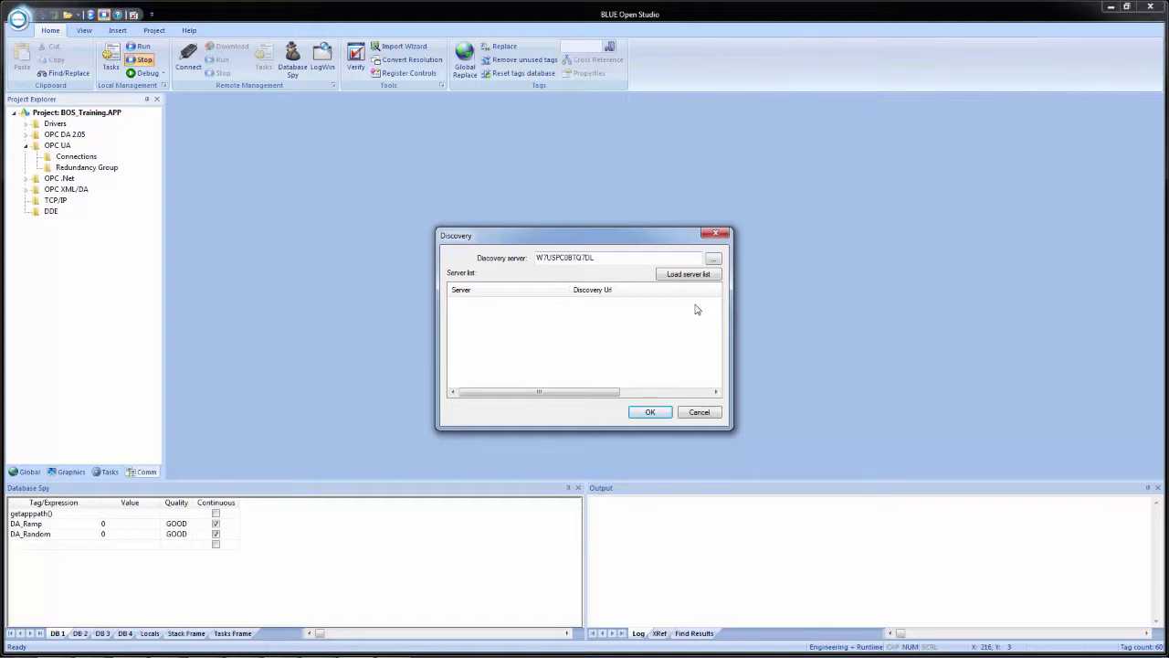
left_click(696, 414)
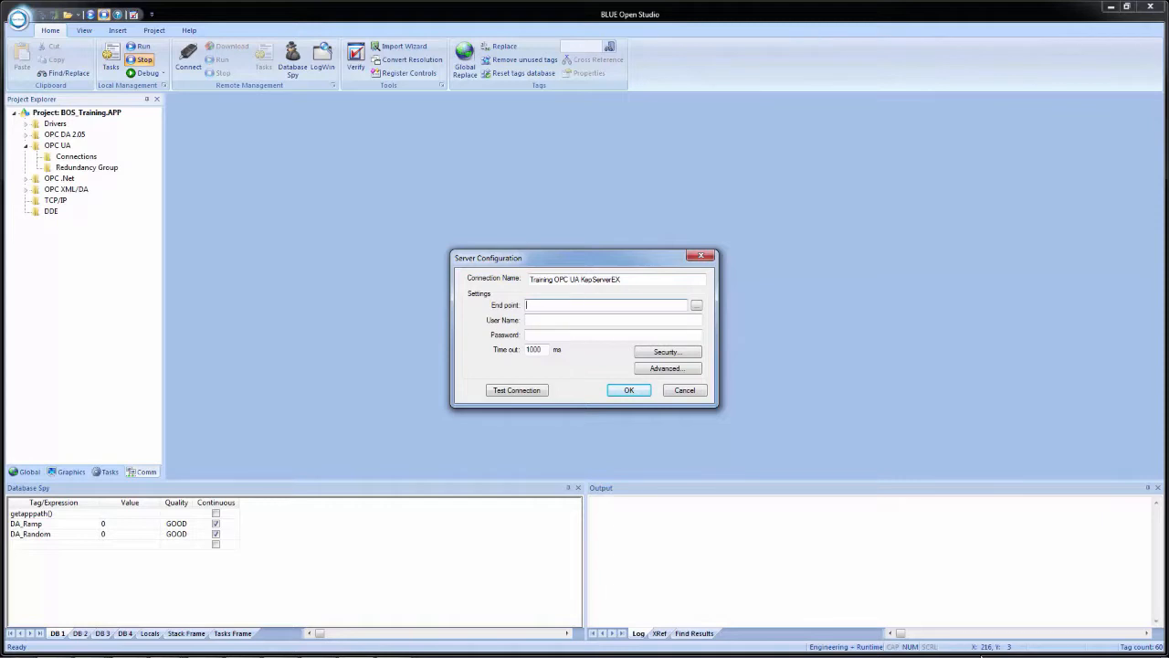
Switch to KEPServerEX's OPC UA Configuration Manager and open the definition of the existing server endpoint
right_click(991, 646)
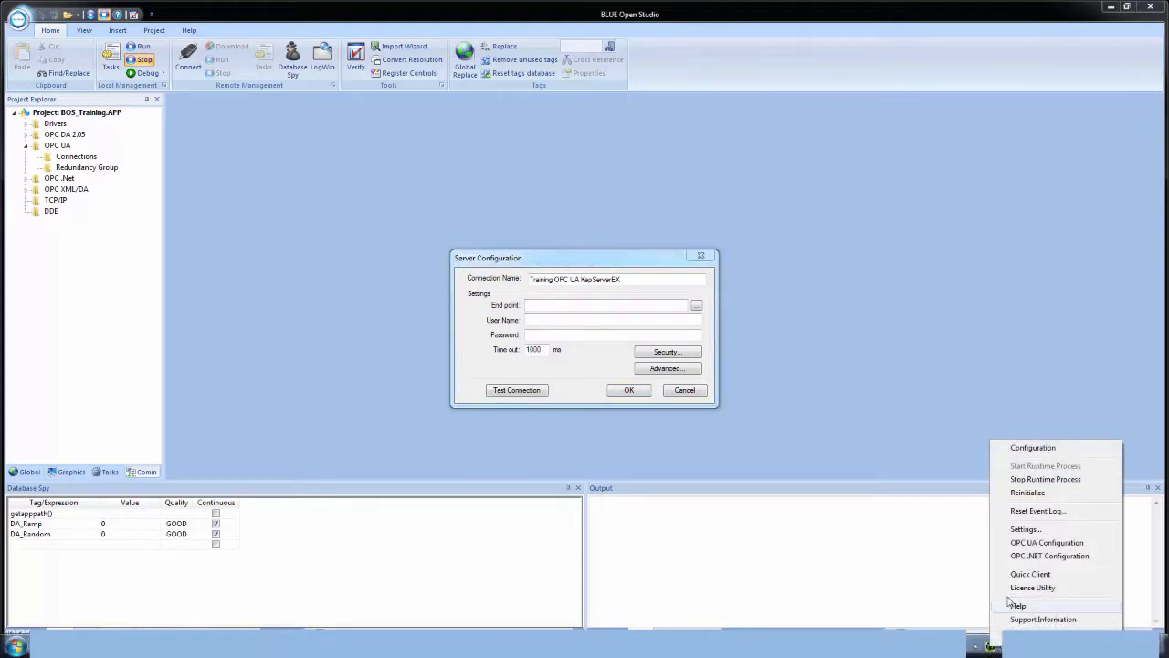
left_click(1036, 543)
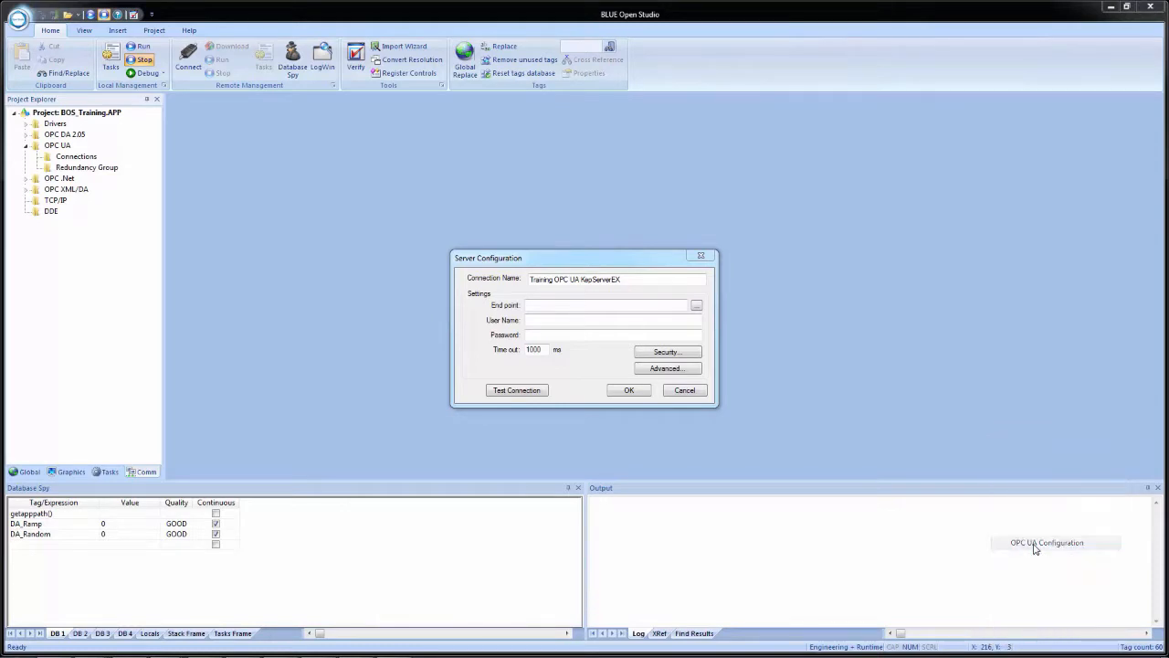
left_click(437, 216)
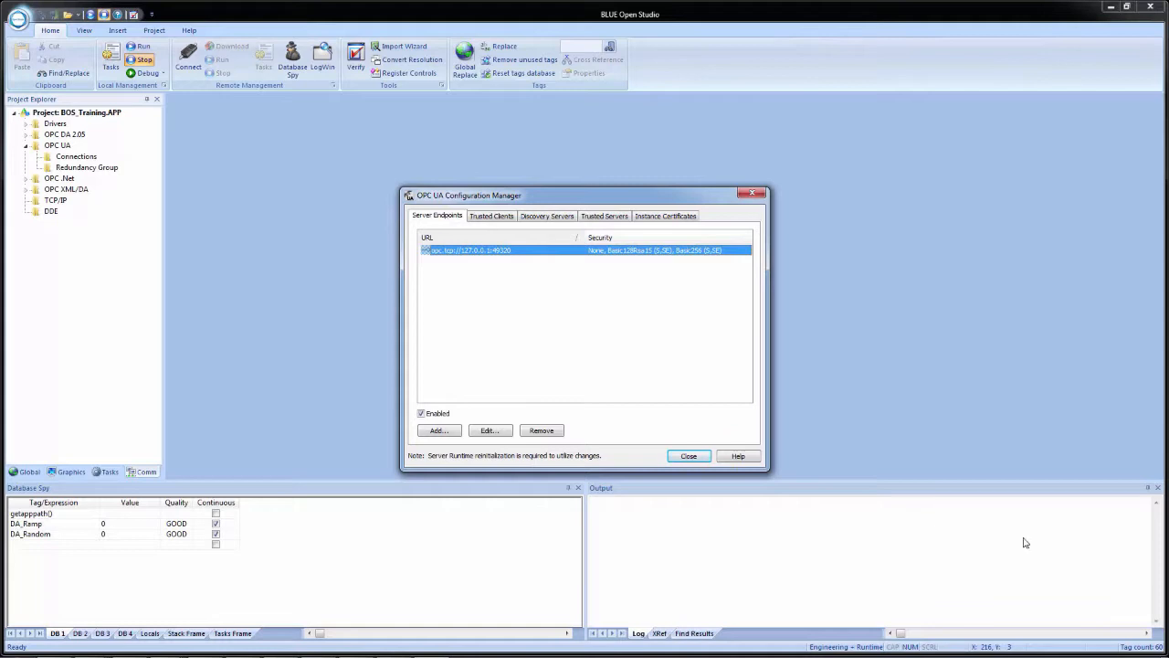
left_click(489, 431)
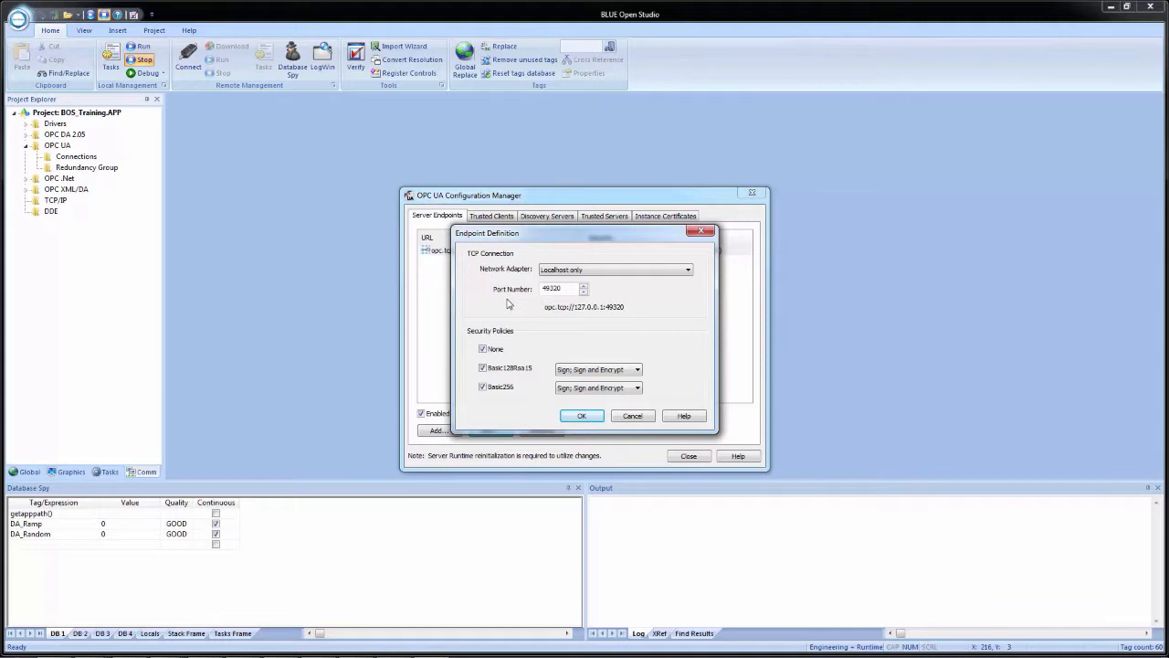
Try the Default network adapter for the server endpoint and return it to Localhost only
left_click(641, 273)
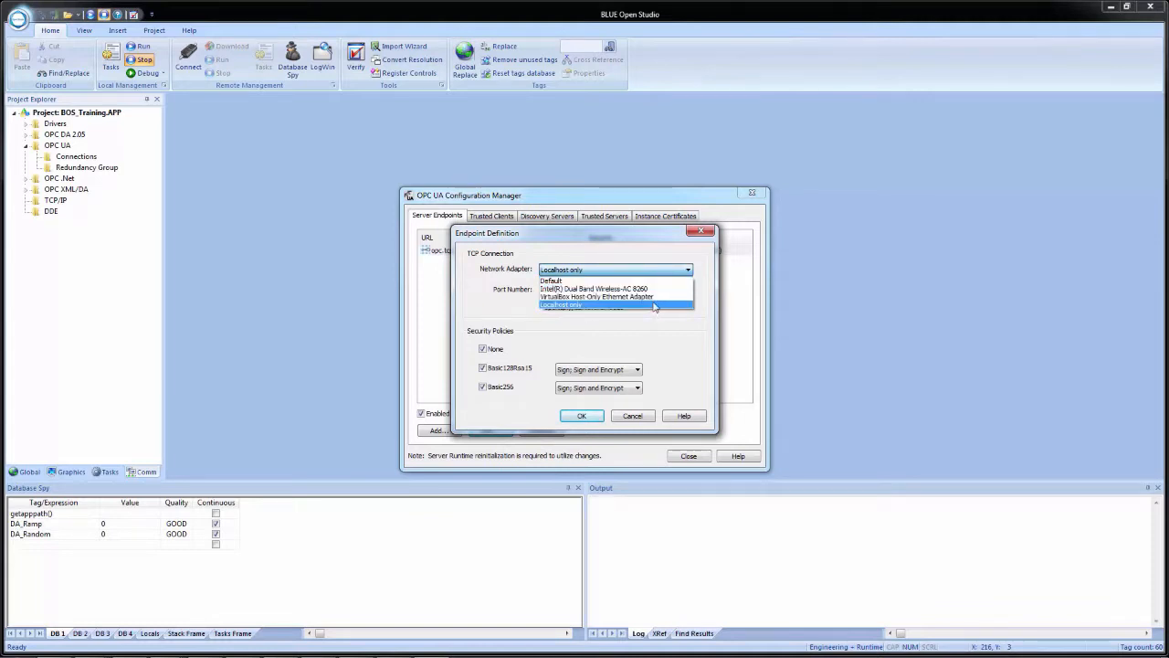
left_click(644, 281)
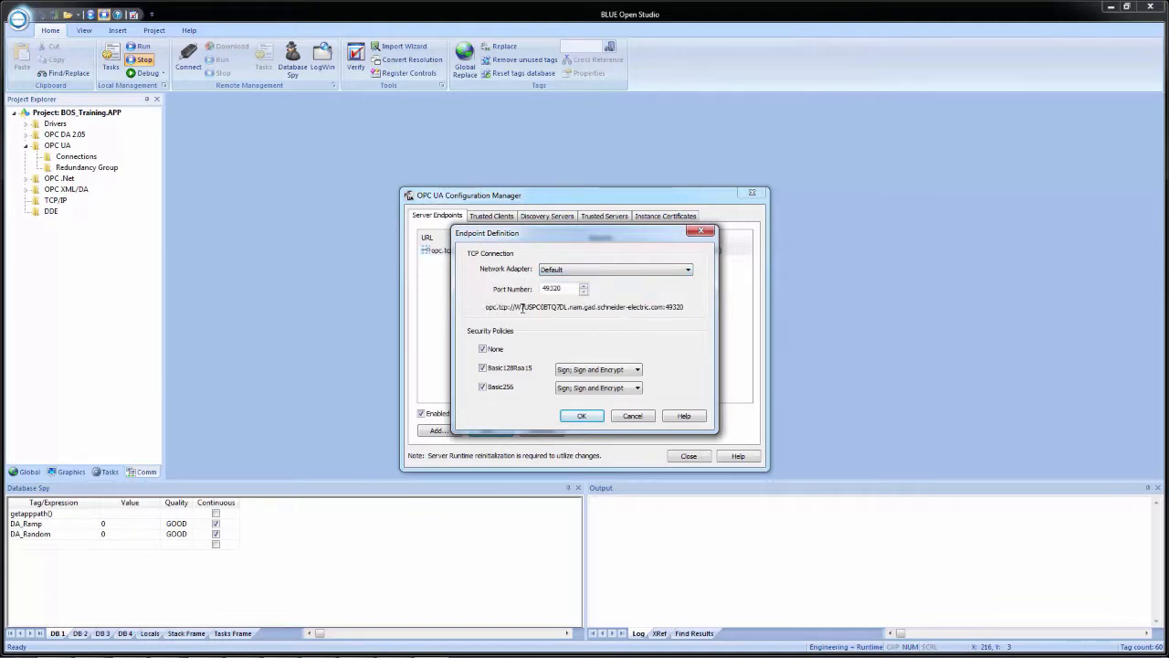
left_click(616, 270)
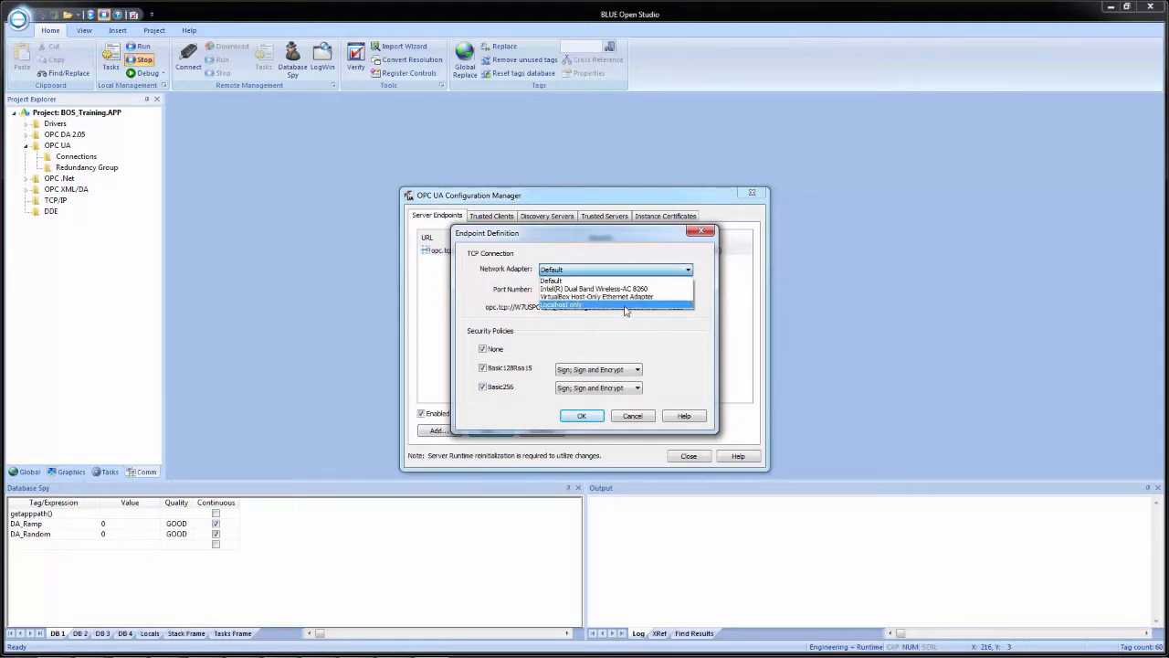
left_click(626, 305)
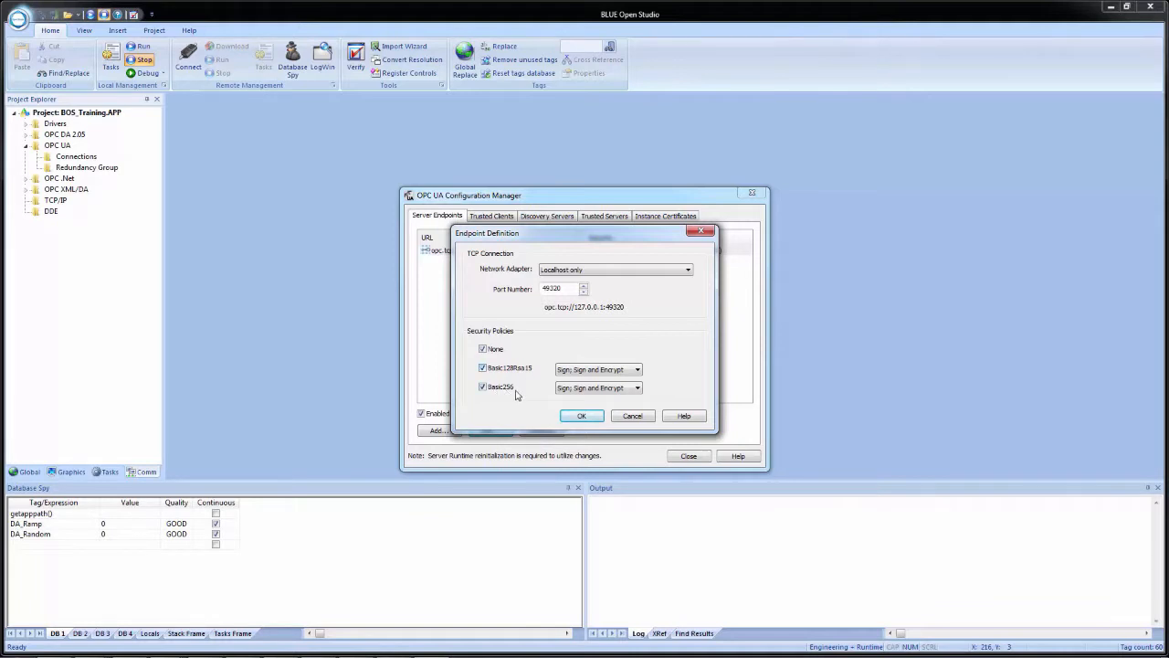
Copy the server endpoint URL opc.tcp://127.0.0.1:49320 and paste it as the end point of the Training OPC UA KepServerEX connection
left_click(627, 373)
left_click(630, 374)
left_click_drag(626, 307, 540, 326)
key("ctrl+c")
left_click(581, 416)
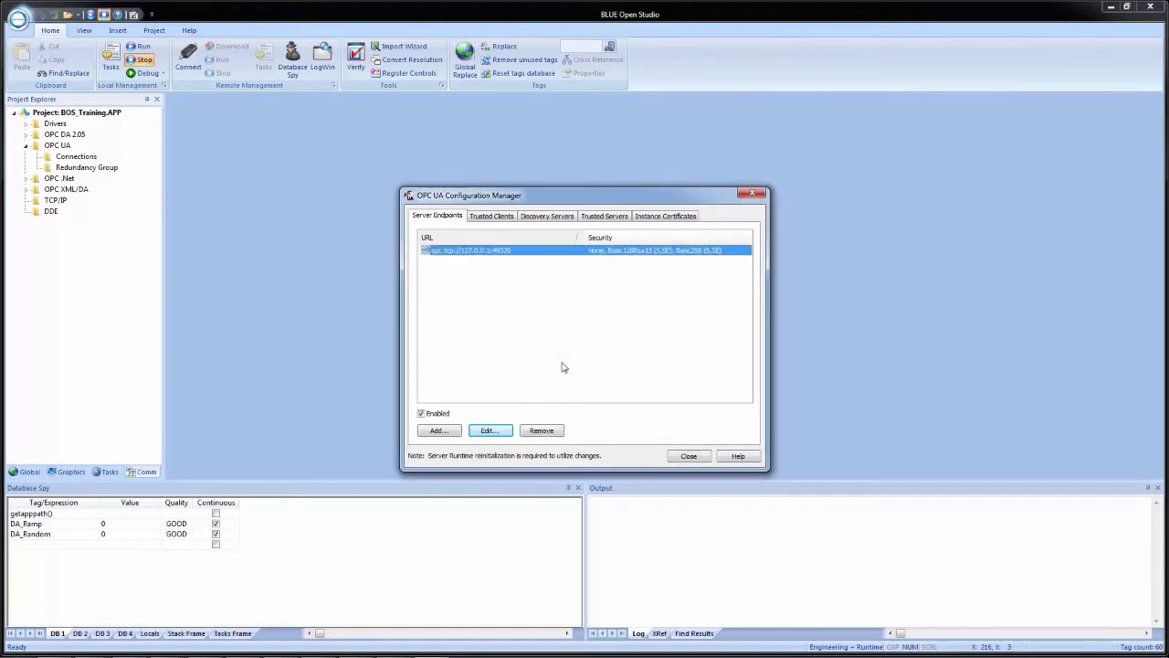
left_click(302, 312)
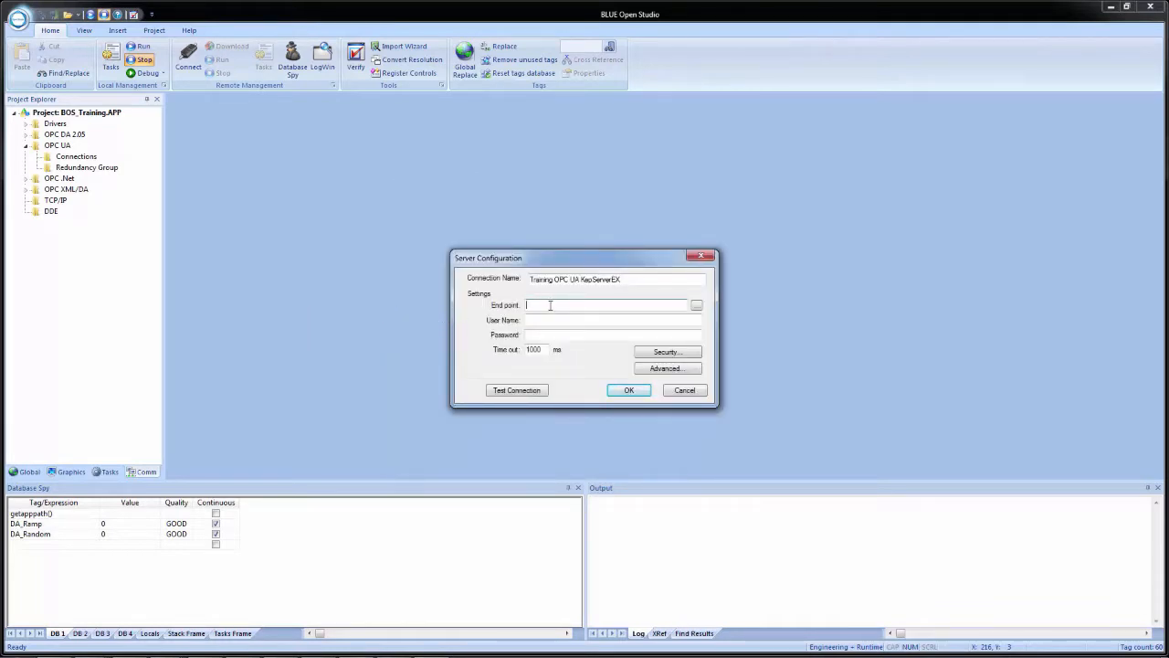
key("ctrl+v")
Open the connection's security settings and compare the available message security modes with the server endpoint's security policies
left_click(666, 353)
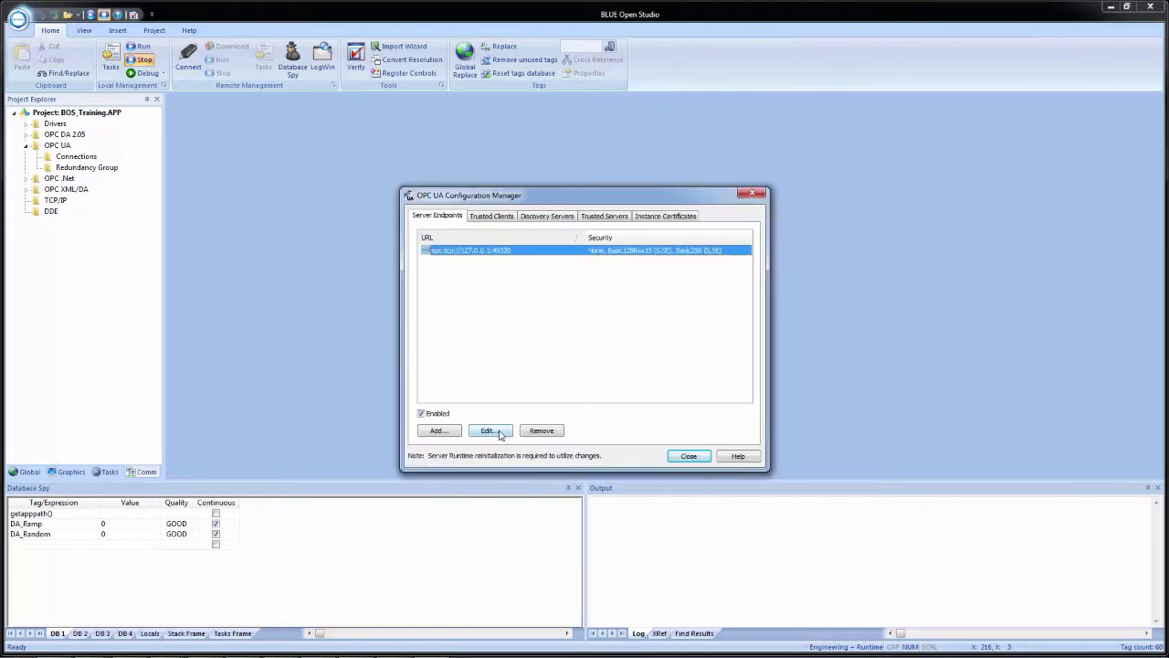
left_click(501, 432)
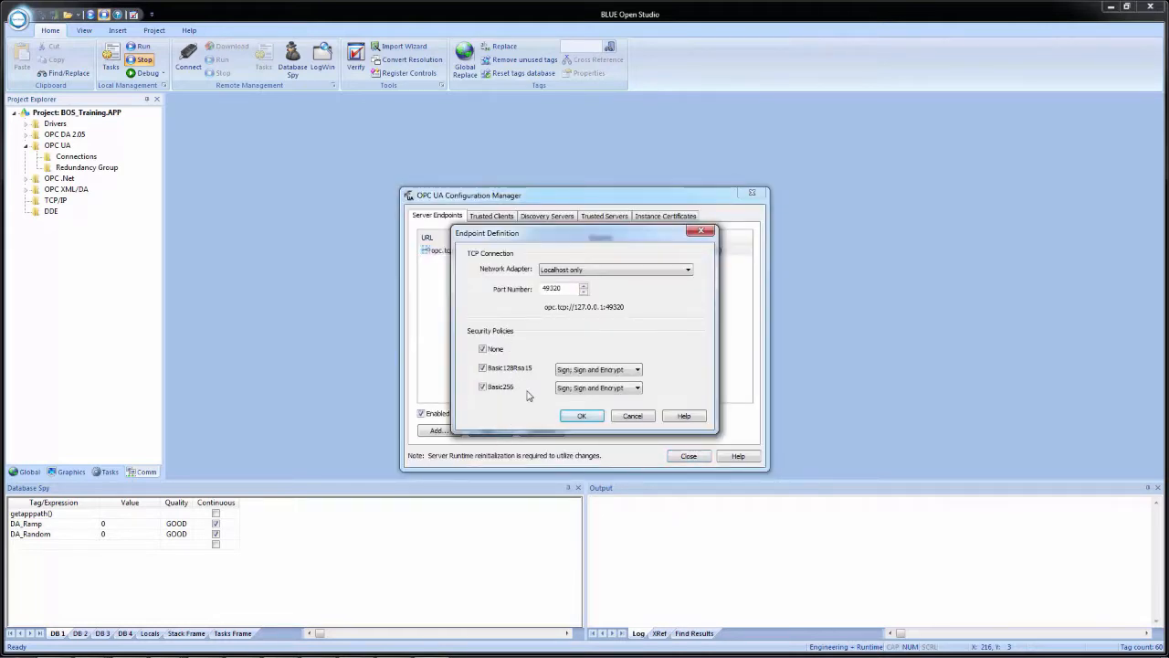
left_click(631, 416)
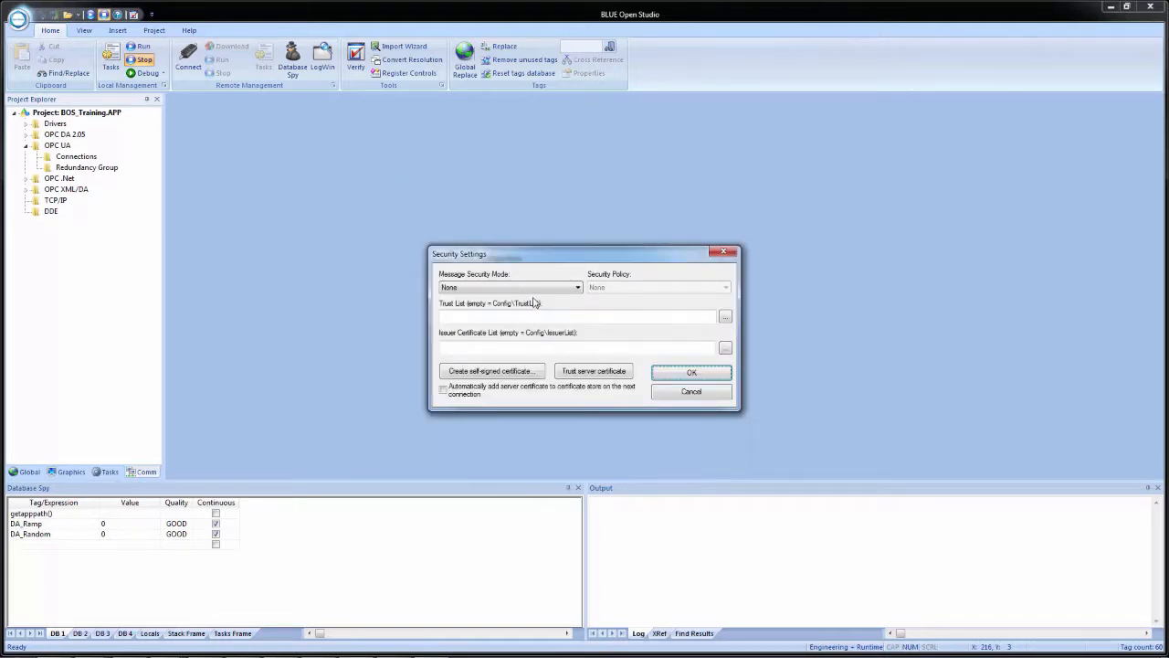
left_click(534, 288)
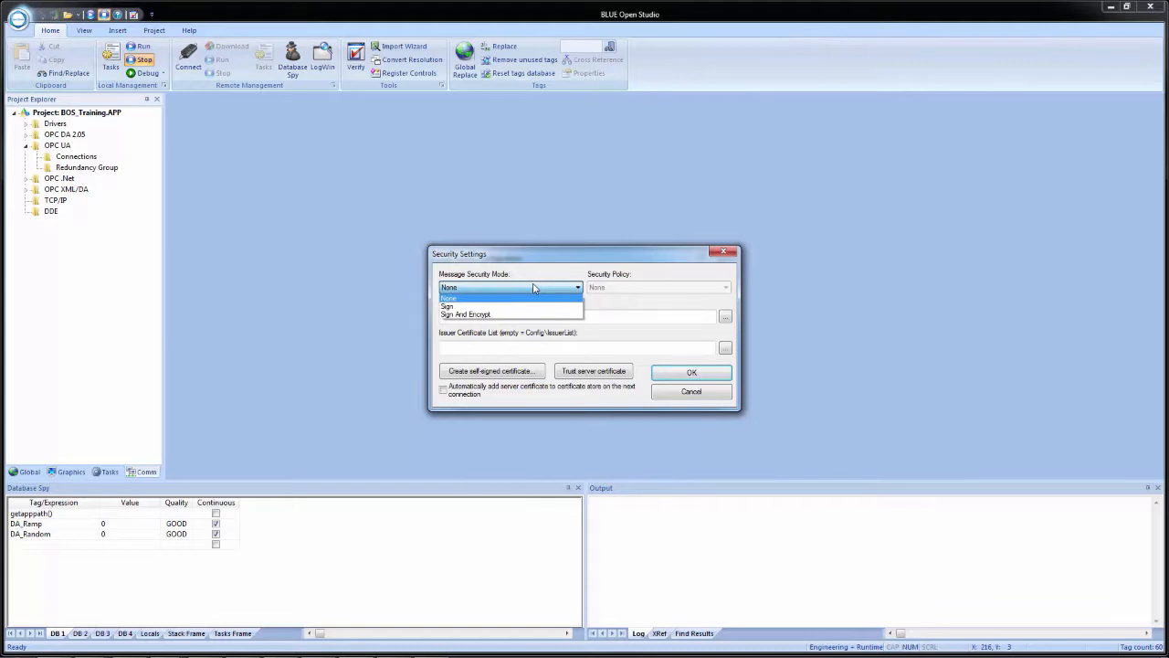
left_click(535, 289)
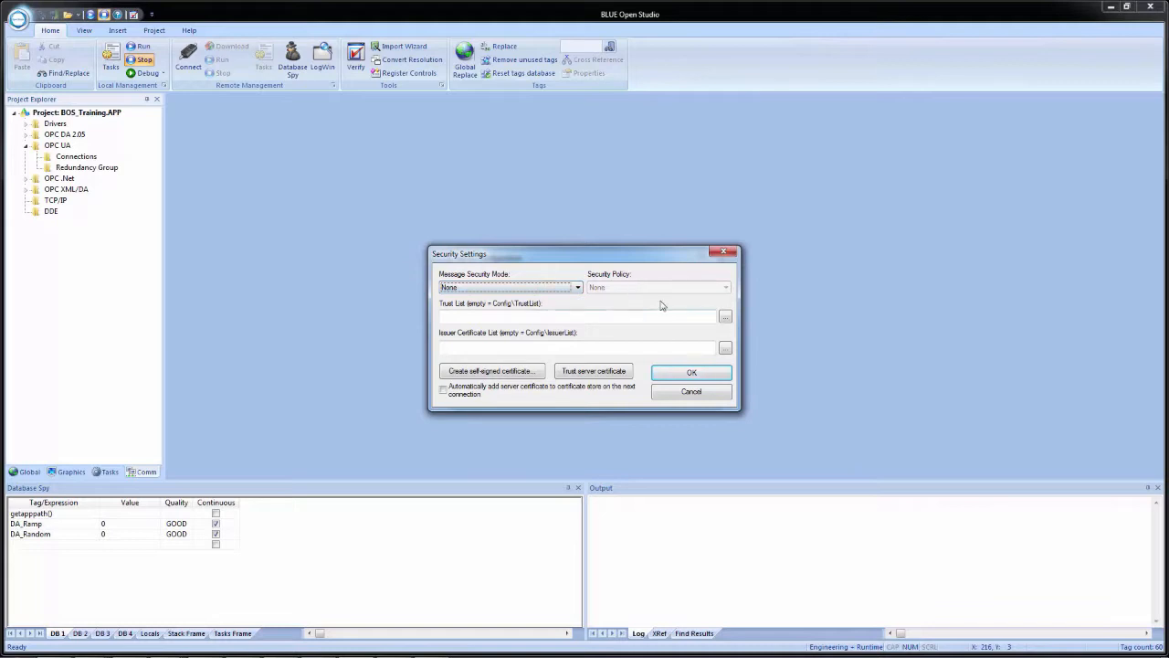
Try the Sign And Encrypt message security mode, view its security policy options, and return the mode to None
left_click(563, 291)
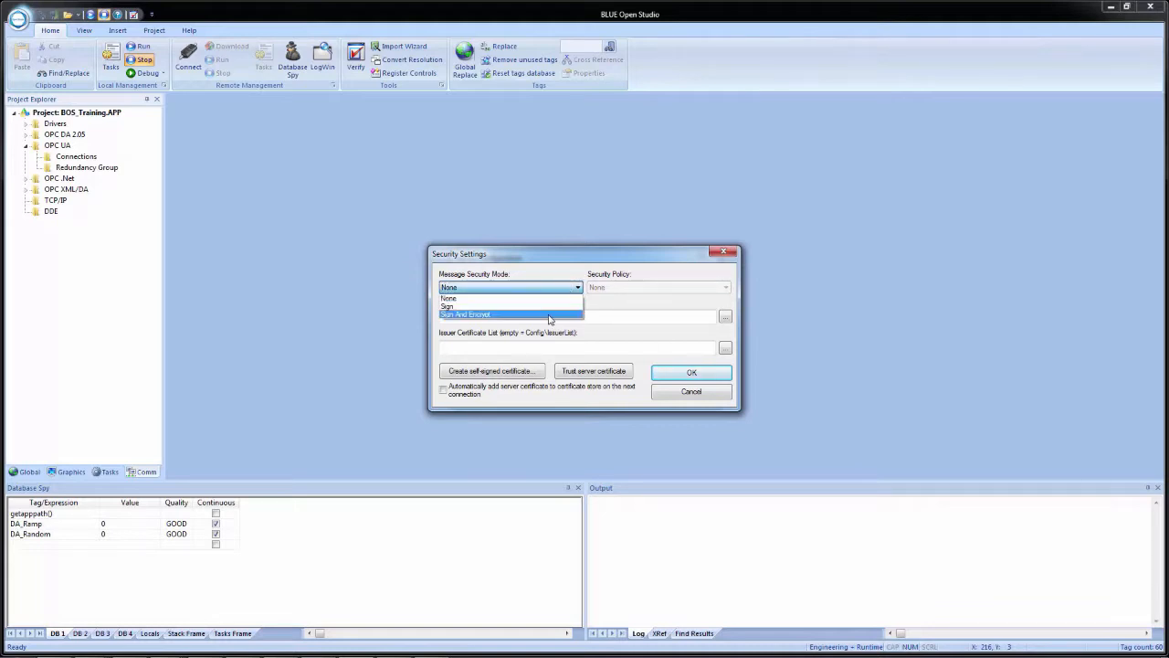
left_click(476, 313)
left_click(632, 290)
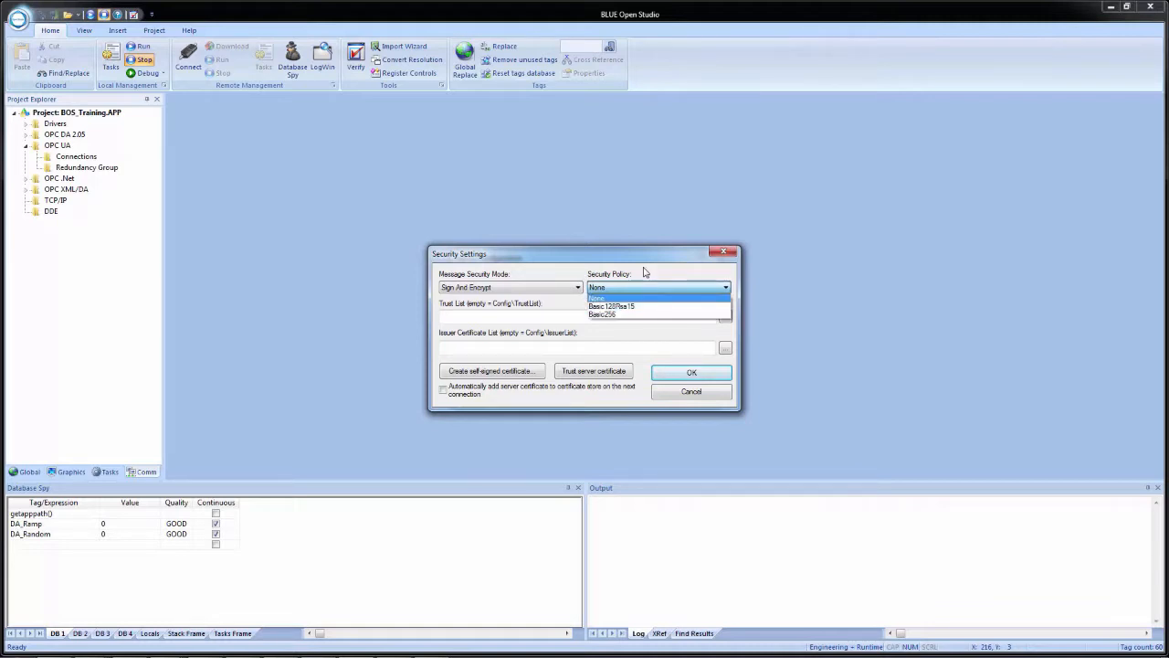
left_click(645, 272)
left_click(511, 288)
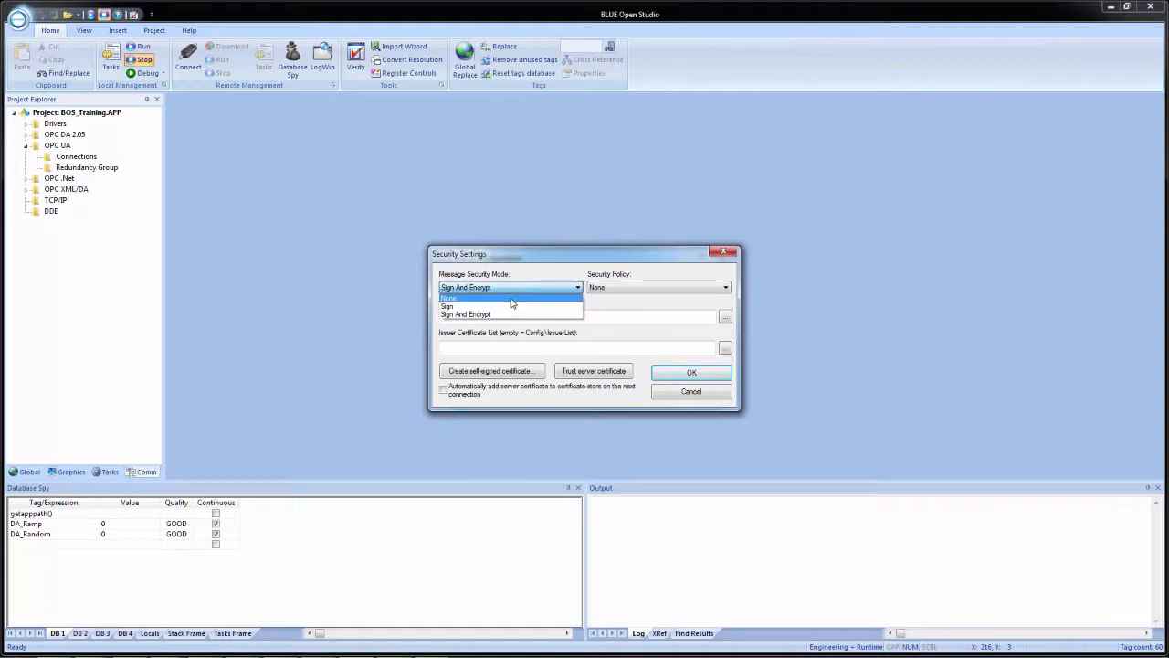
left_click(513, 301)
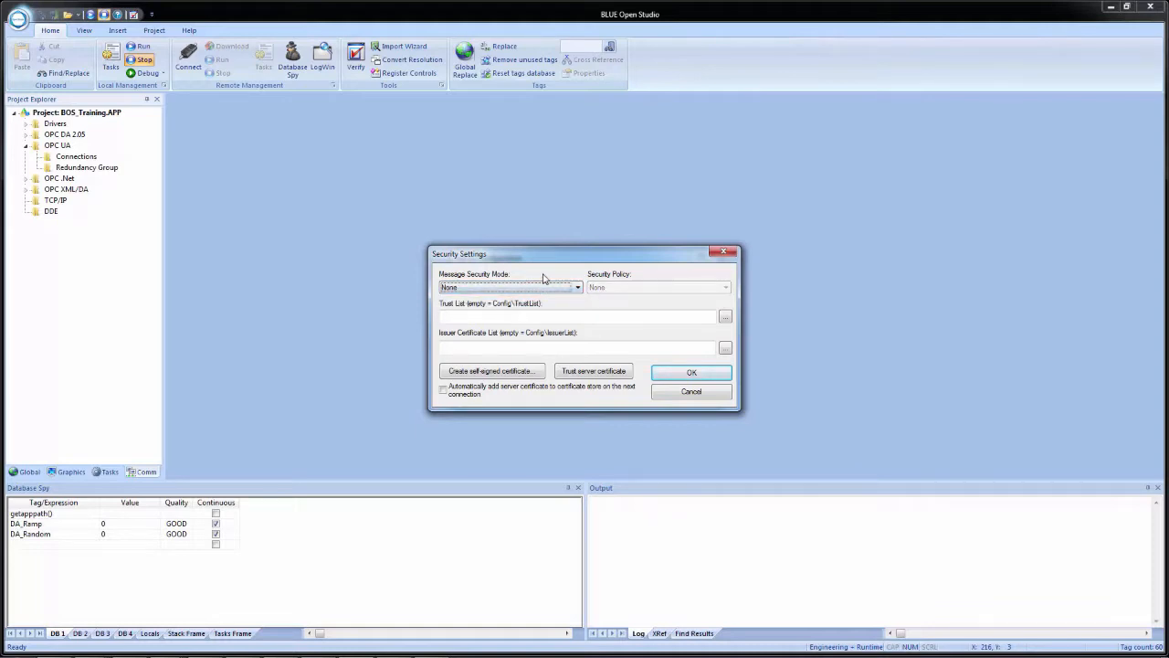
Generate a self-signed client certificate for the connection with the prefilled company details
left_click(478, 373)
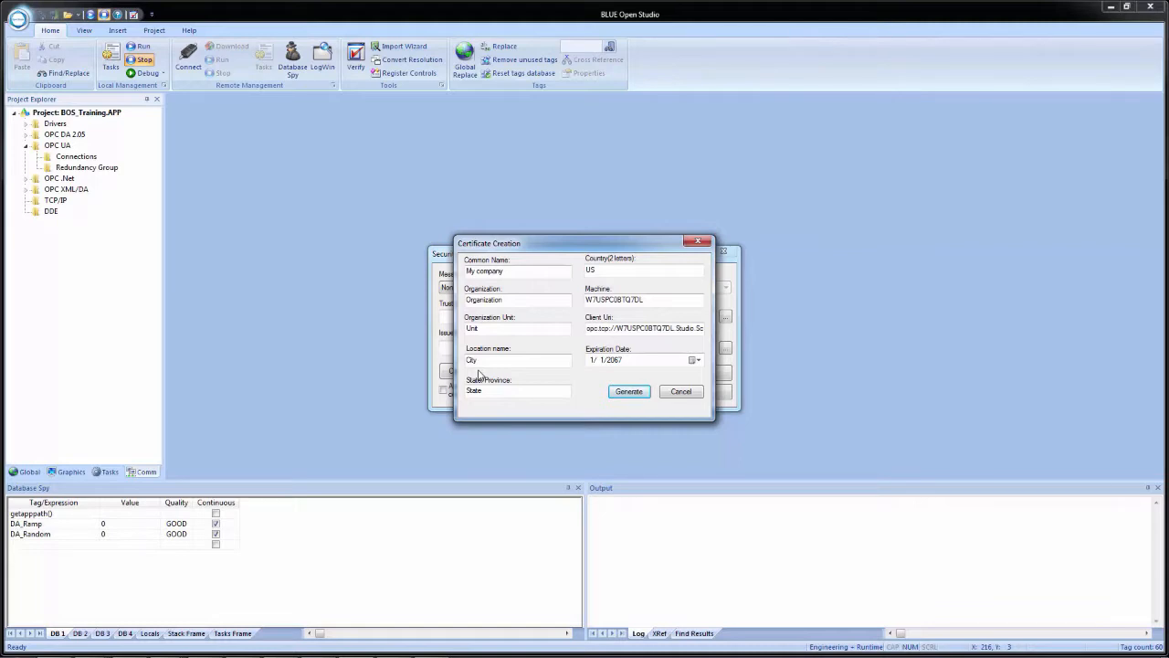
left_click(636, 393)
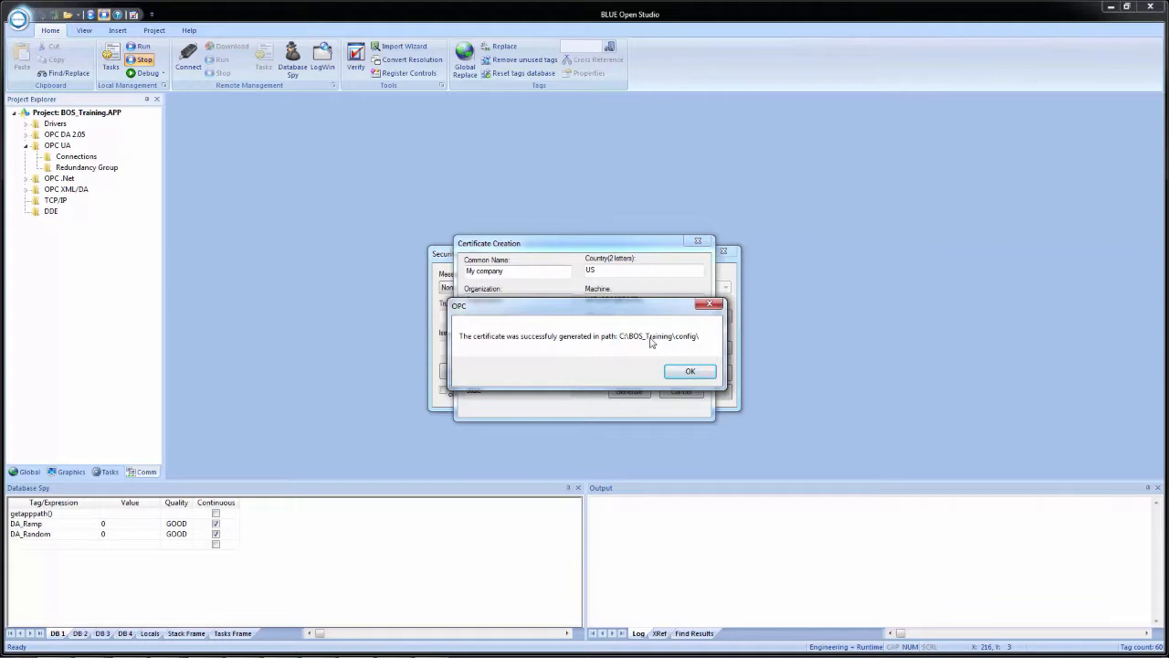
left_click(690, 371)
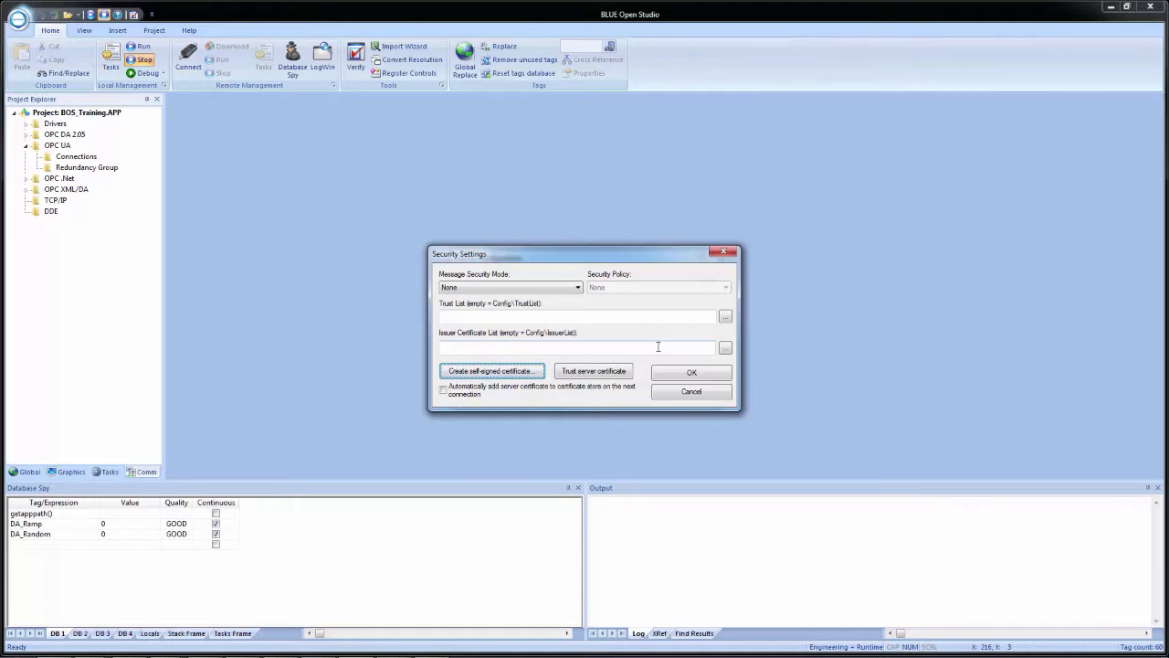
Switch to the OPC UA Configuration Manager and import UAClientCertificate.der from BOS_Training\Config as a trusted client
key("alt+Tab")
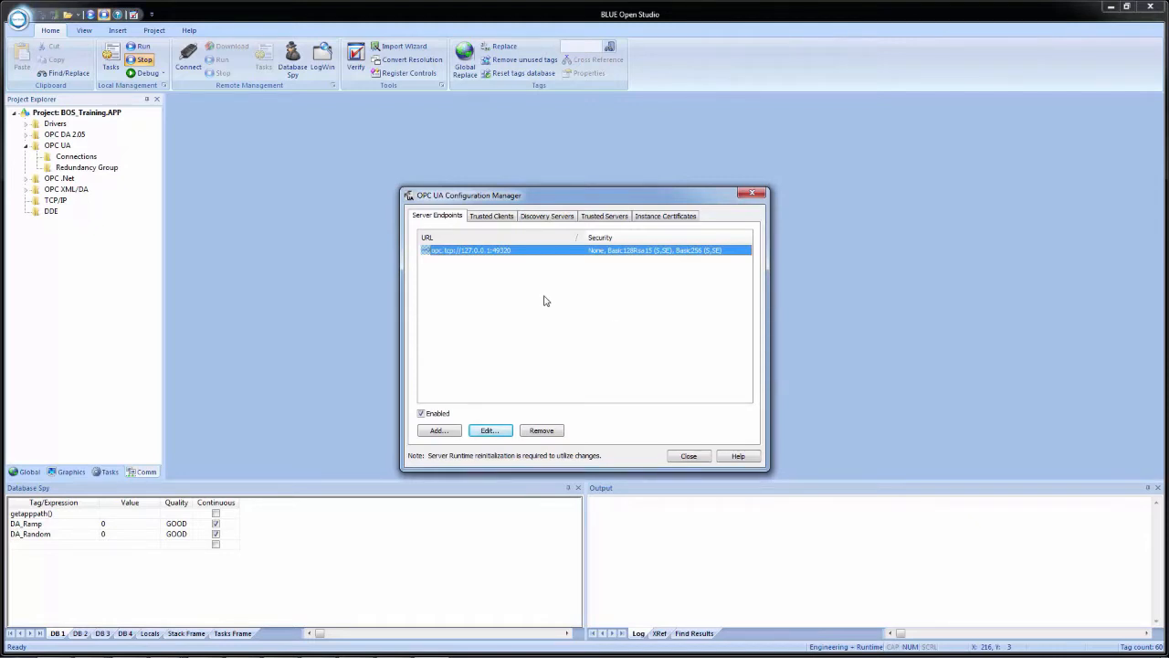
left_click(491, 219)
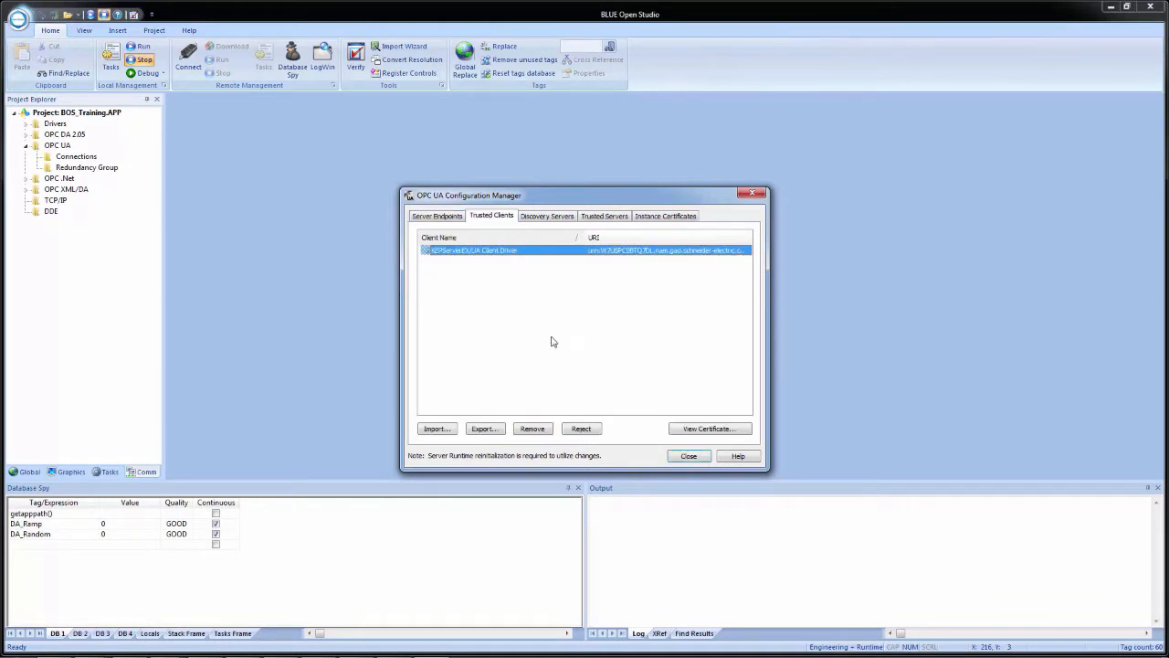
left_click(435, 428)
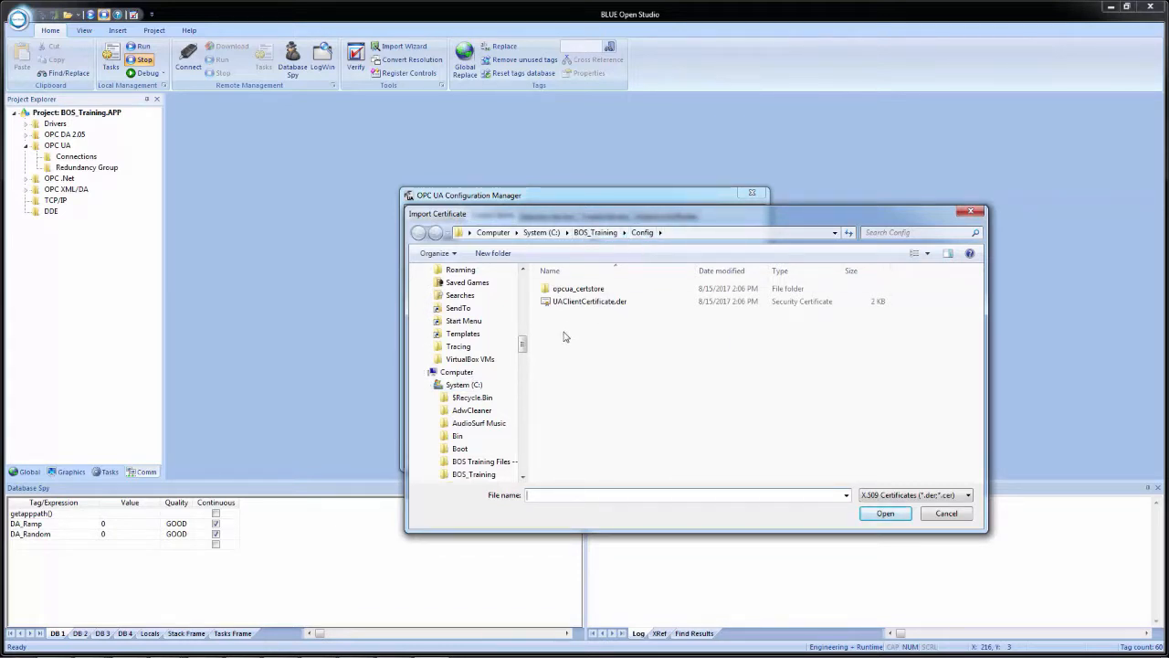
left_click(614, 306)
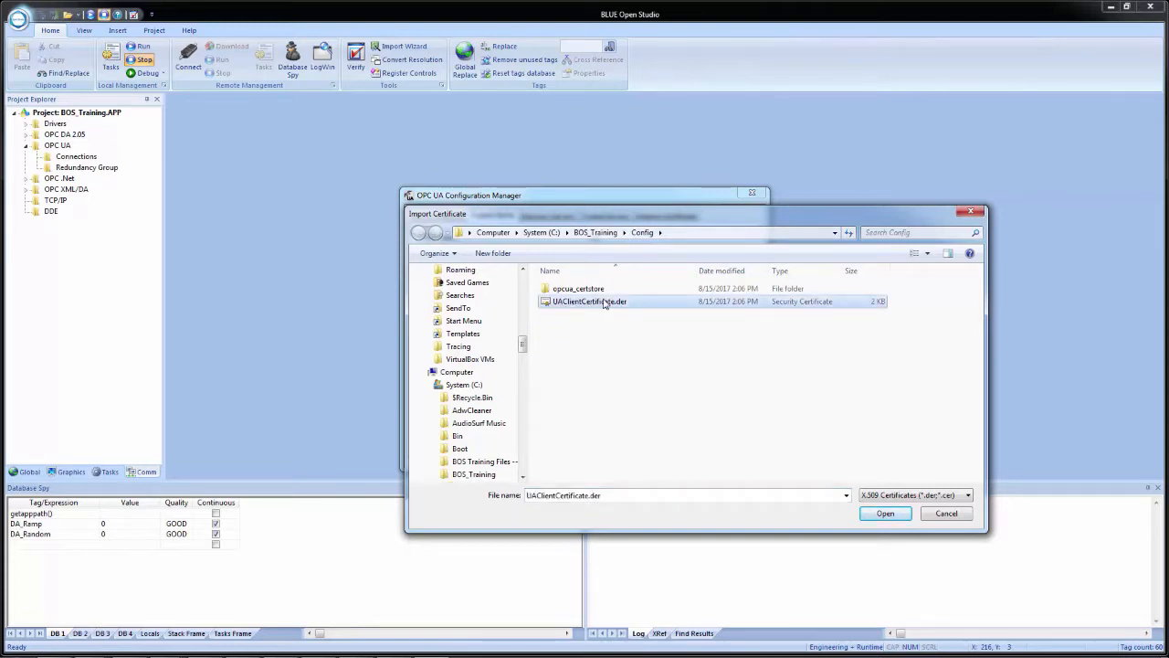
left_click(887, 515)
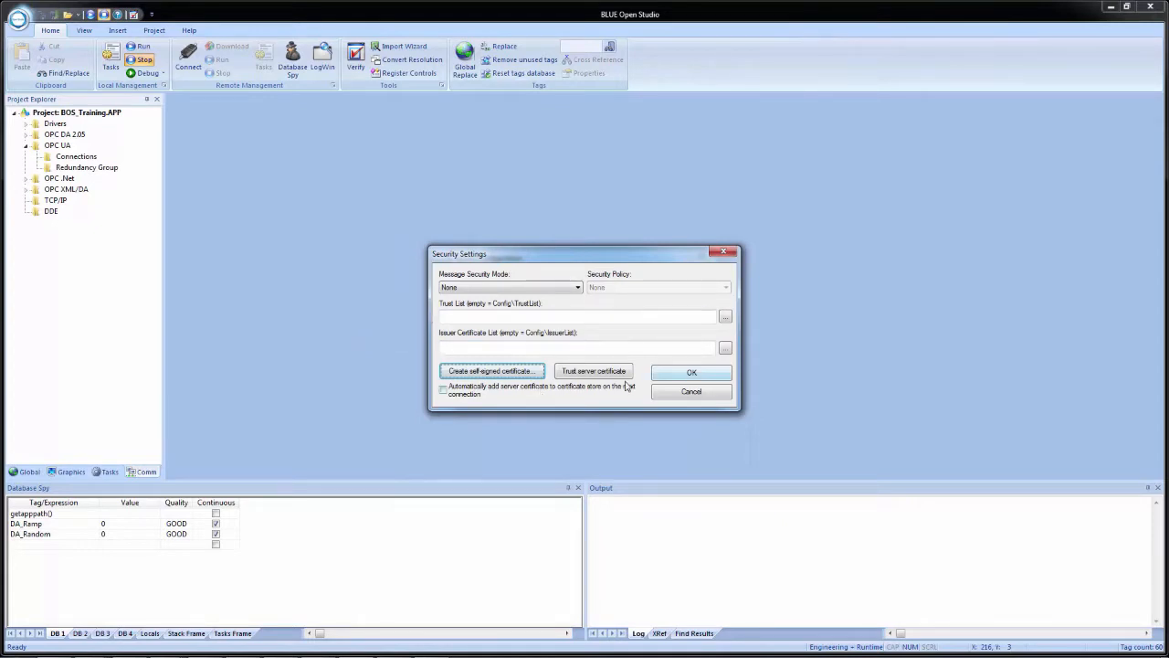
Trust the server certificate in the connection's security settings and accept the settings
left_click(591, 376)
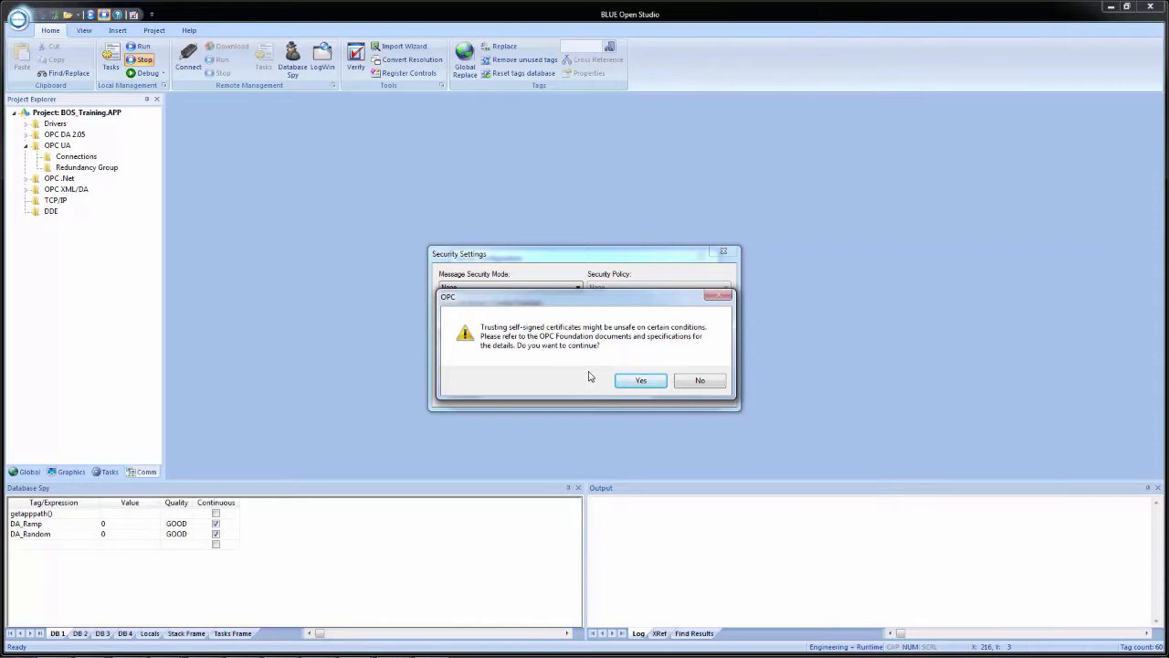
left_click(639, 382)
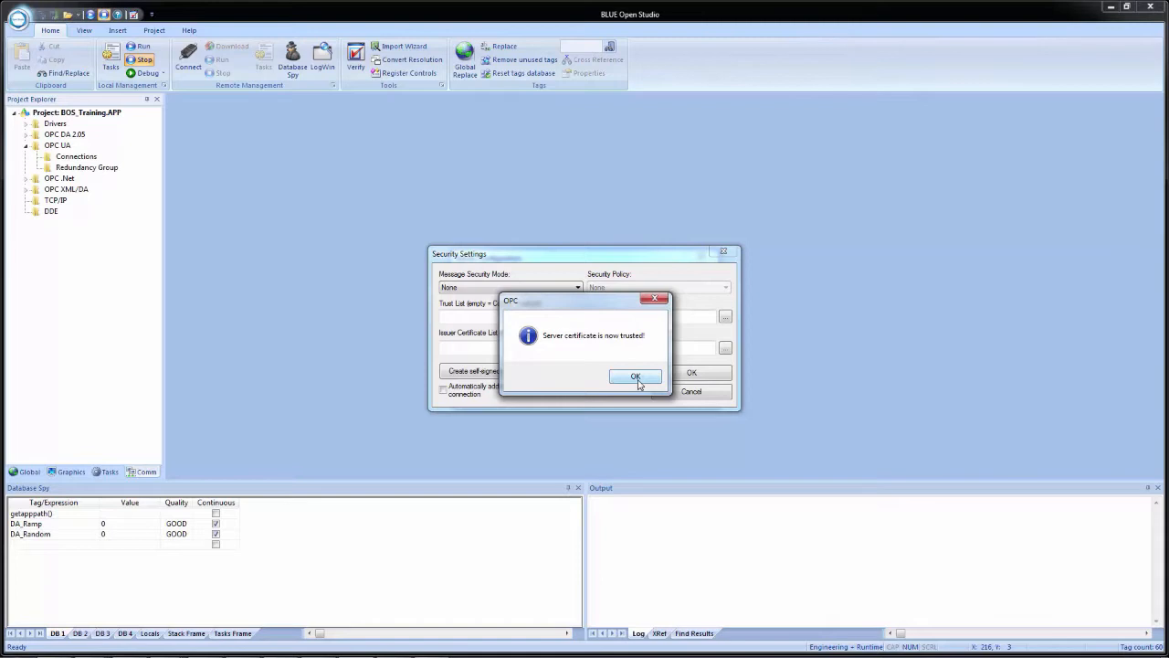
left_click(637, 378)
left_click(688, 375)
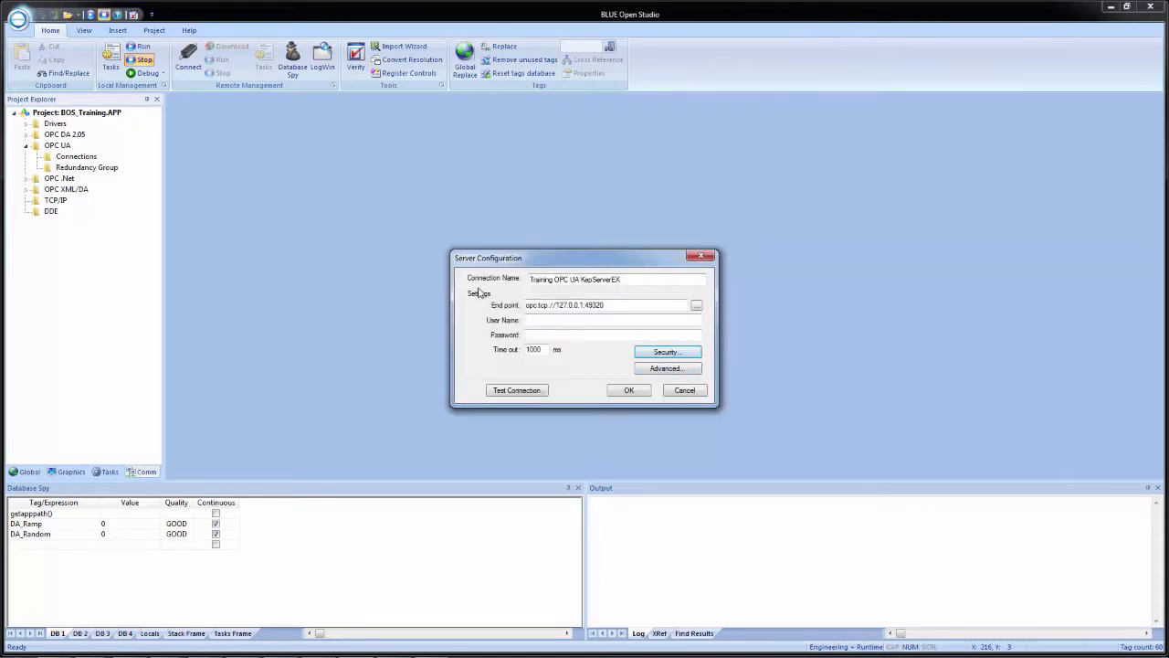
Test and save the Training OPC UA KepServerEX connection, and expand the Connections folder under OPC UA
left_click(517, 390)
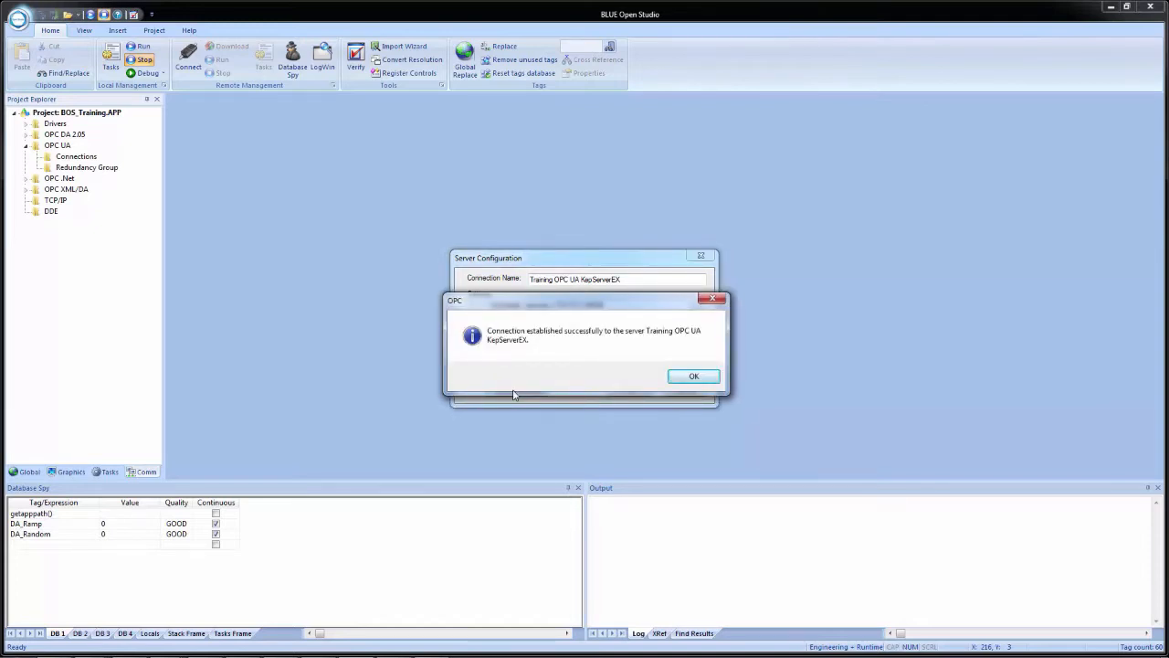
left_click(693, 377)
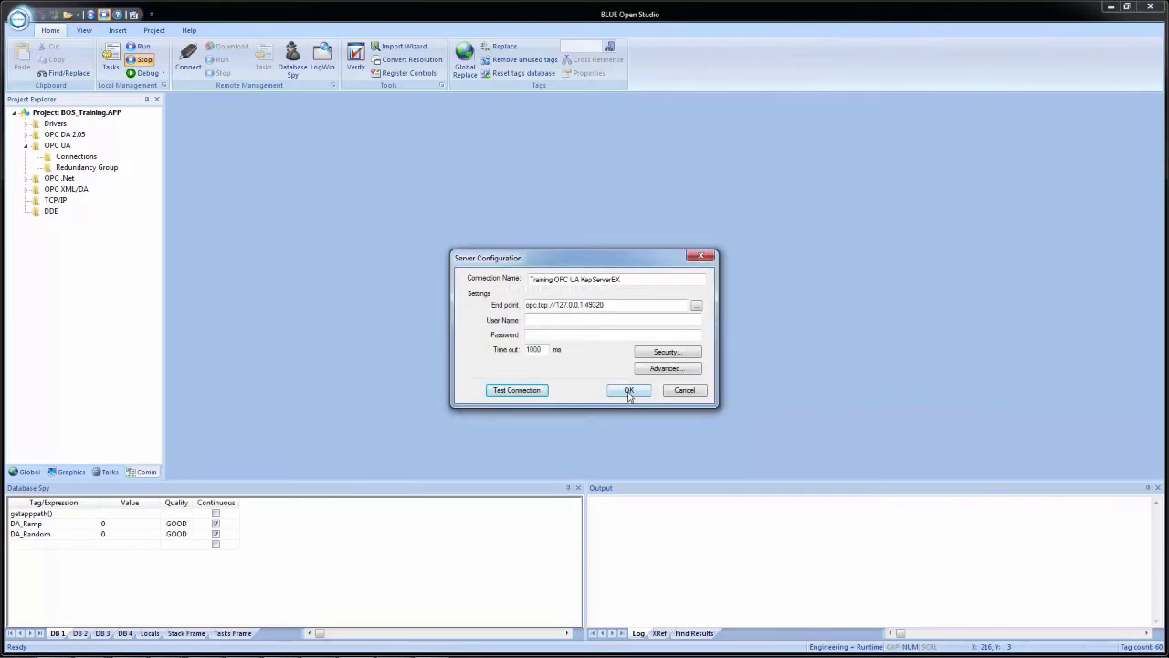
left_click(630, 390)
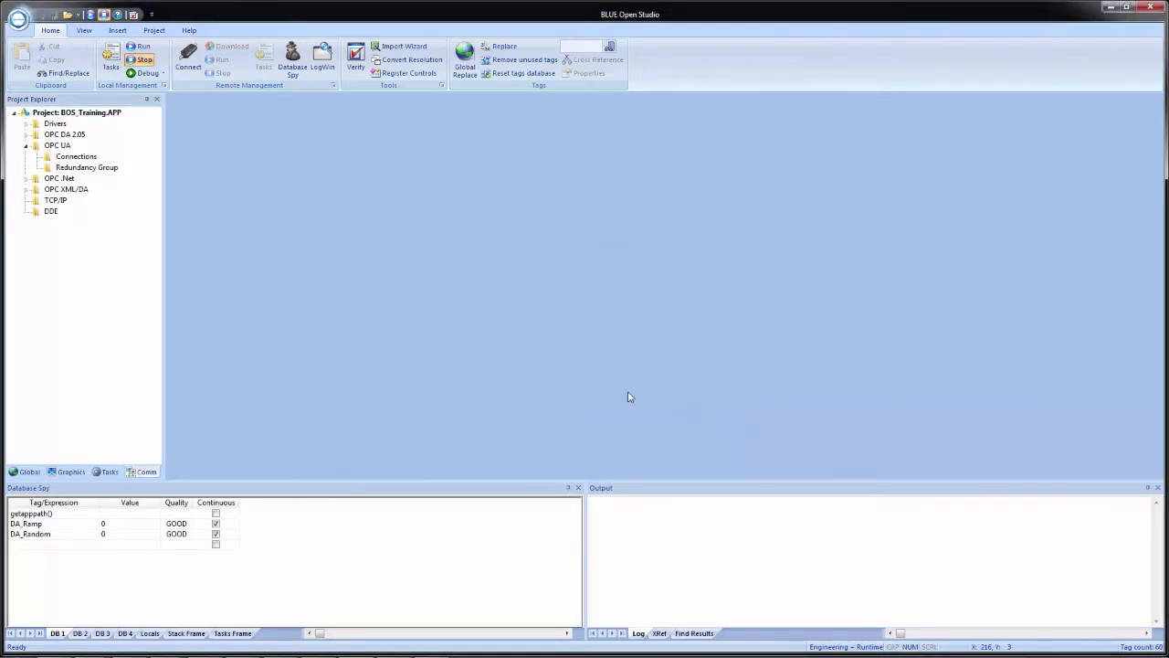
right_click(56, 147)
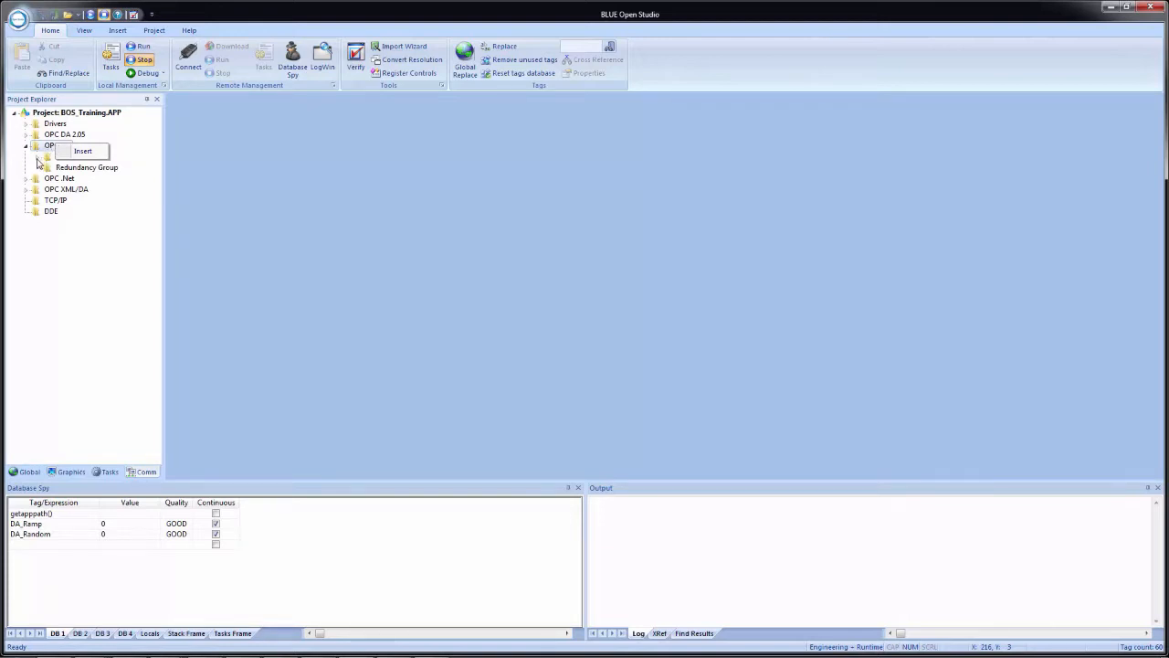
left_click(37, 160)
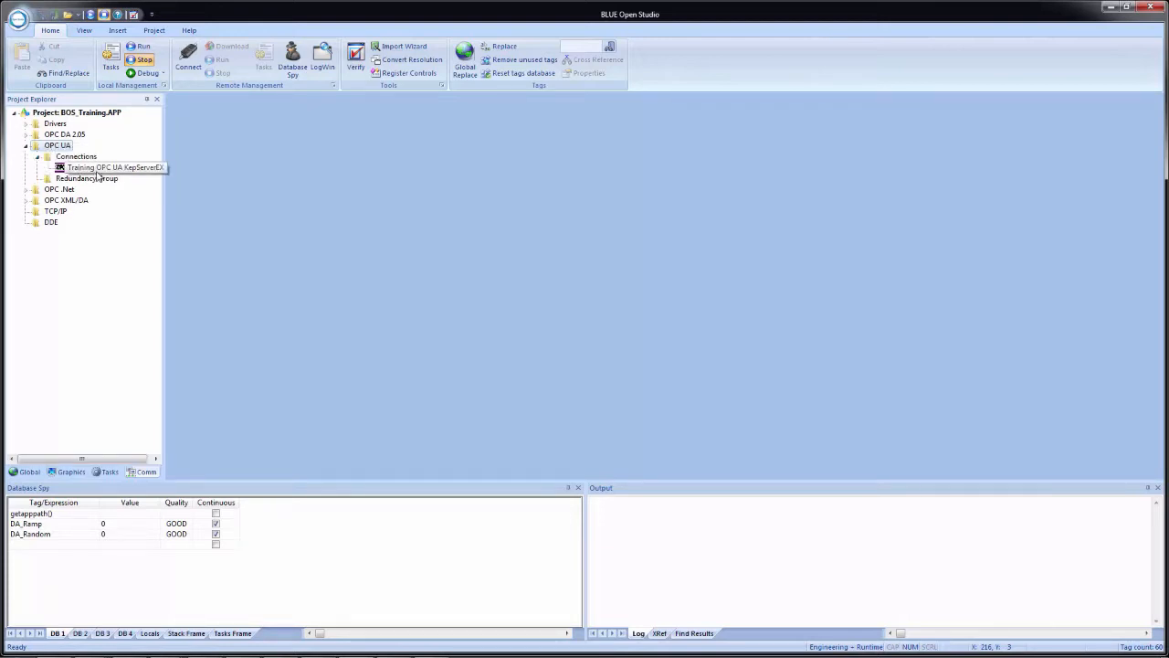
Insert a new OPC UA worksheet and assign the Training OPC UA KepServerEX connection to it
right_click(56, 147)
left_click(82, 154)
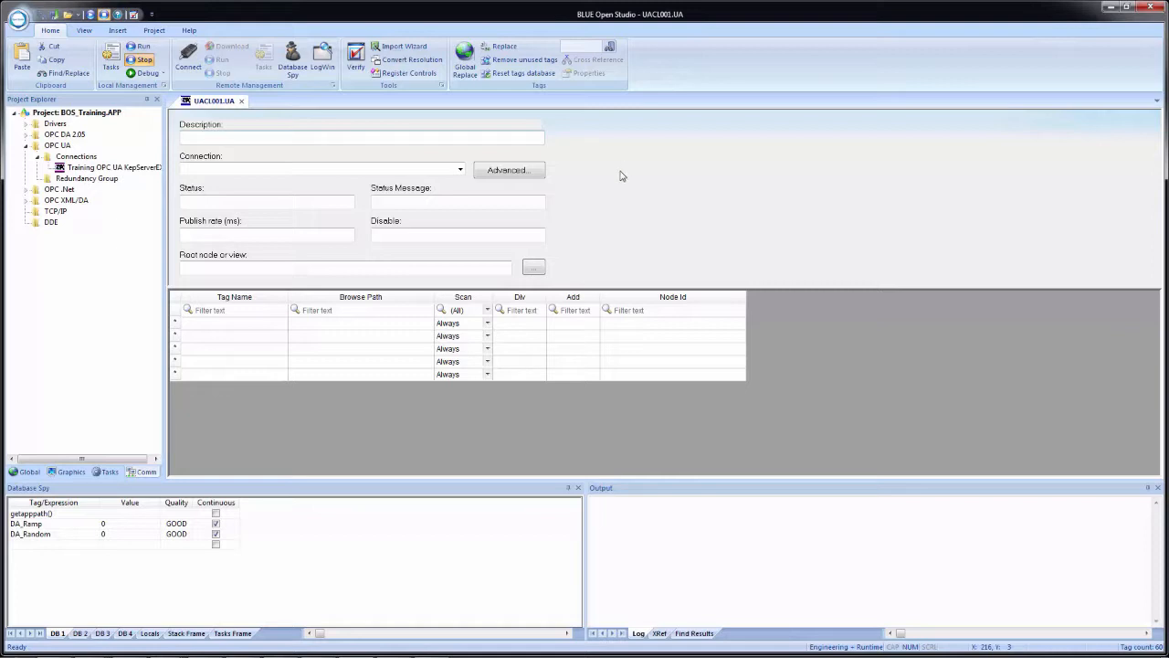
left_click(461, 170)
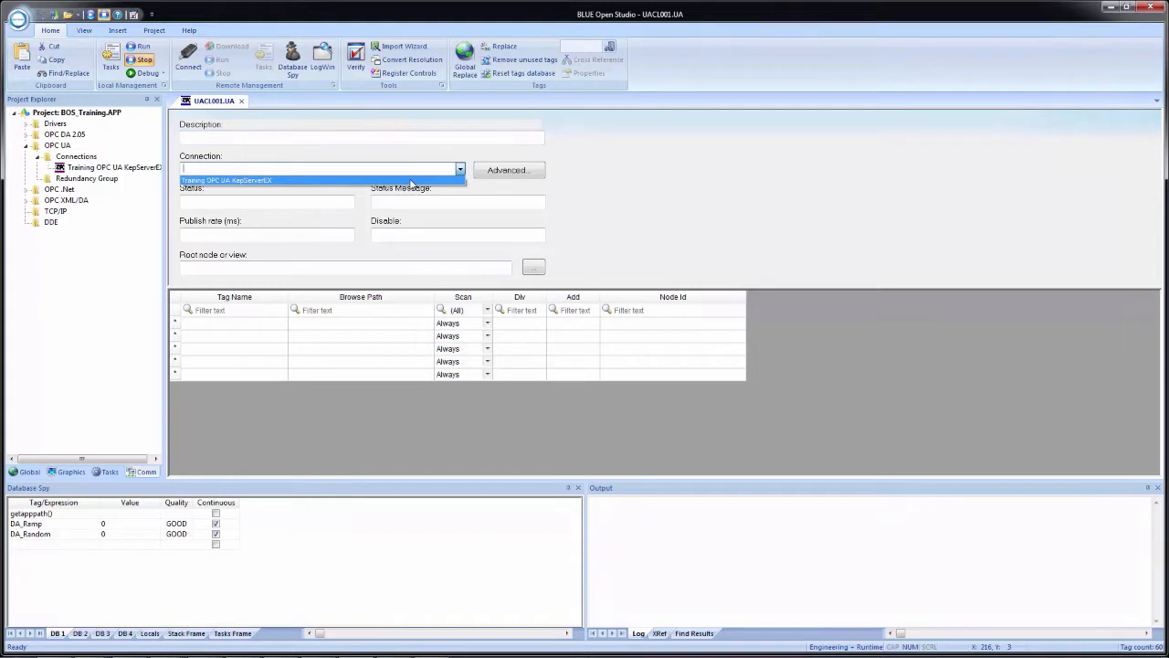
left_click(411, 181)
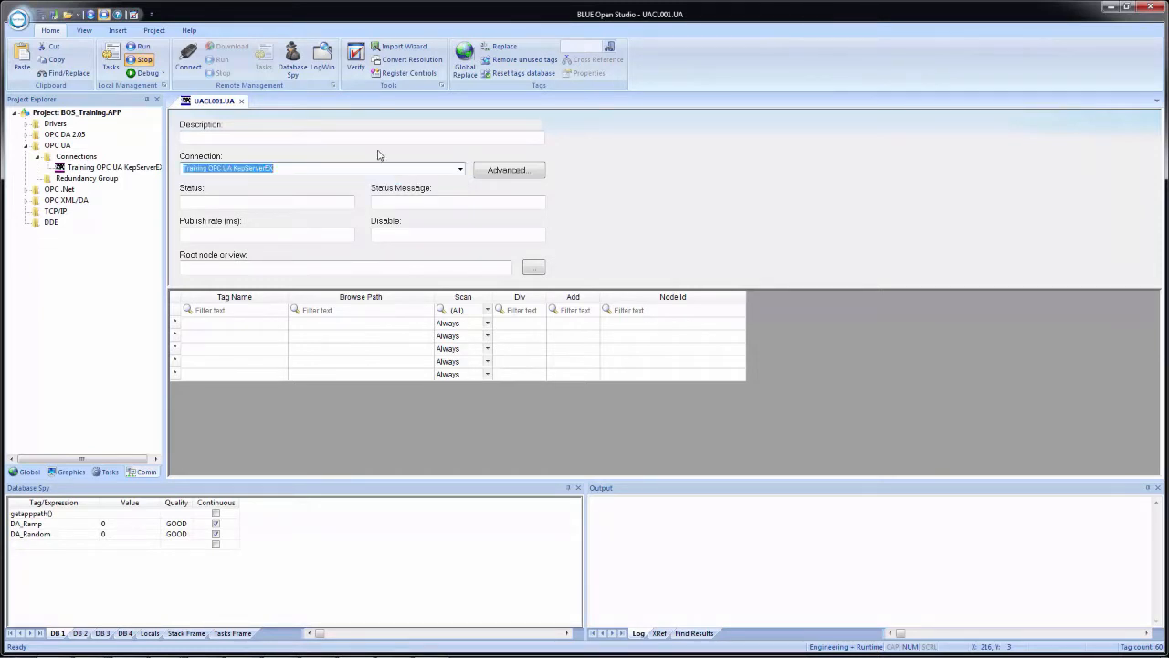
Enter "Training OPC UA KepServerEX" as the worksheet's description
left_click(273, 137)
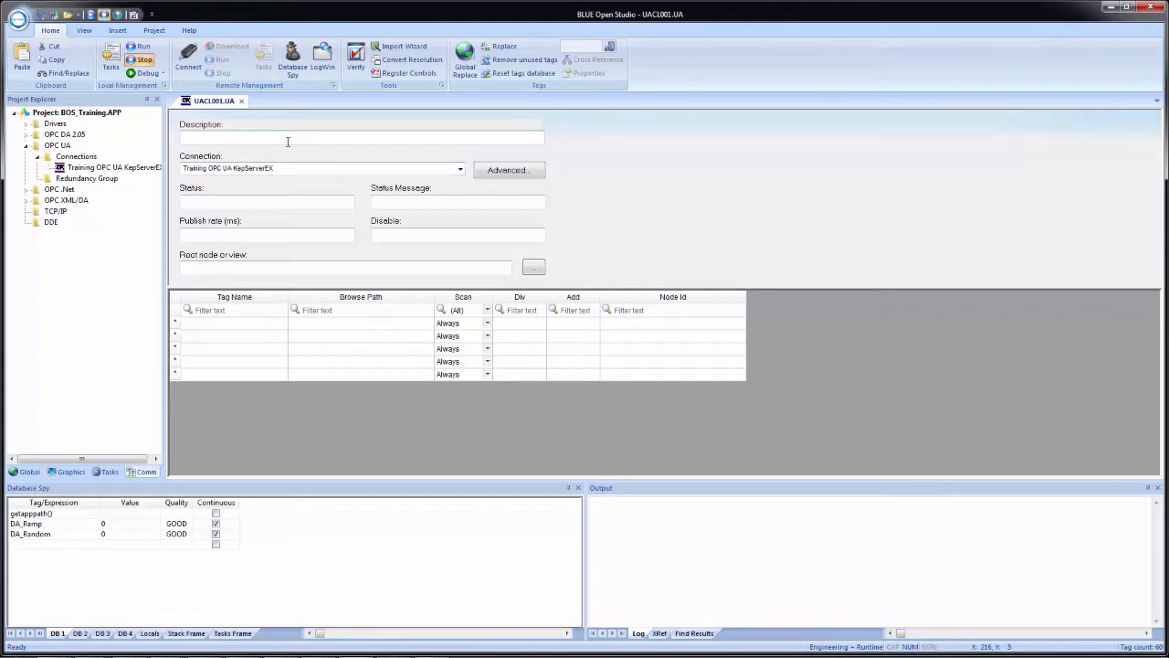
type("Training OPC UA KepServerEX")
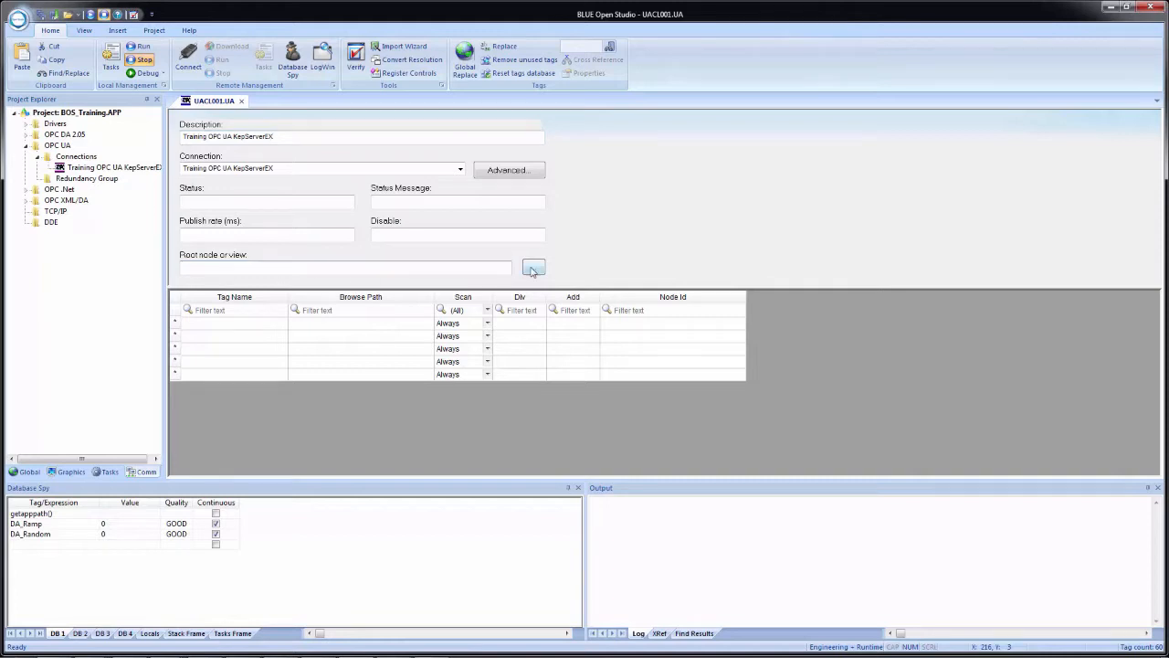
Examine the server's Objects folder available for the root node, and review the worksheet's advanced read and write settings
left_click(534, 267)
left_click(402, 201)
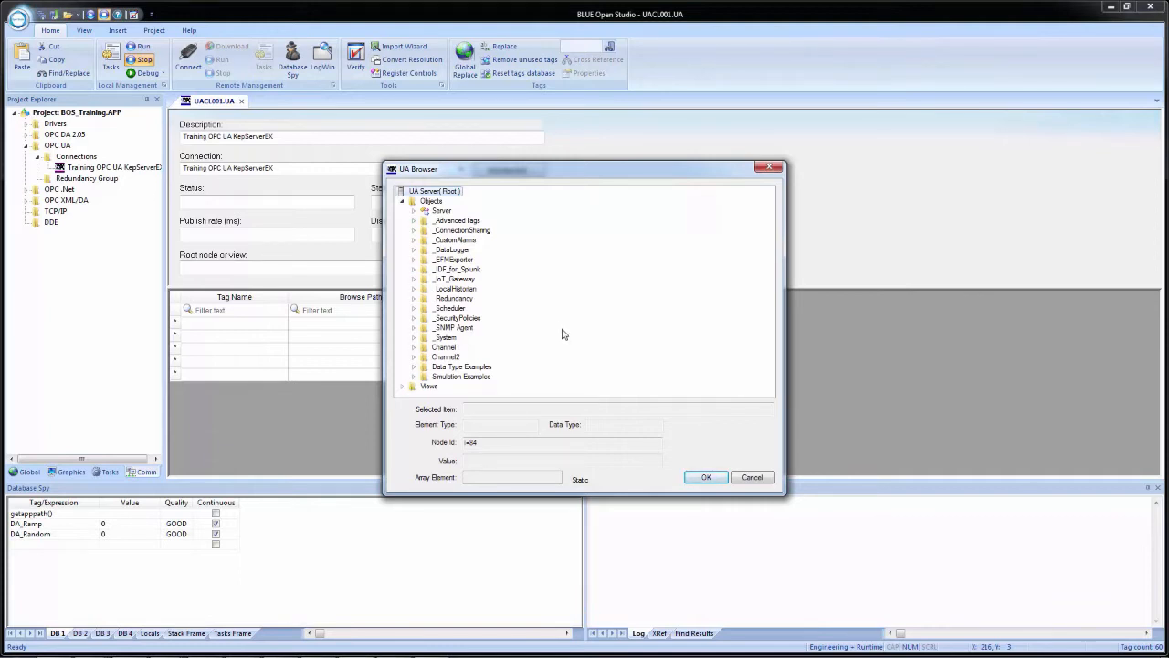
left_click(750, 479)
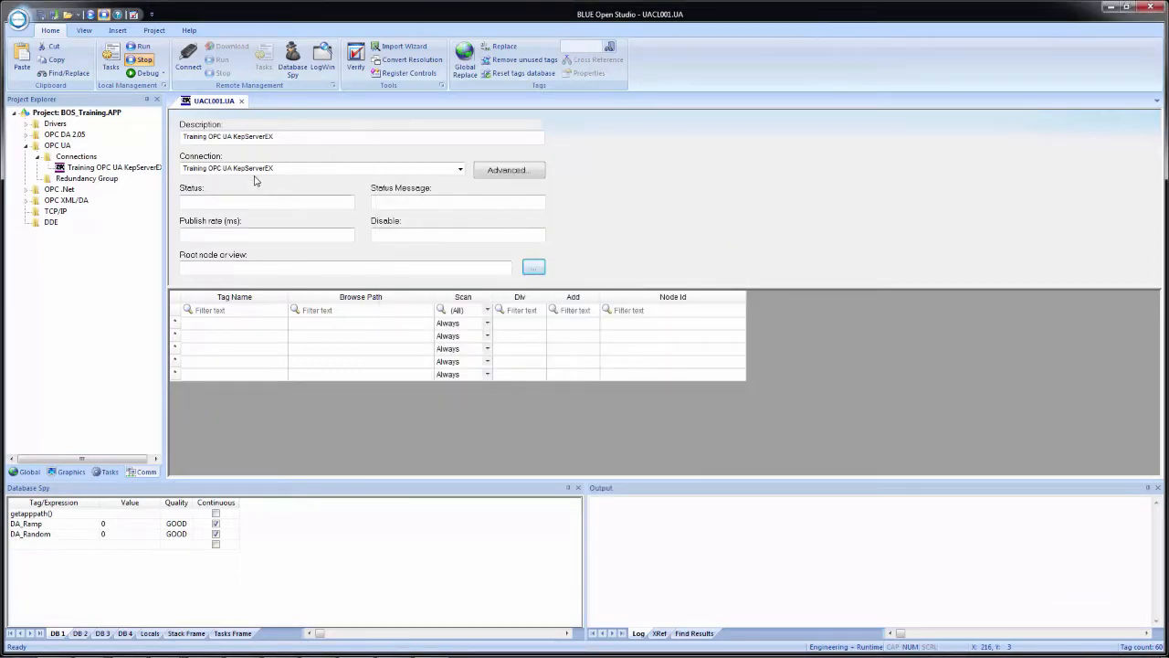
left_click(519, 173)
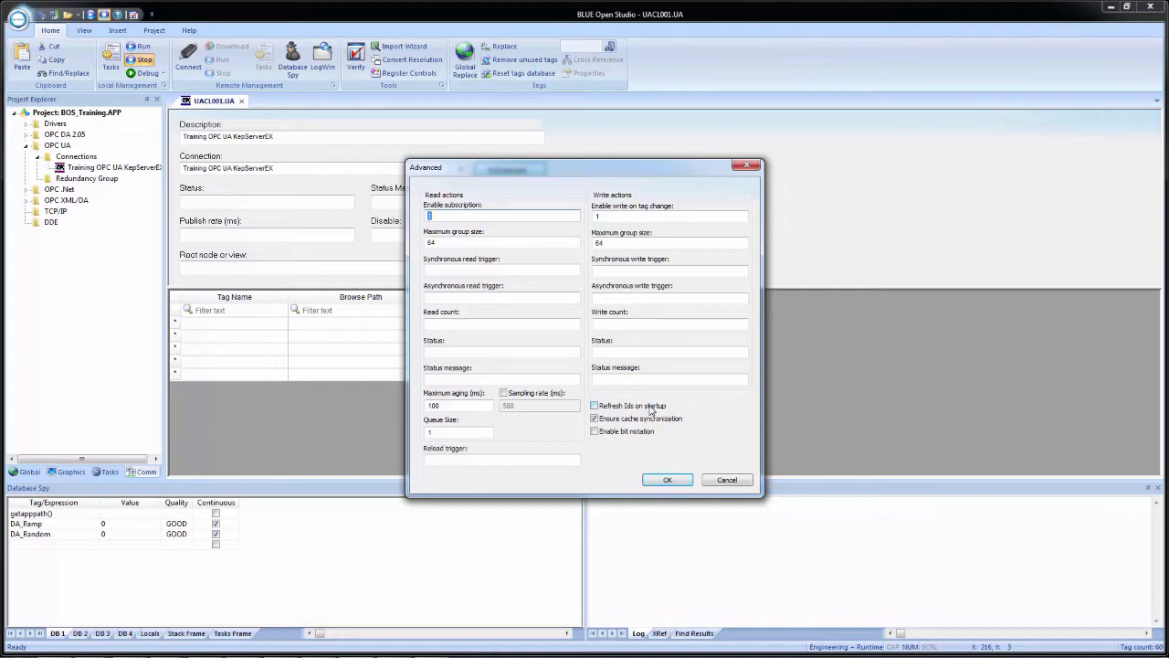
left_click(668, 480)
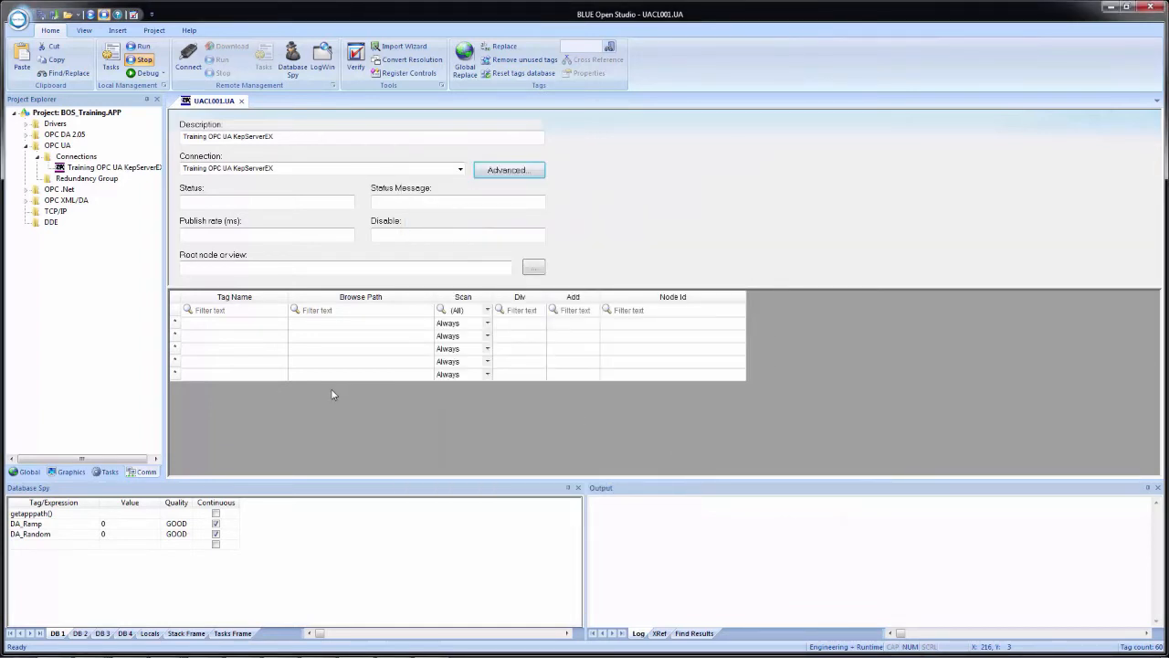
Add UA_Ramp in the worksheet's first row and create it as an Integer tag with Local scope
left_click(217, 323)
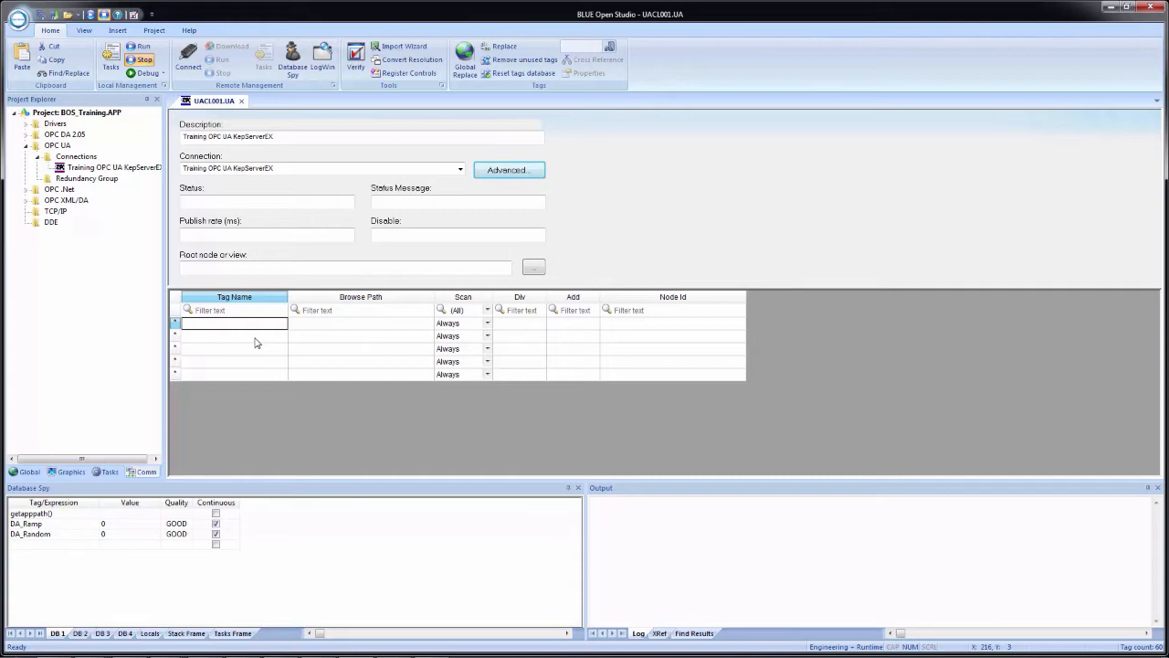
type("UA_Ramp")
key("Return")
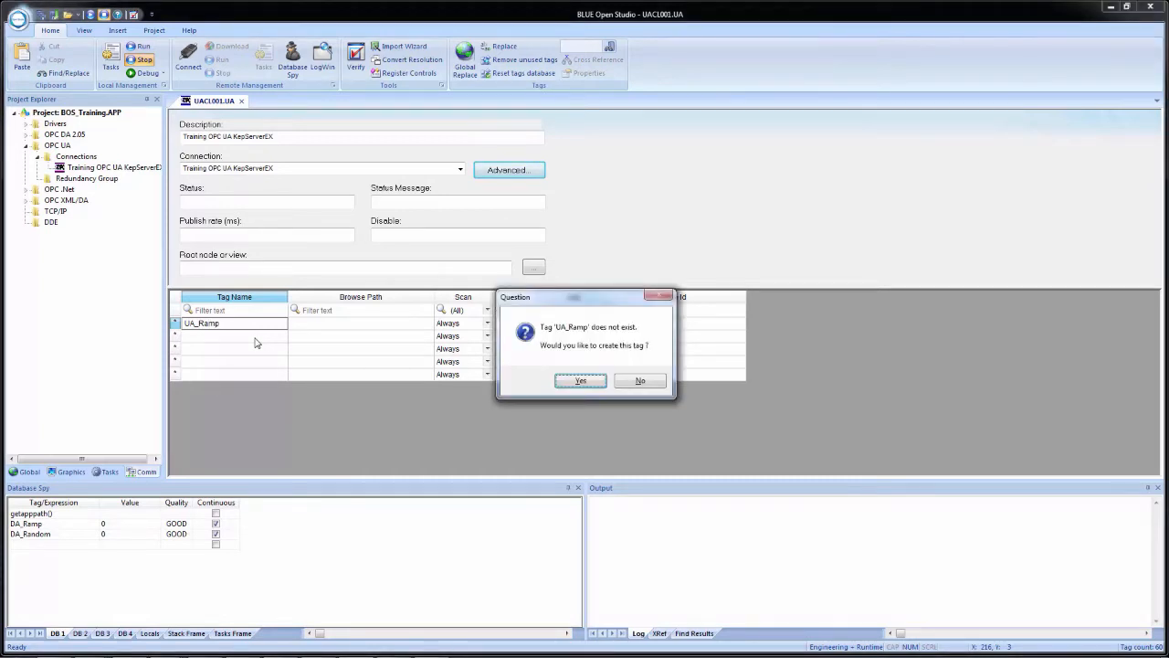
left_click(583, 382)
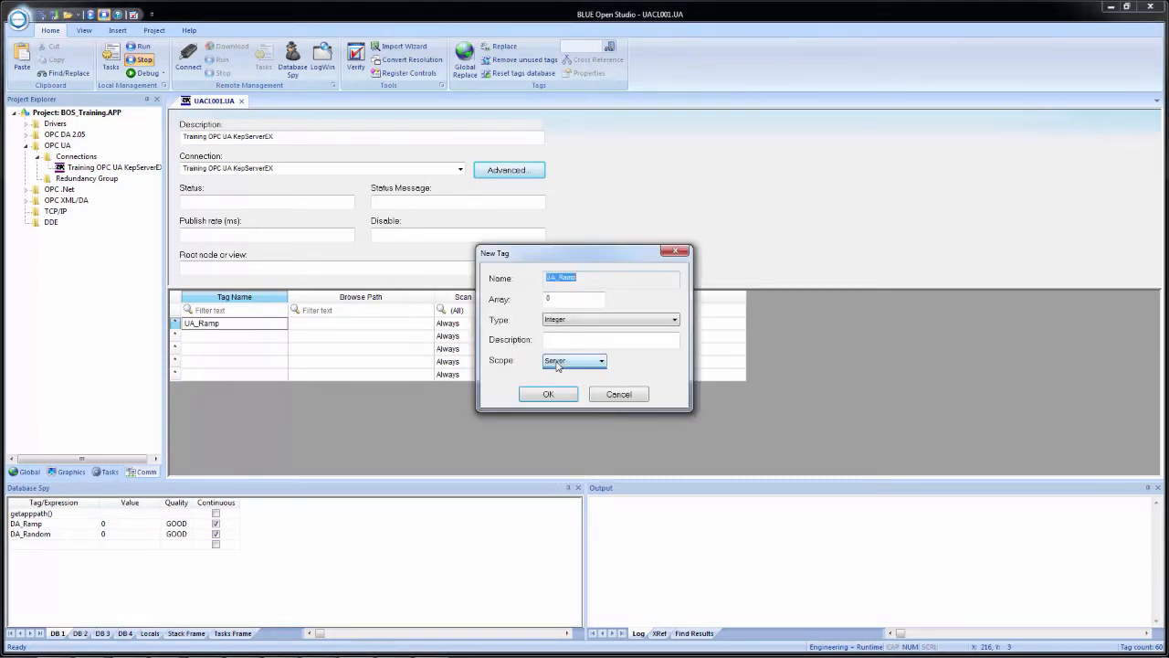
left_click(556, 365)
left_click(559, 380)
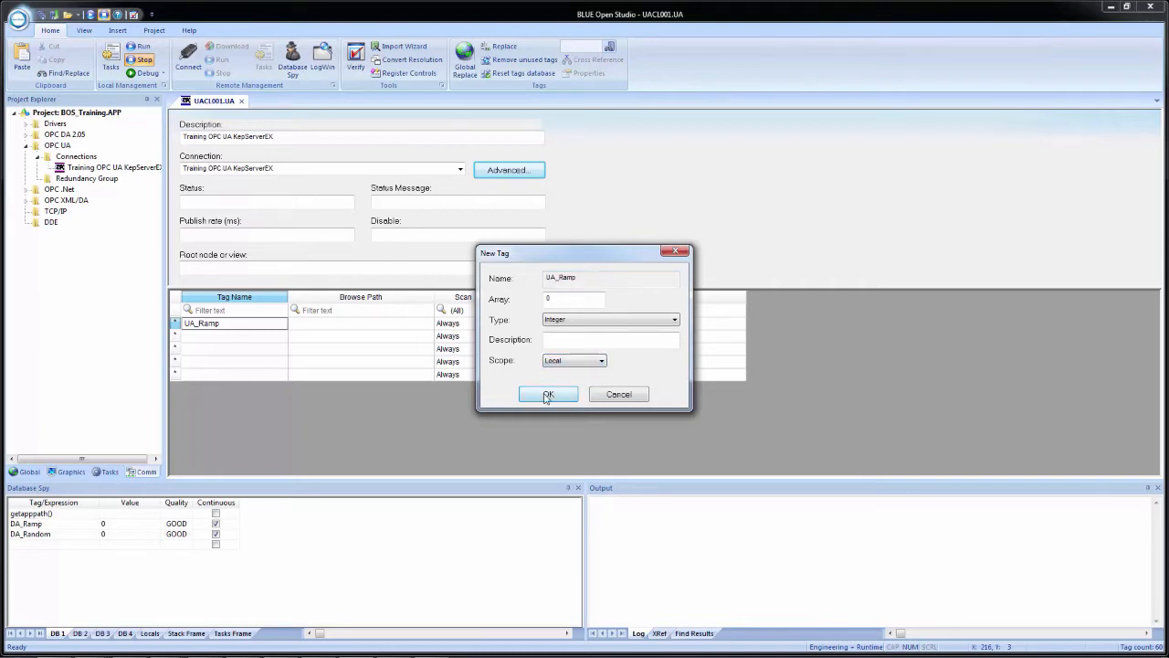
left_click(551, 393)
Add UA_Random in the worksheet's second row and create it as an Integer tag with Local scope
left_click(201, 339)
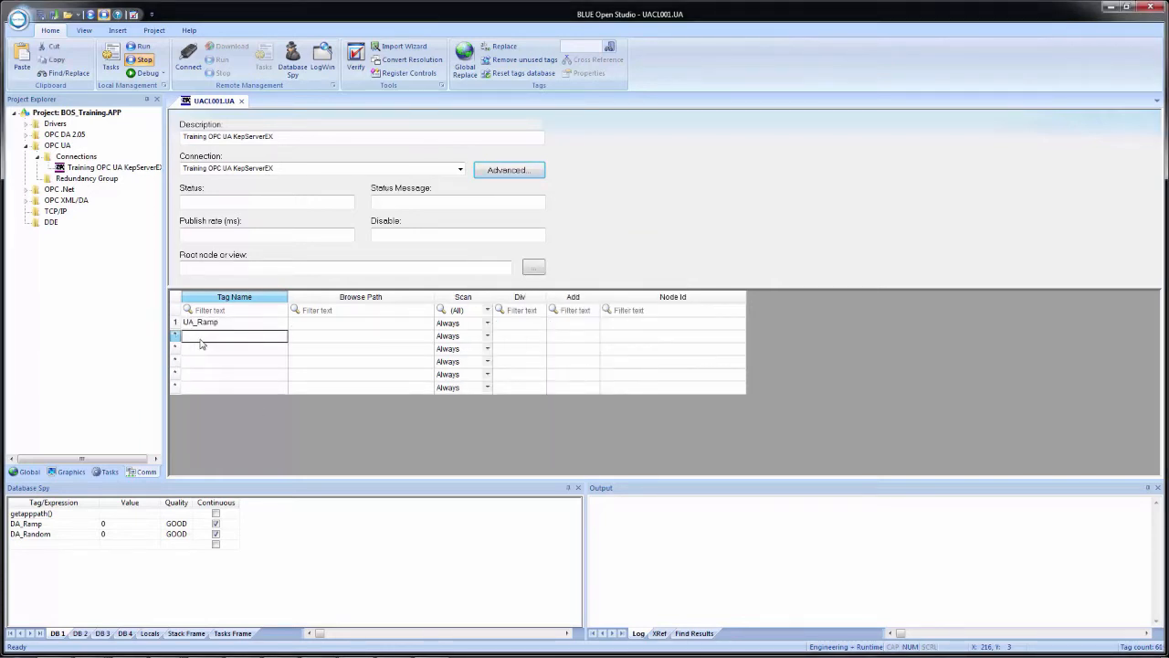
type("UA_Random")
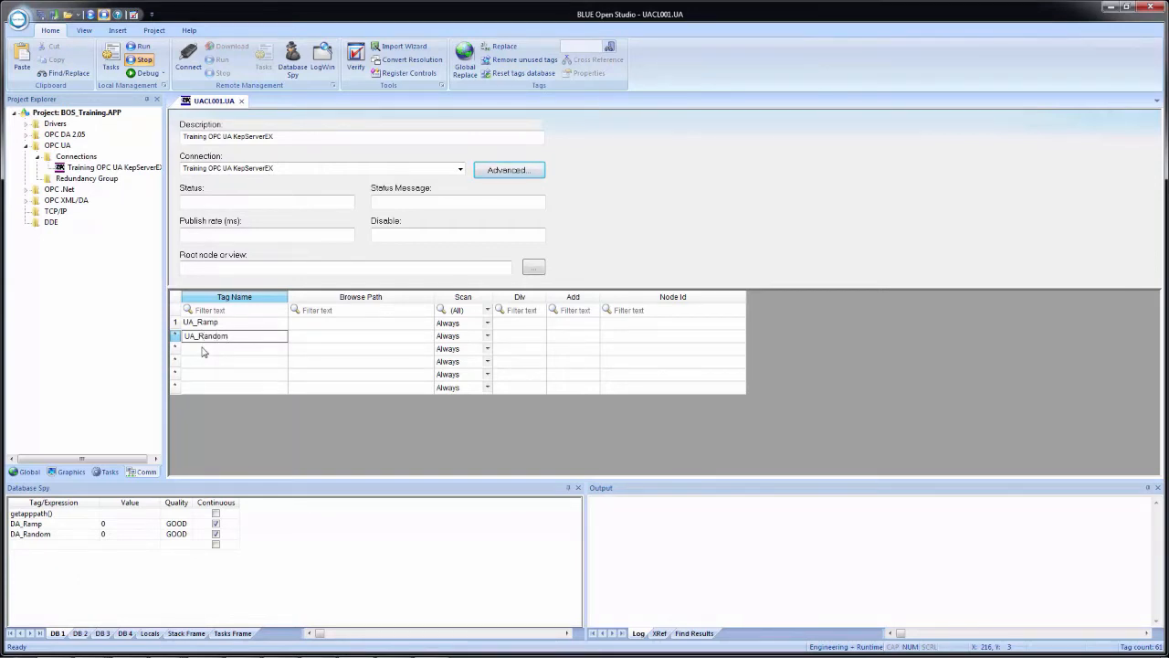
key("Return")
left_click(578, 381)
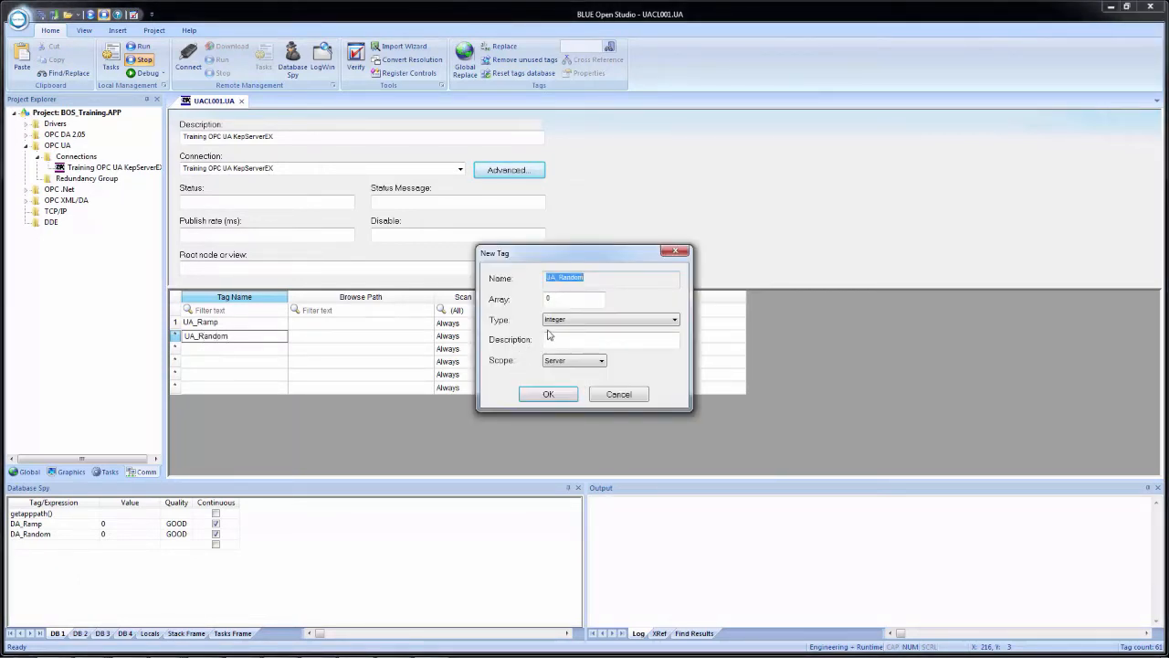
left_click(575, 361)
left_click(560, 381)
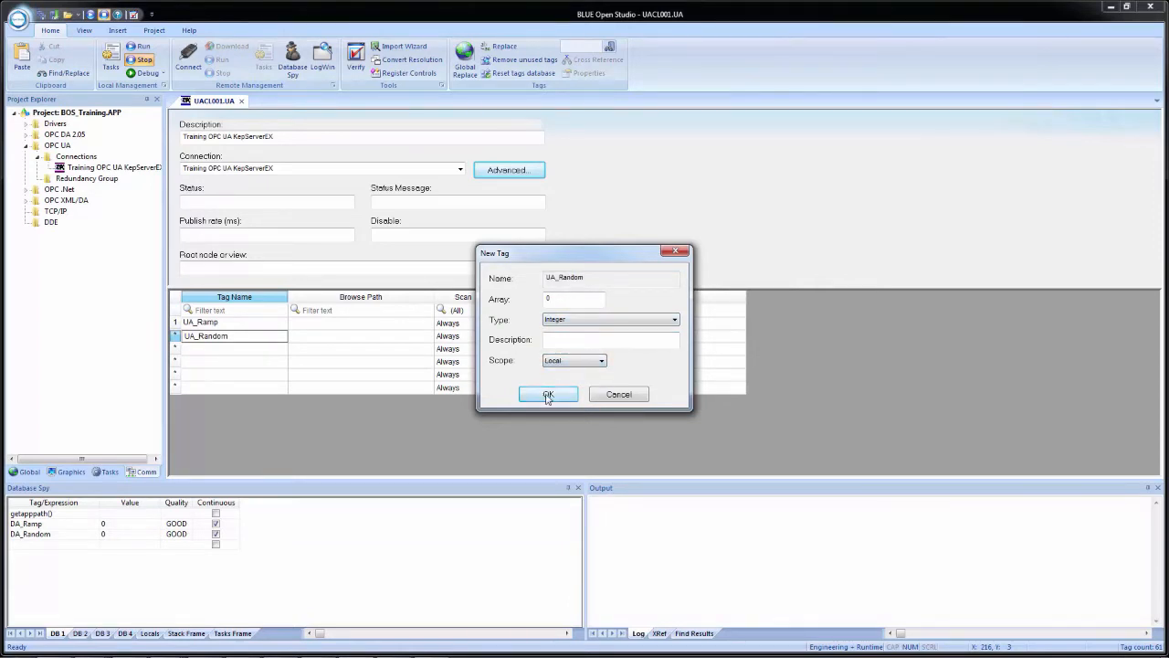
left_click(548, 395)
Set UA_Ramp's browse path to the Ramp1 node in the server's Simulation Examples, Functions folder
left_click(344, 324)
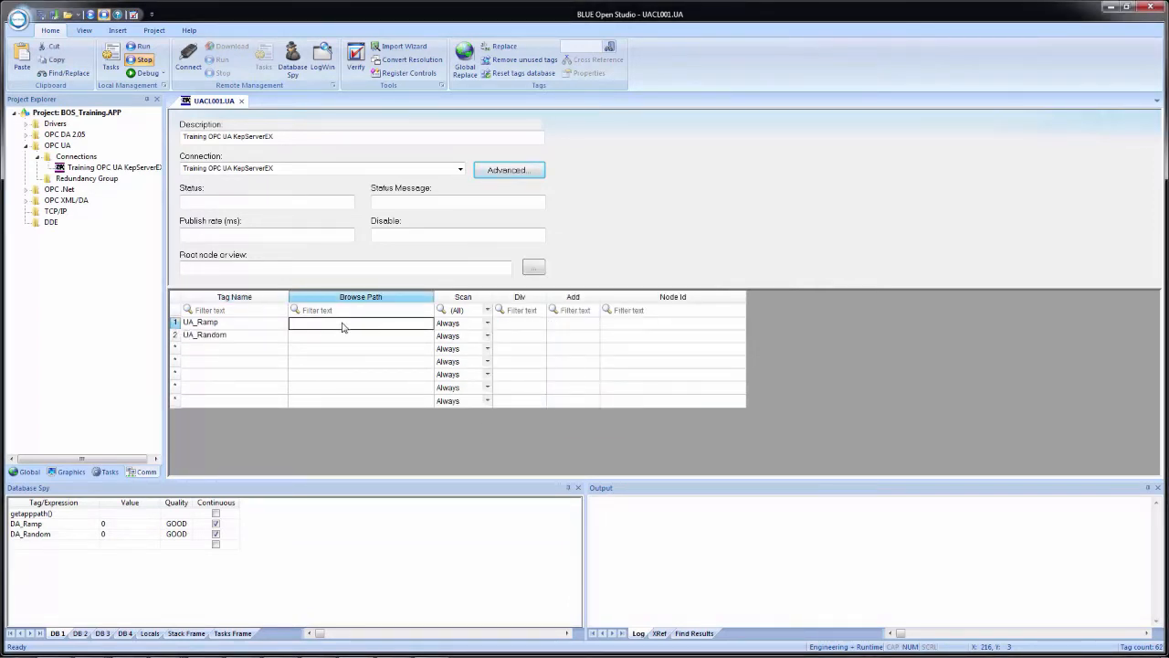
right_click(344, 328)
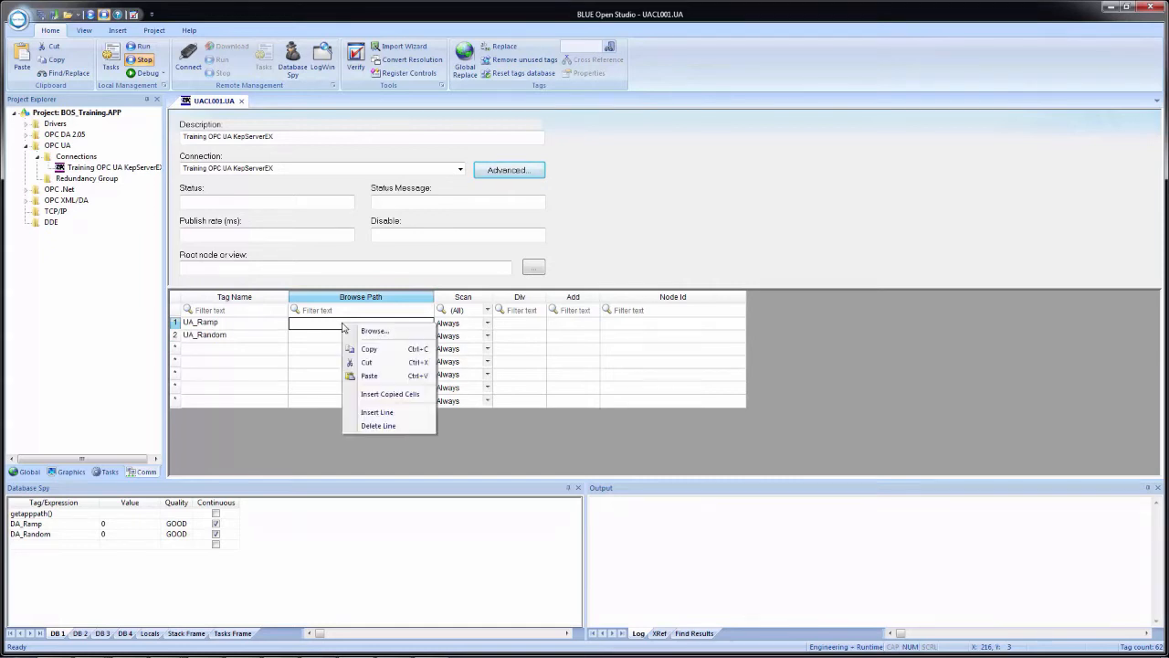
left_click(391, 335)
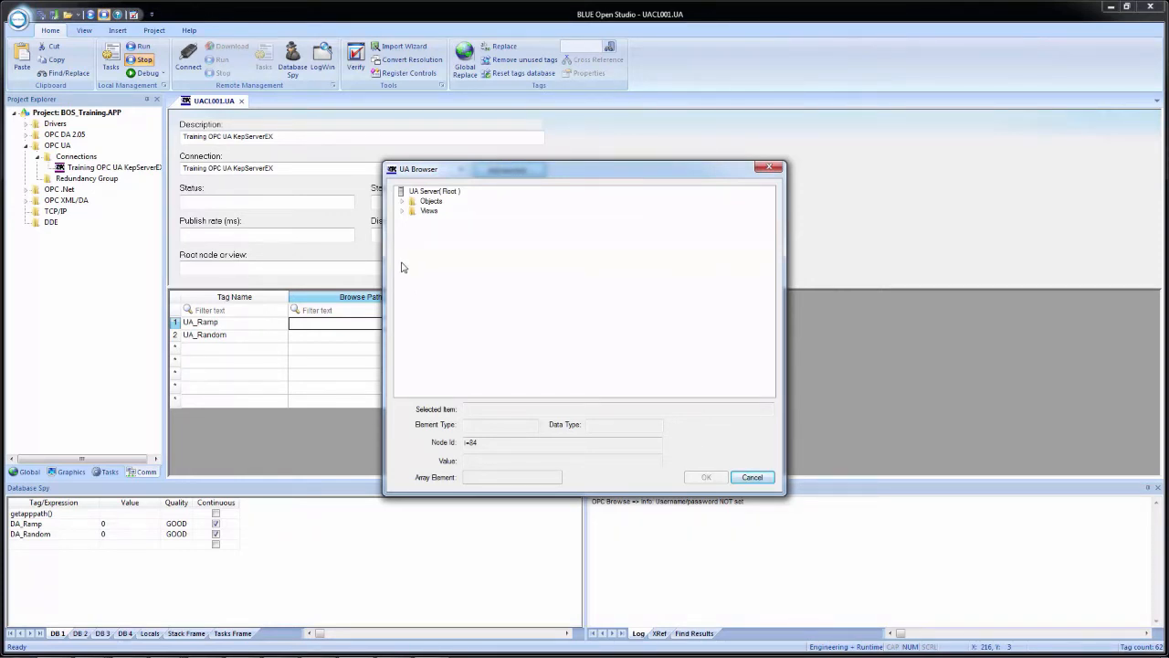
left_click(403, 201)
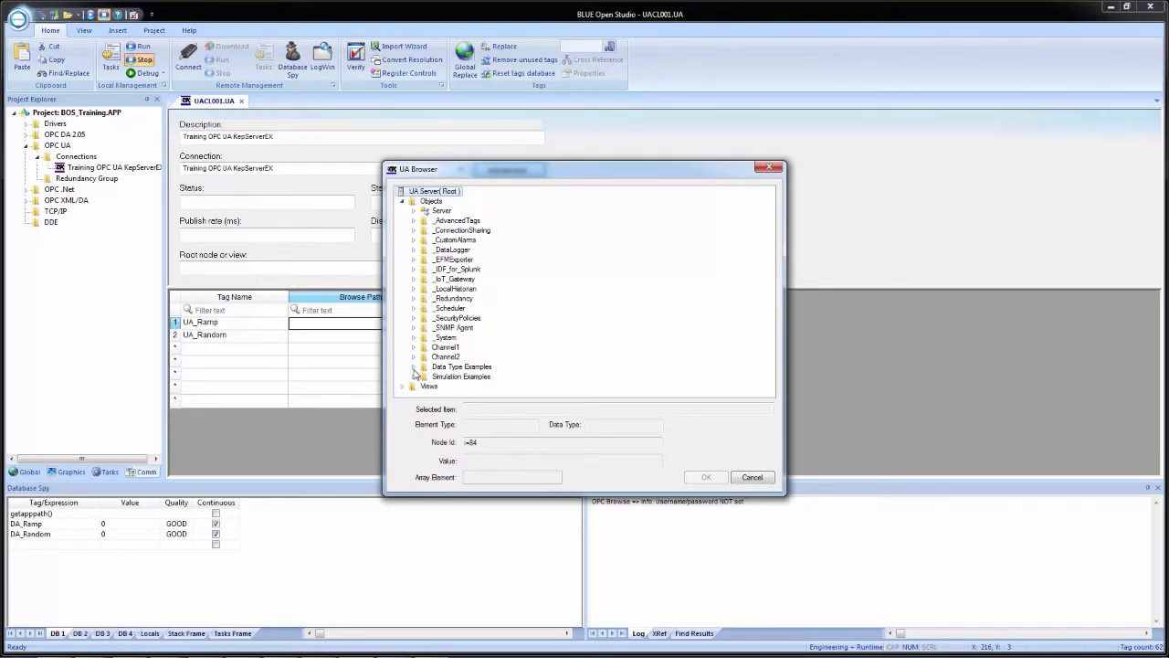
left_click(414, 381)
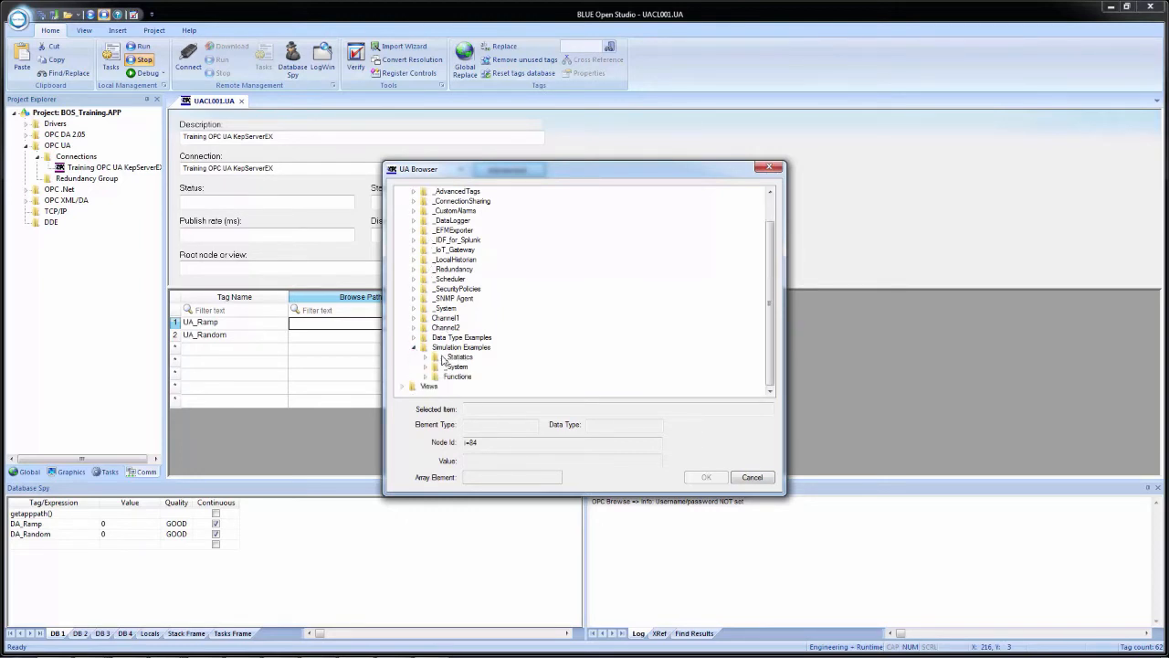
left_click(425, 377)
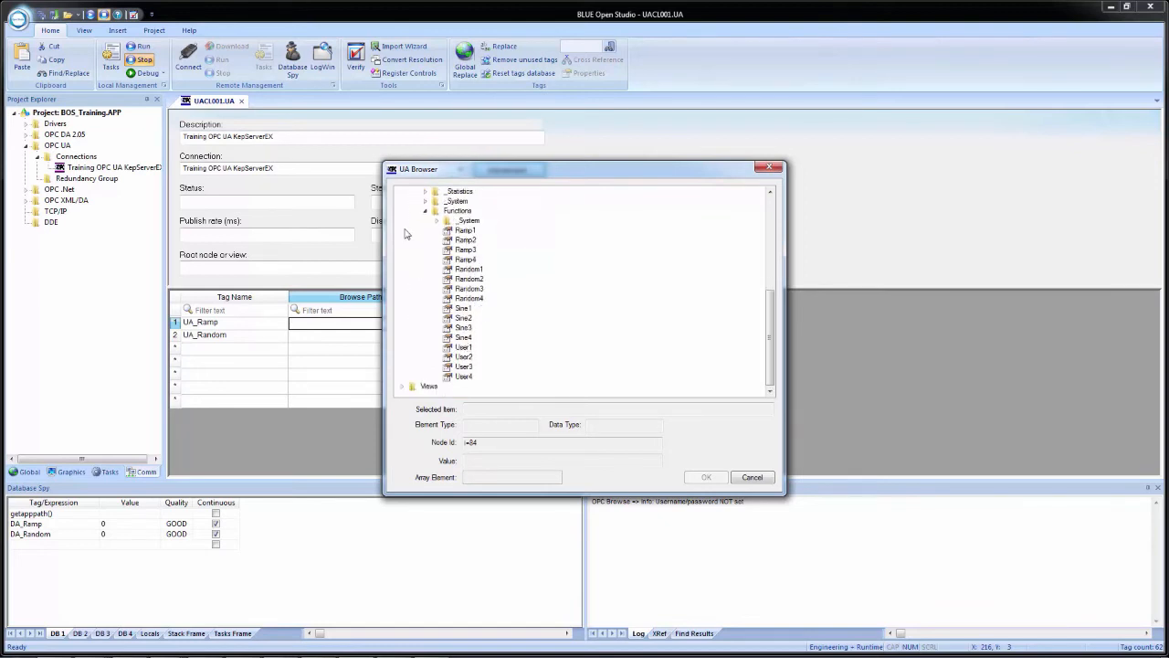
left_click(461, 231)
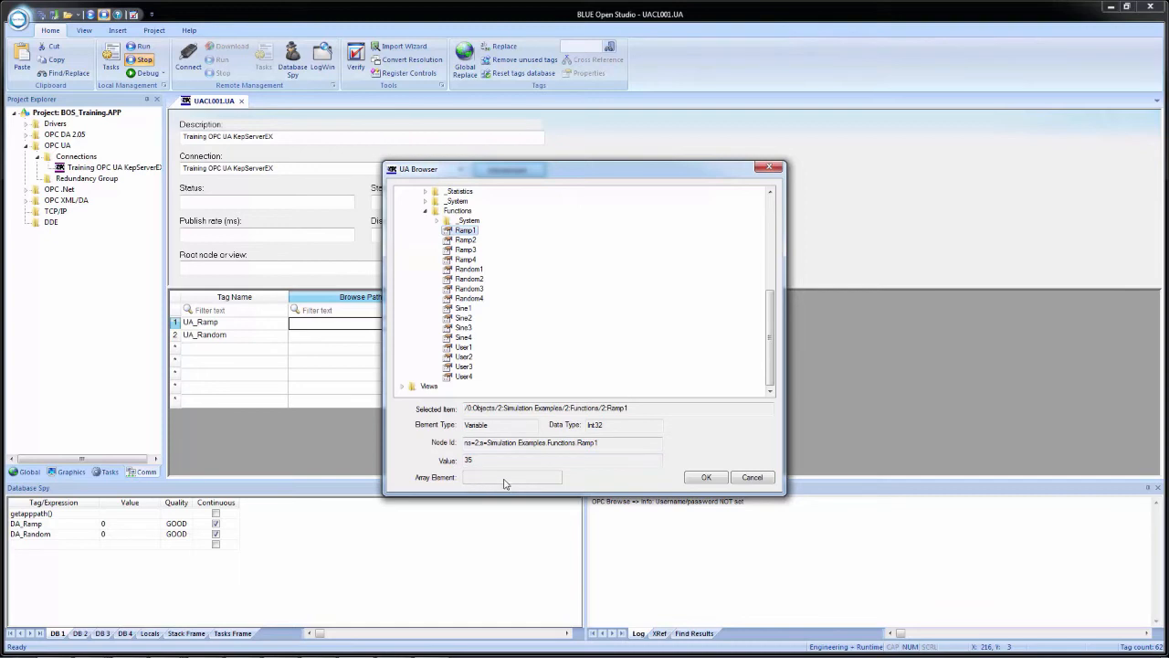
left_click(702, 477)
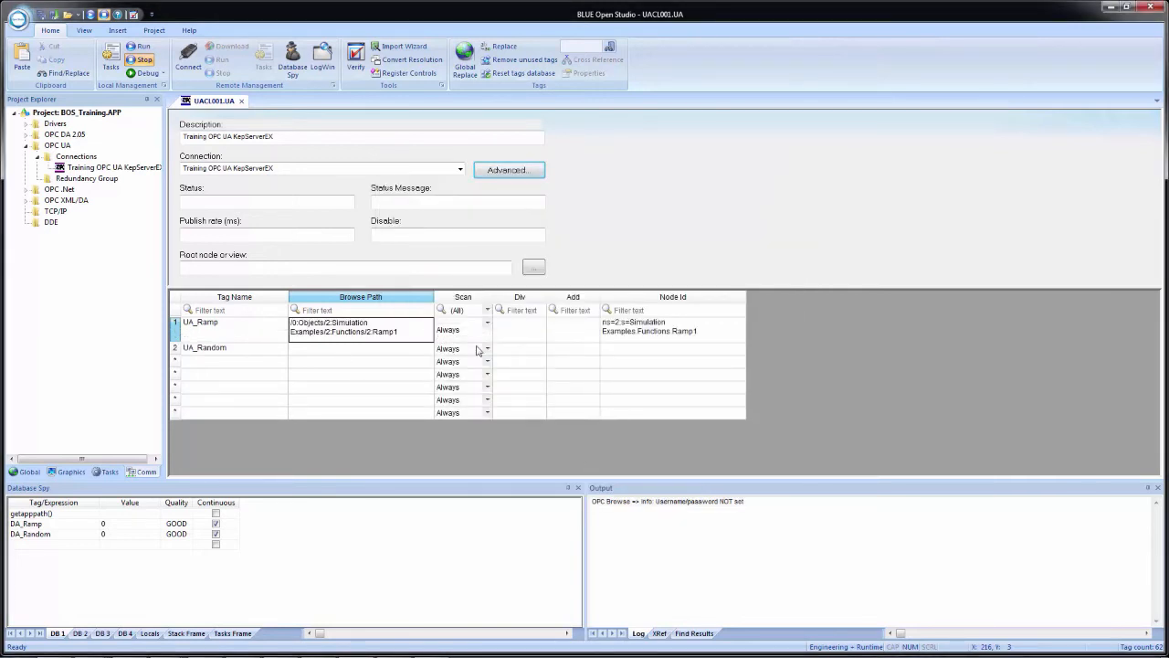
left_click(666, 337)
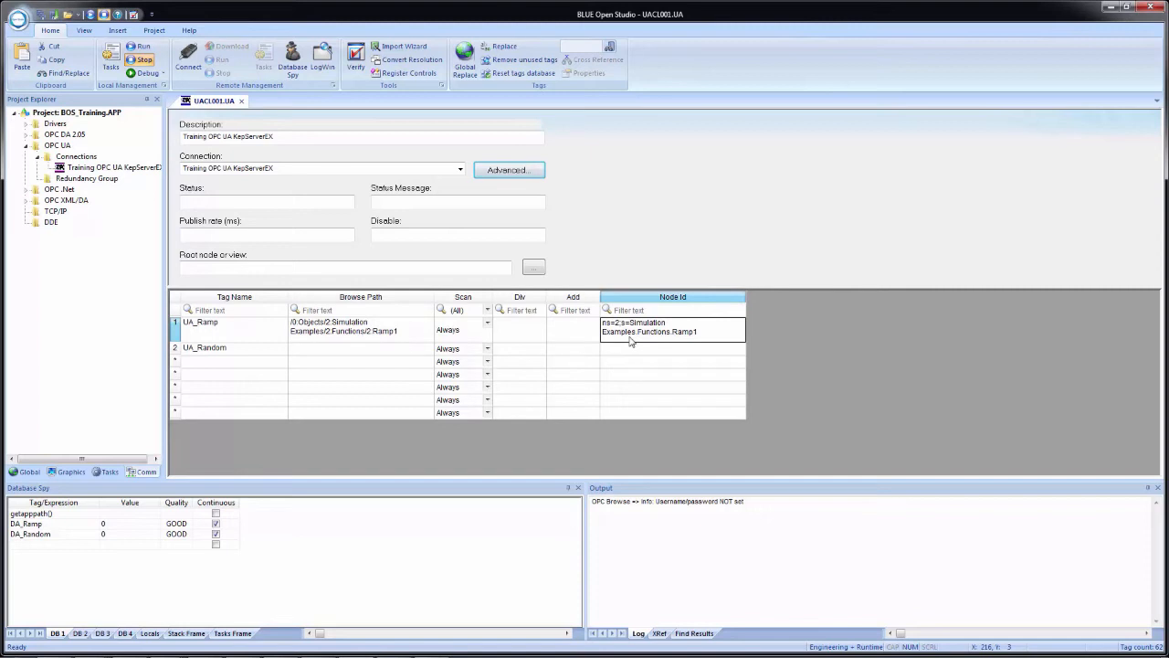
Set UA_Random's browse path to the Random1 node in the server's Simulation Examples, Functions folder
left_click(307, 349)
right_click(307, 349)
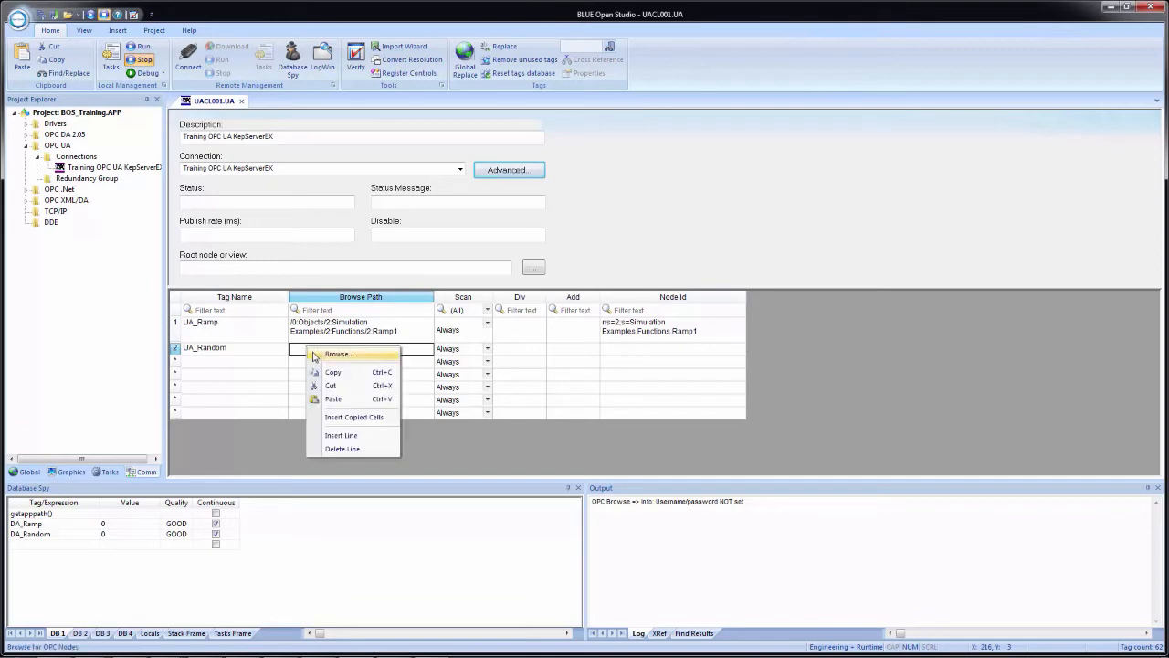
left_click(320, 360)
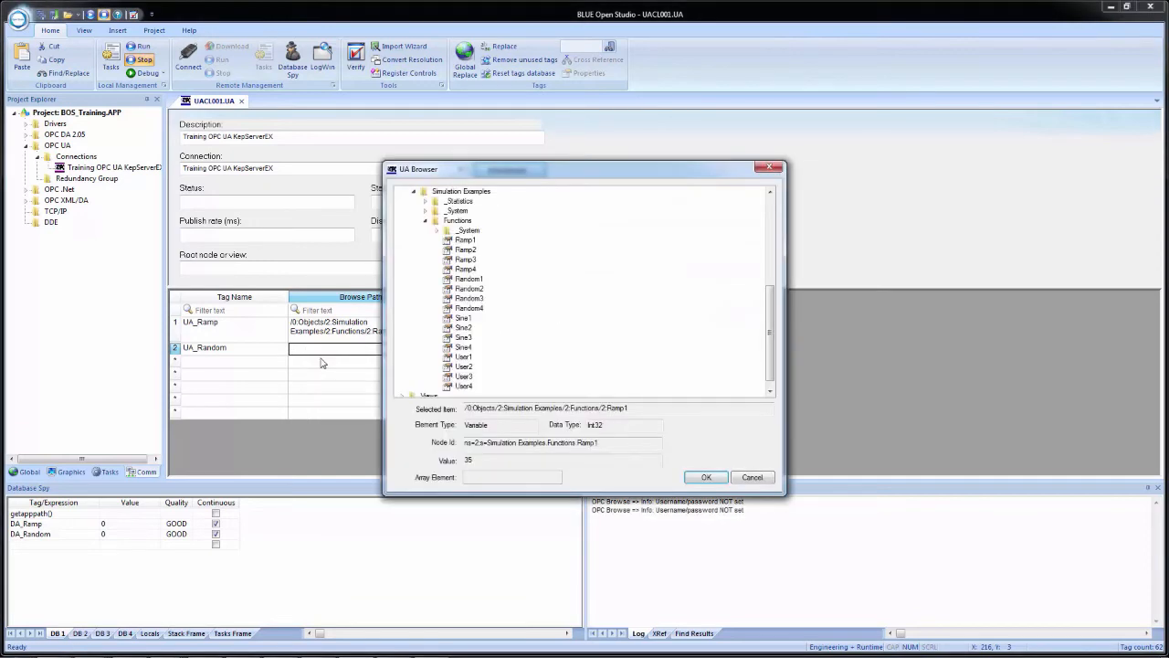
left_click(466, 278)
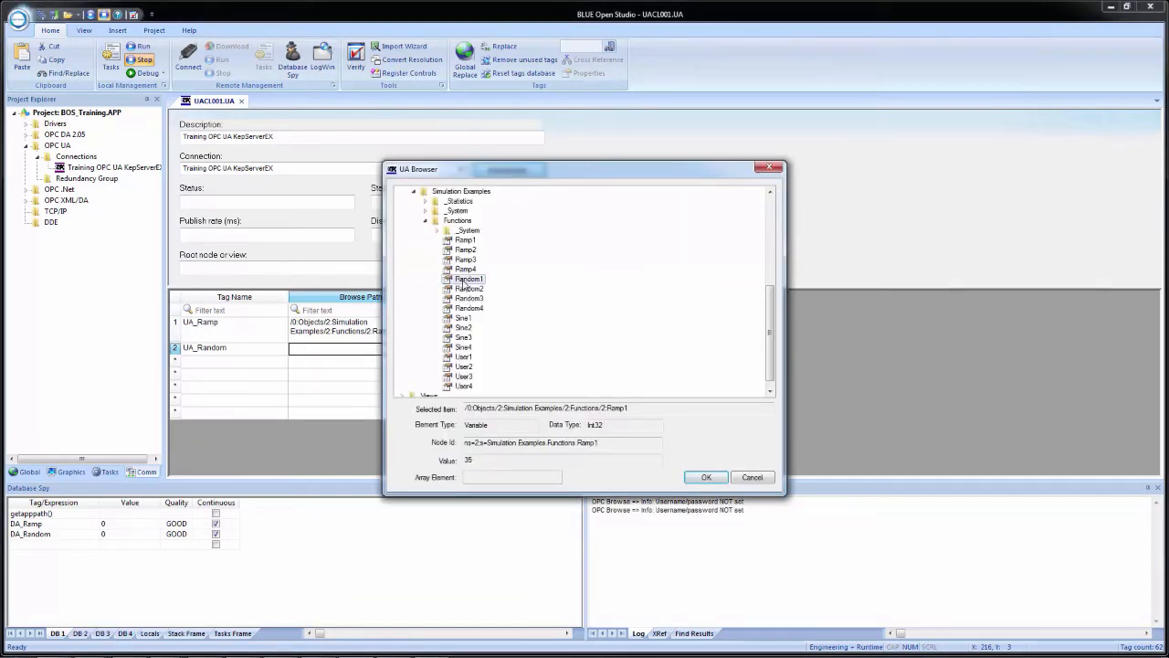
left_click(706, 478)
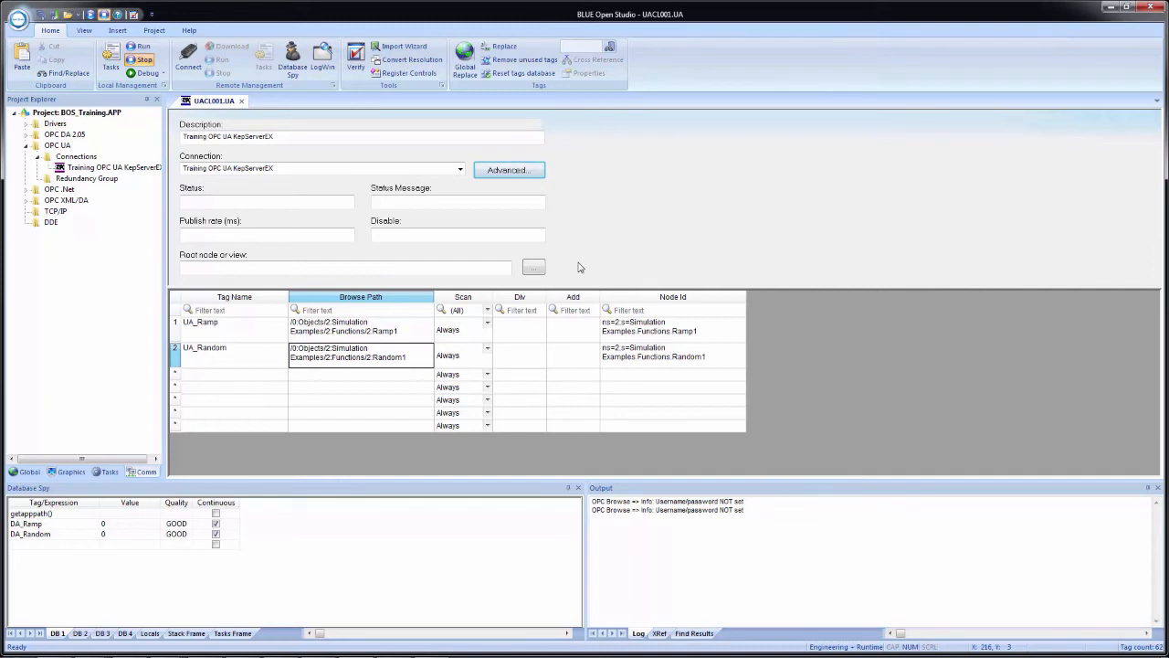
Close the OPC UA worksheet, saving it as sheet number 1, and select it in the project tree
left_click(241, 101)
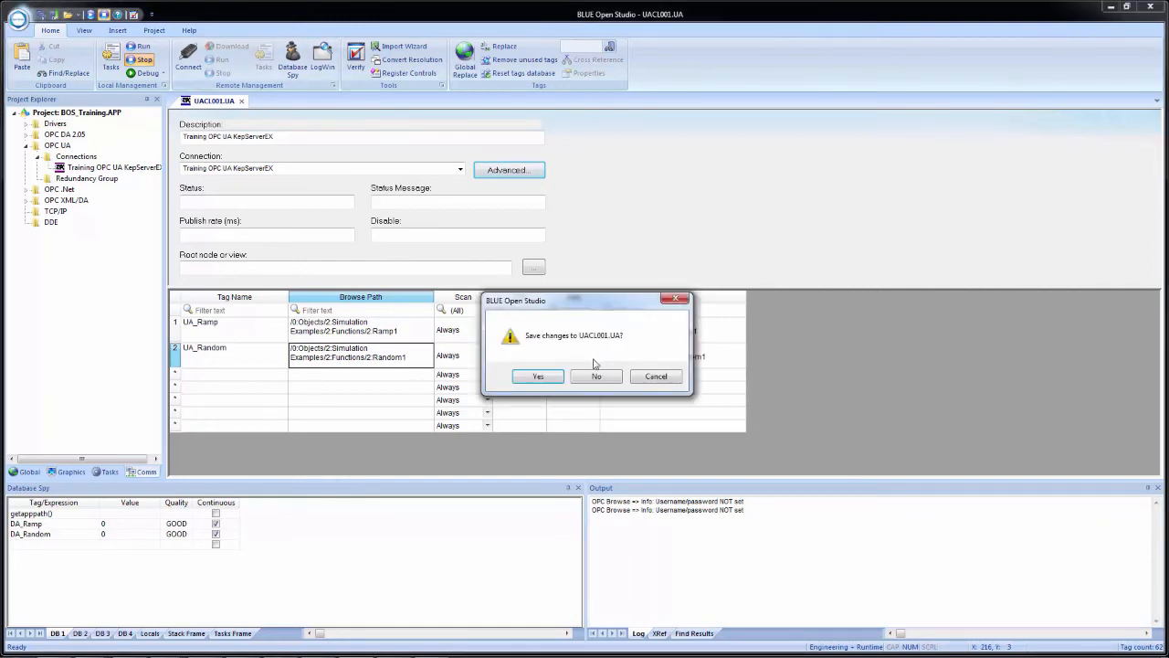
left_click(543, 377)
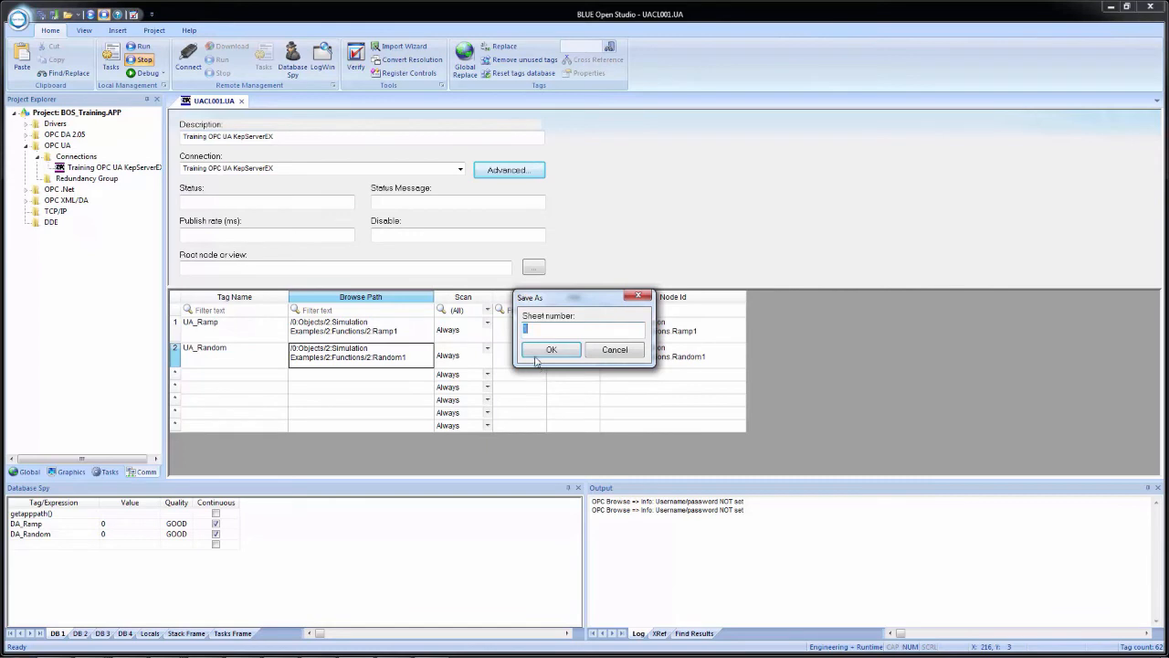
left_click(539, 355)
left_click(90, 191)
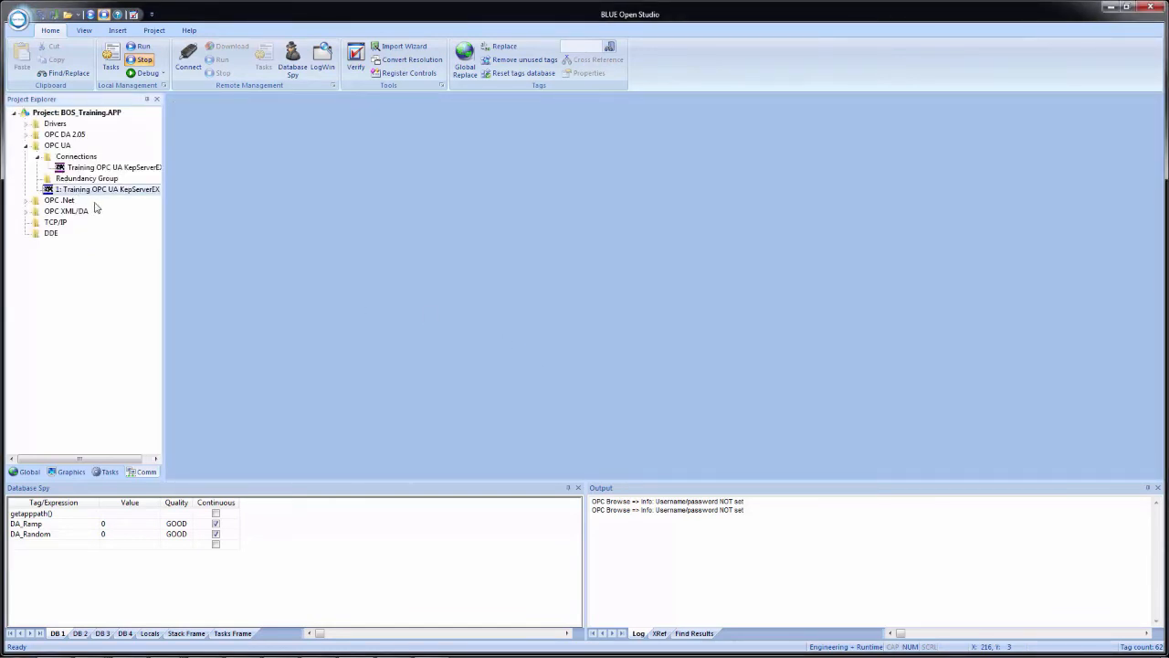
Add UA_Ramp and UA_Random to the Database Spy watch list and run the project
left_click(32, 546)
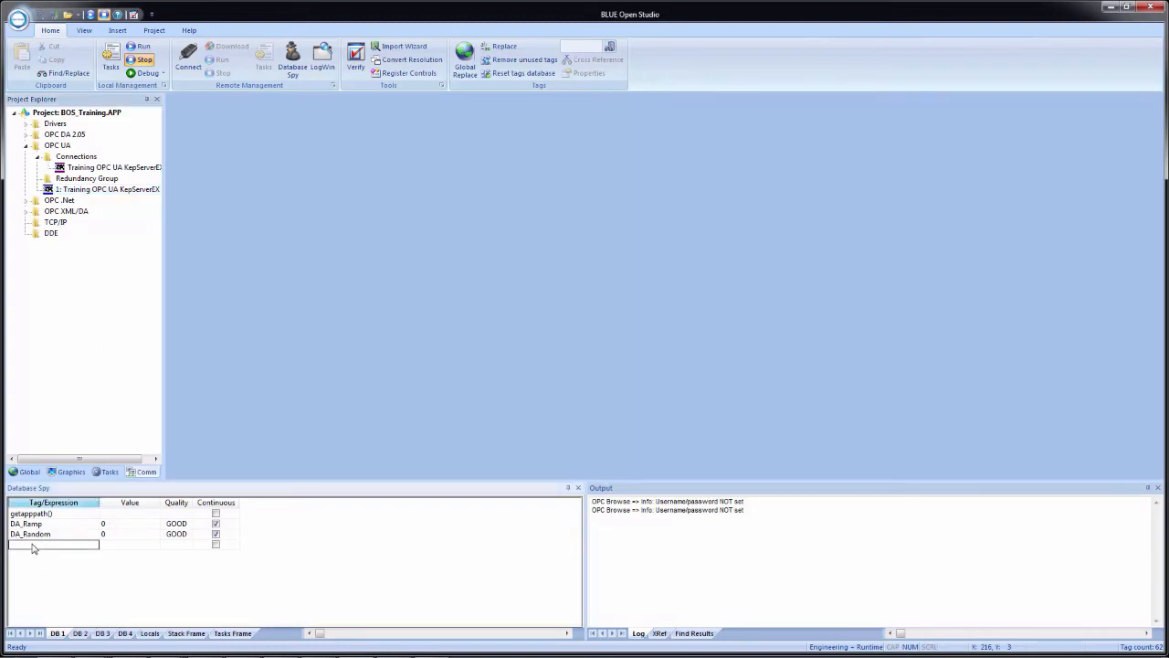
type("UA_Ramp")
key("Return")
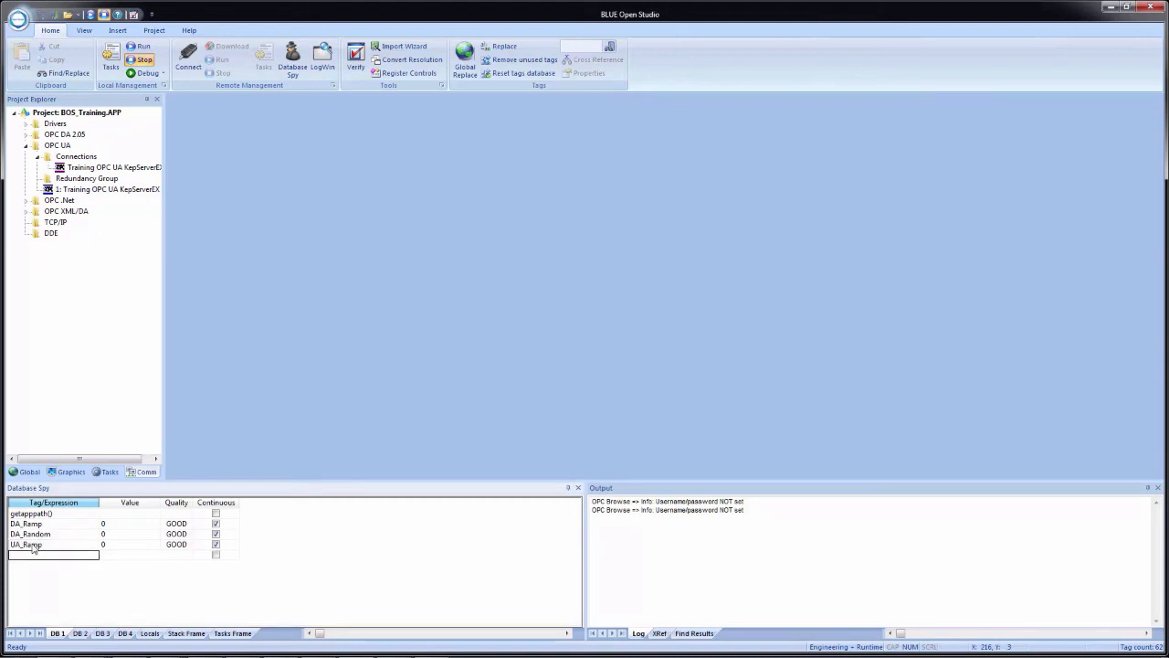
type("UA_Random")
key("Return")
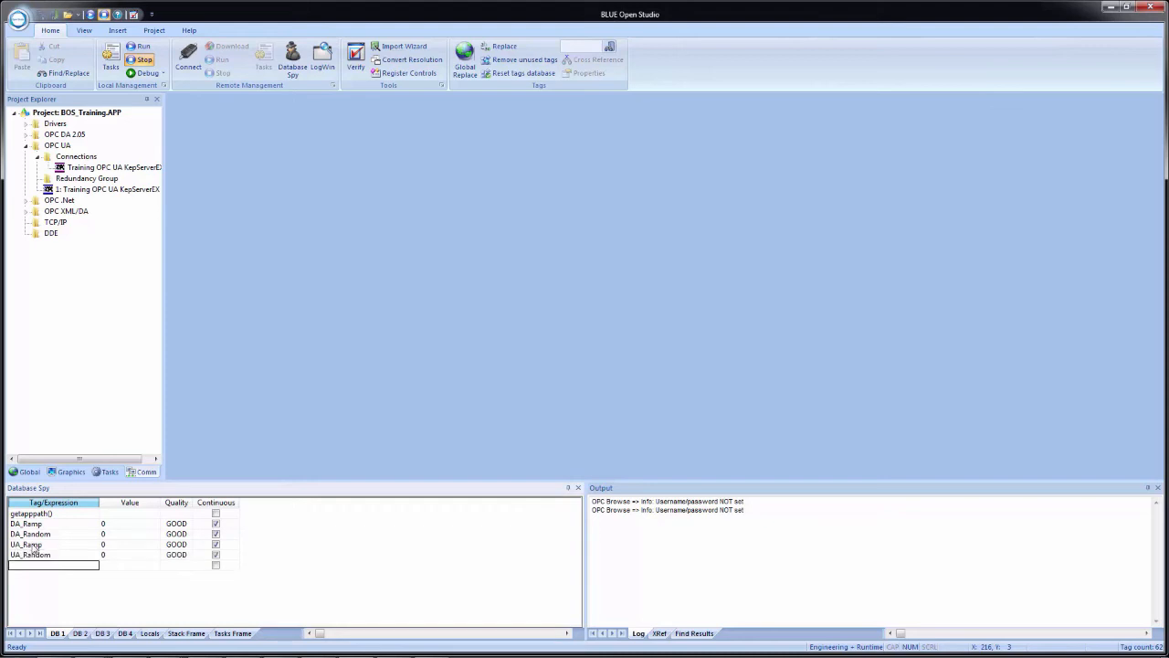
left_click(92, 16)
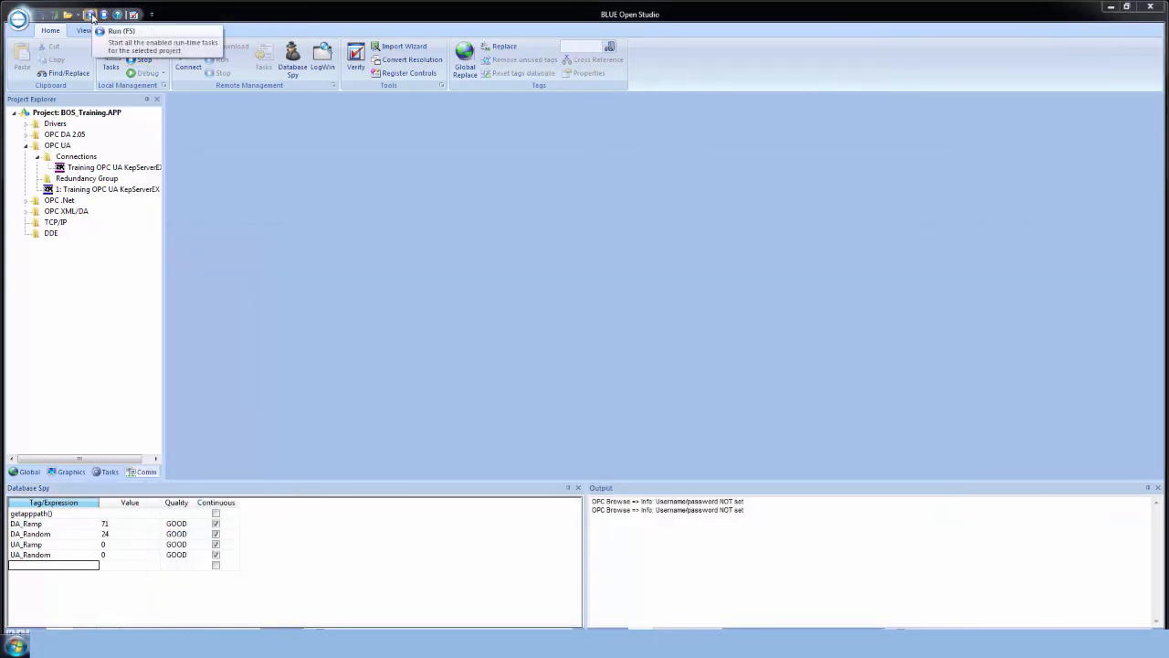